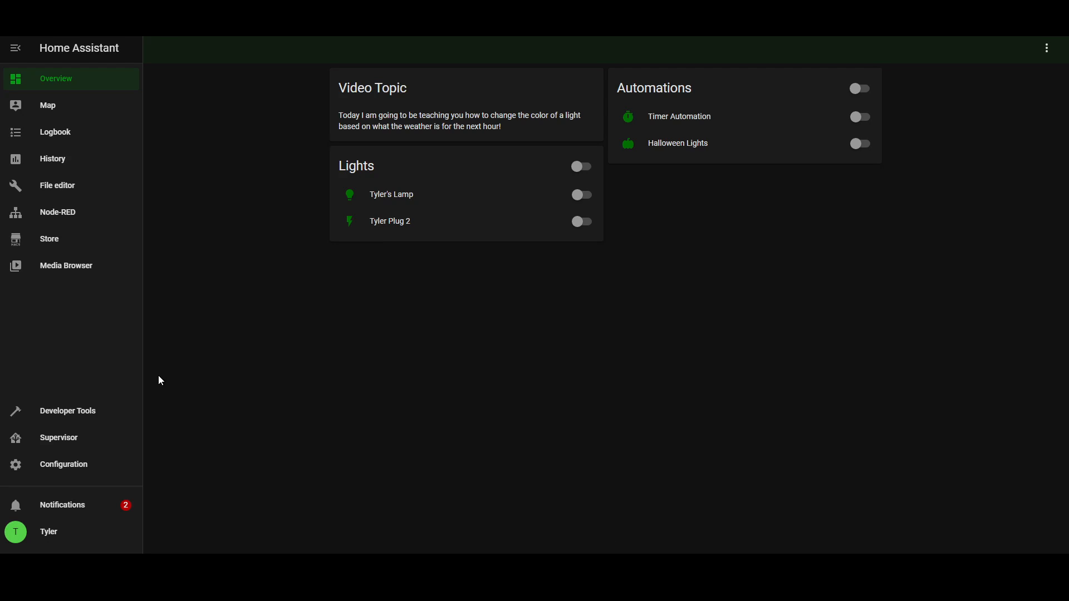
# Open the integrations configuration and review the discovered and installed integrations, including the National Weather Service entries
pyautogui.click(88, 441)
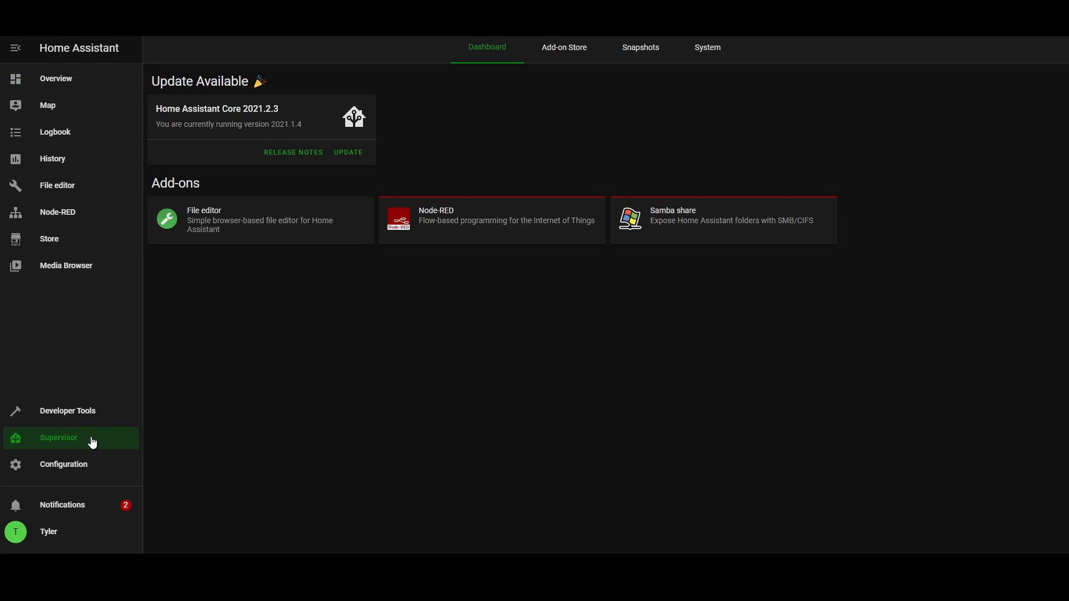
pyautogui.click(65, 415)
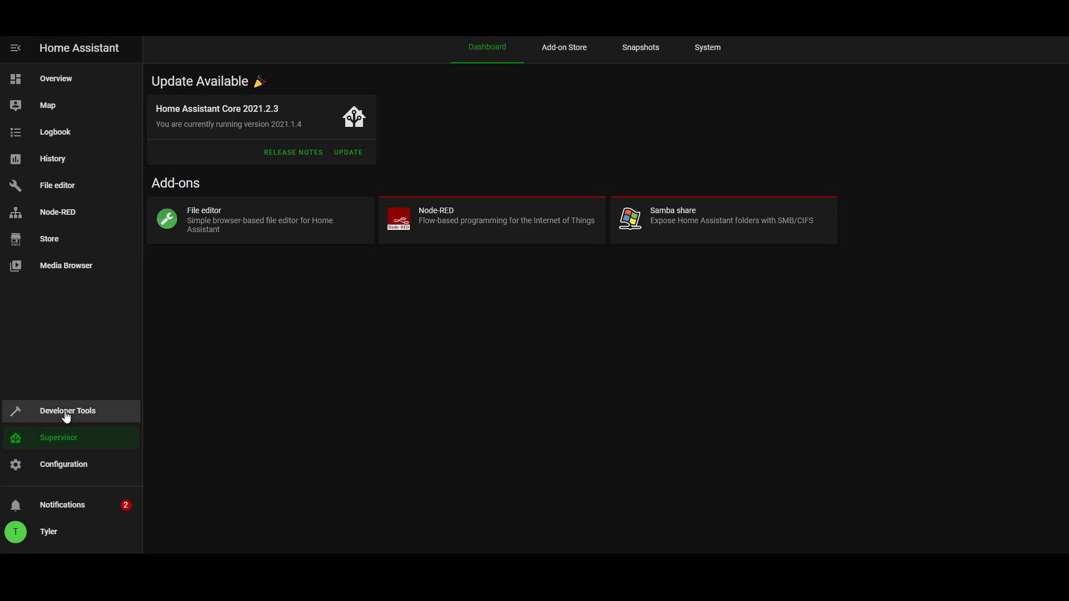
pyautogui.click(70, 465)
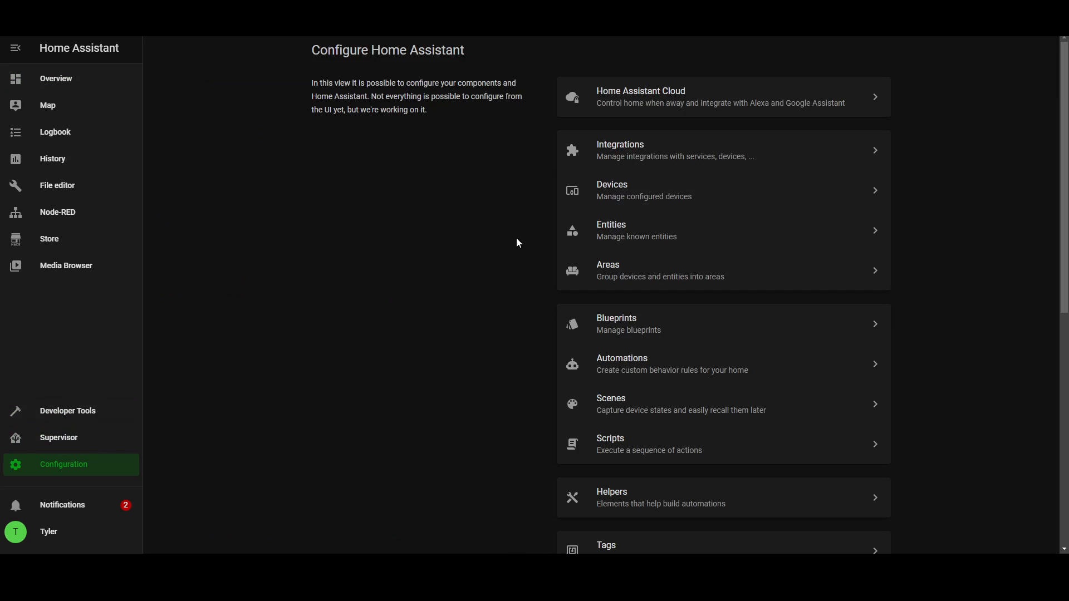
pyautogui.click(611, 151)
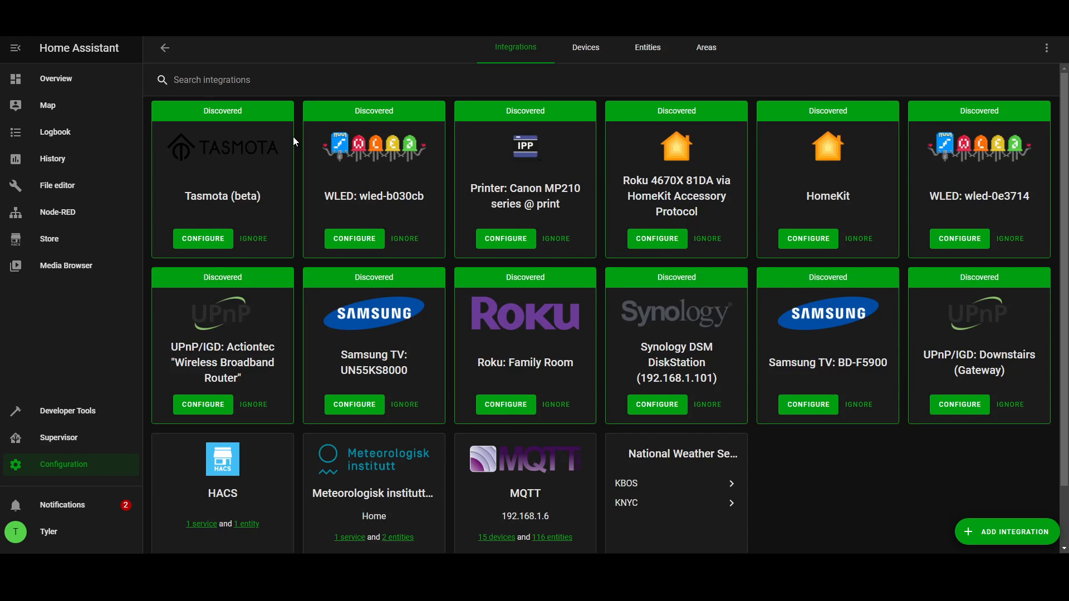
pyautogui.scroll(-2, 627, 383)
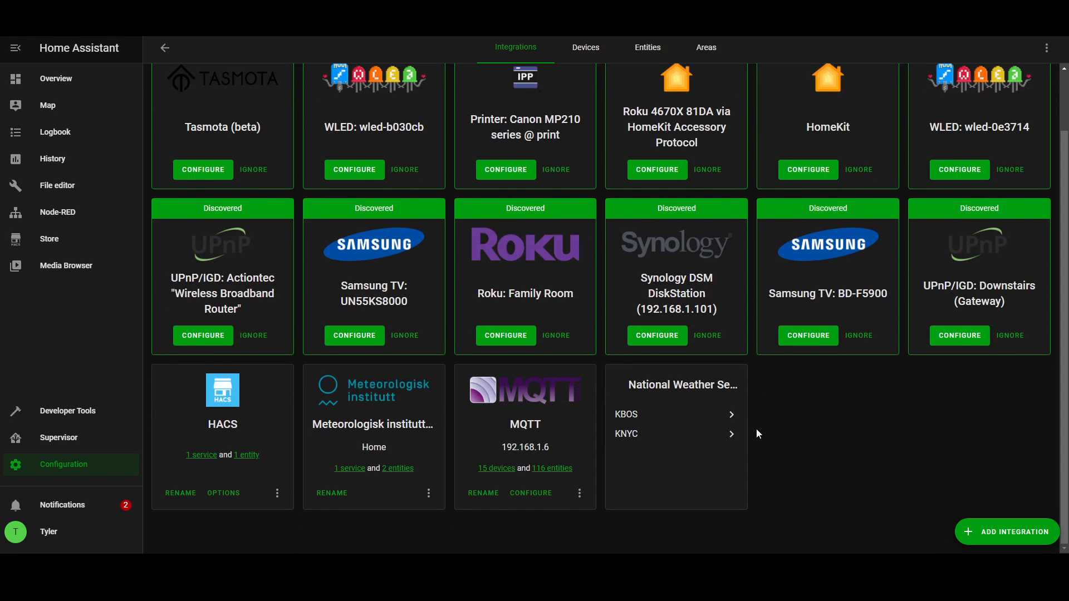
pyautogui.scroll(2, 779, 438)
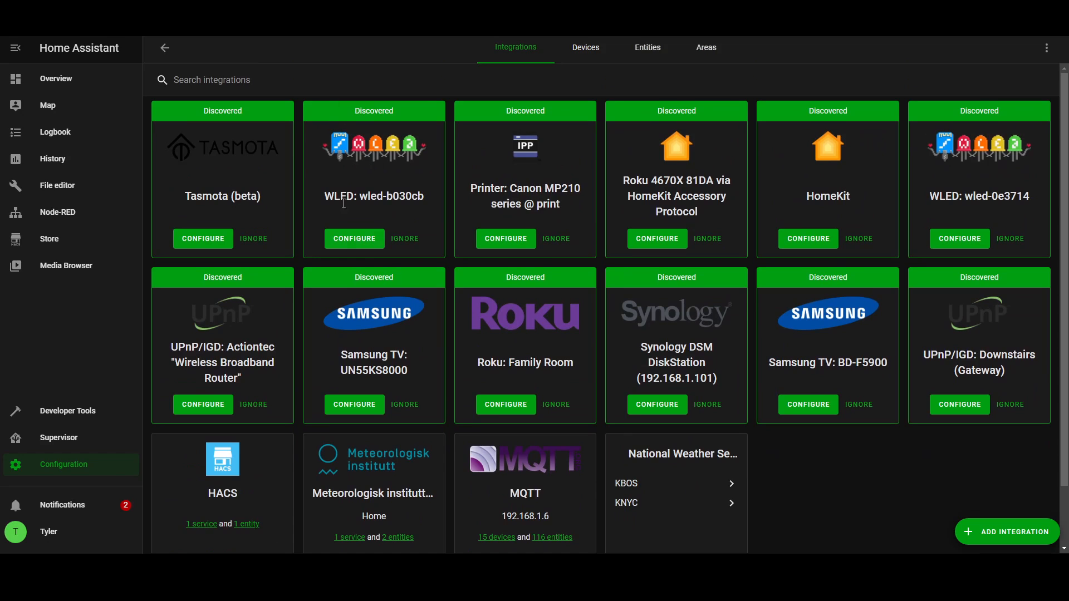
pyautogui.scroll(-1, 267, 335)
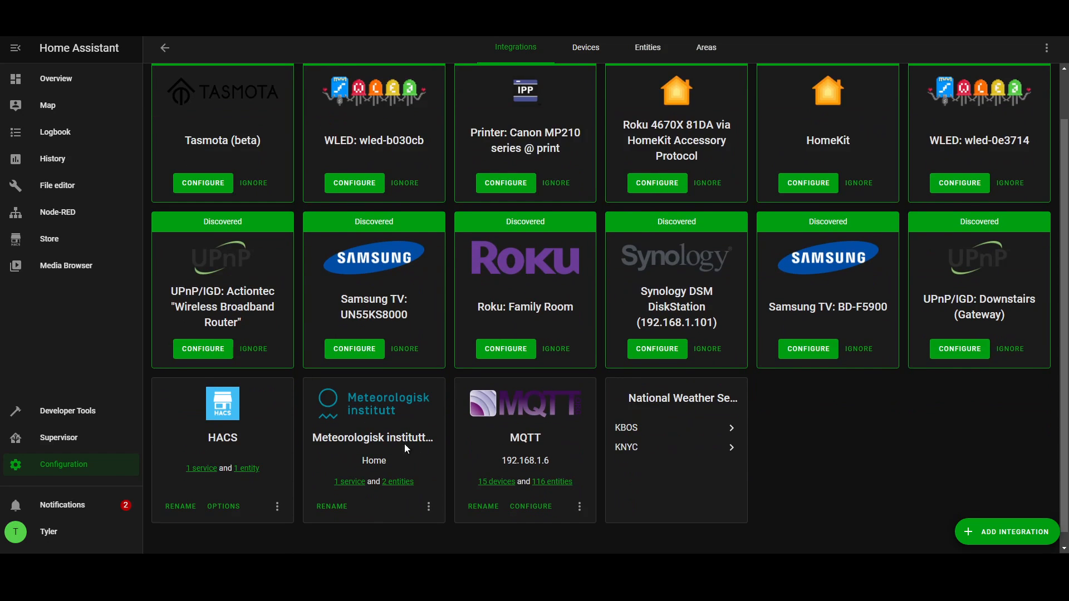
pyautogui.scroll(1, 404, 439)
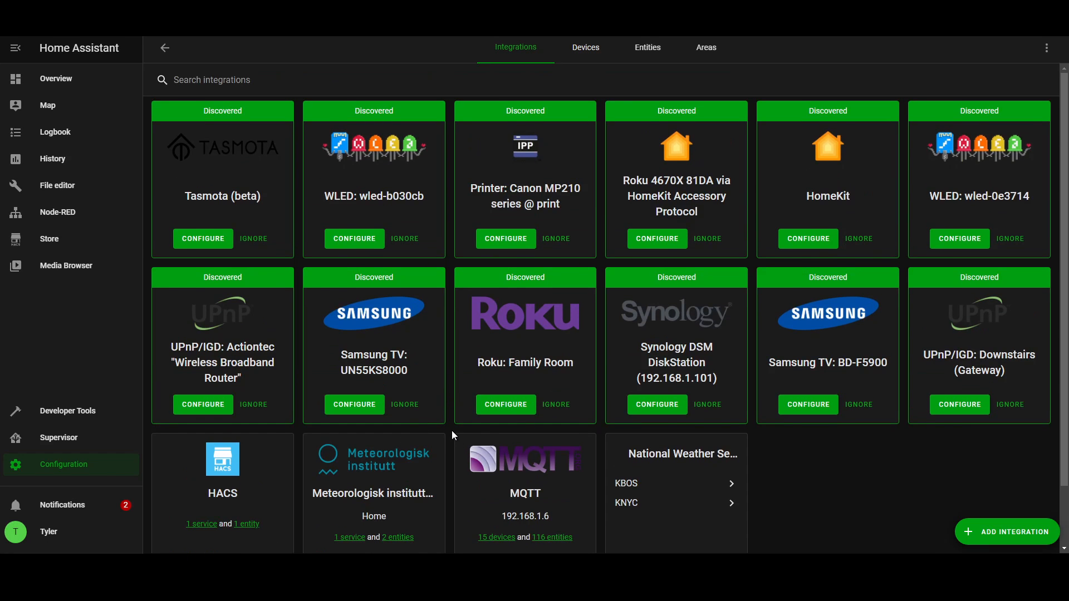
pyautogui.scroll(-1, 453, 434)
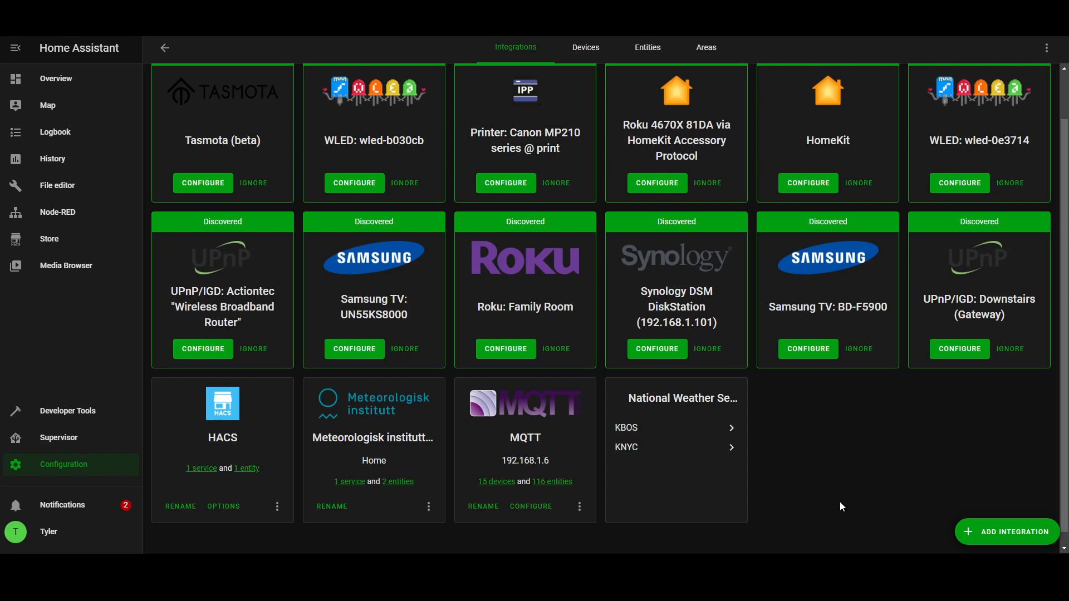
# Search the integrations available for setup for "nw", and close the setup dialog without adding one
pyautogui.click(1001, 532)
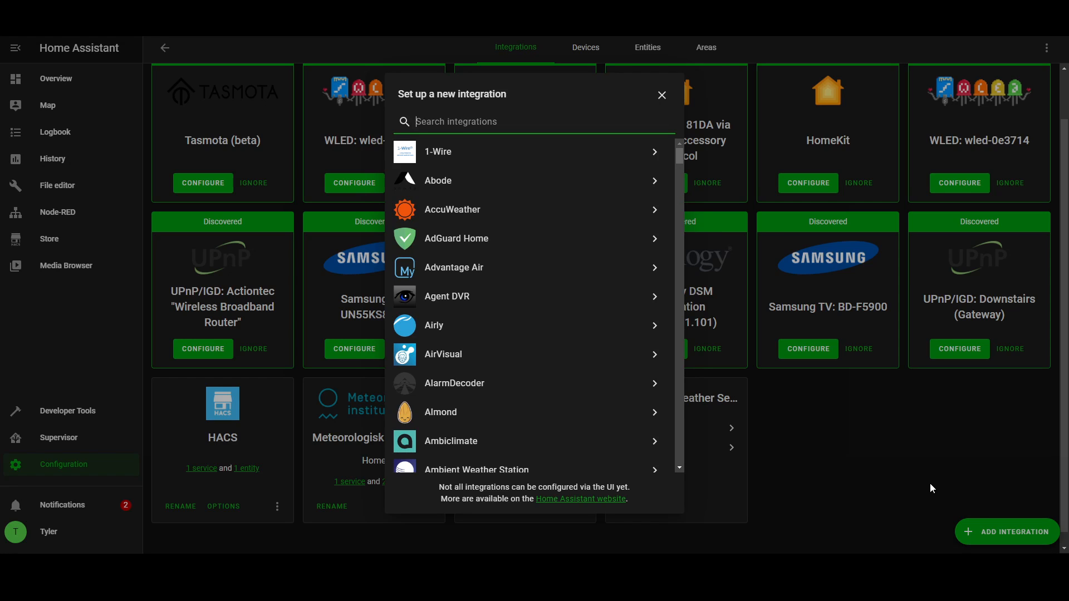
pyautogui.write('nw')
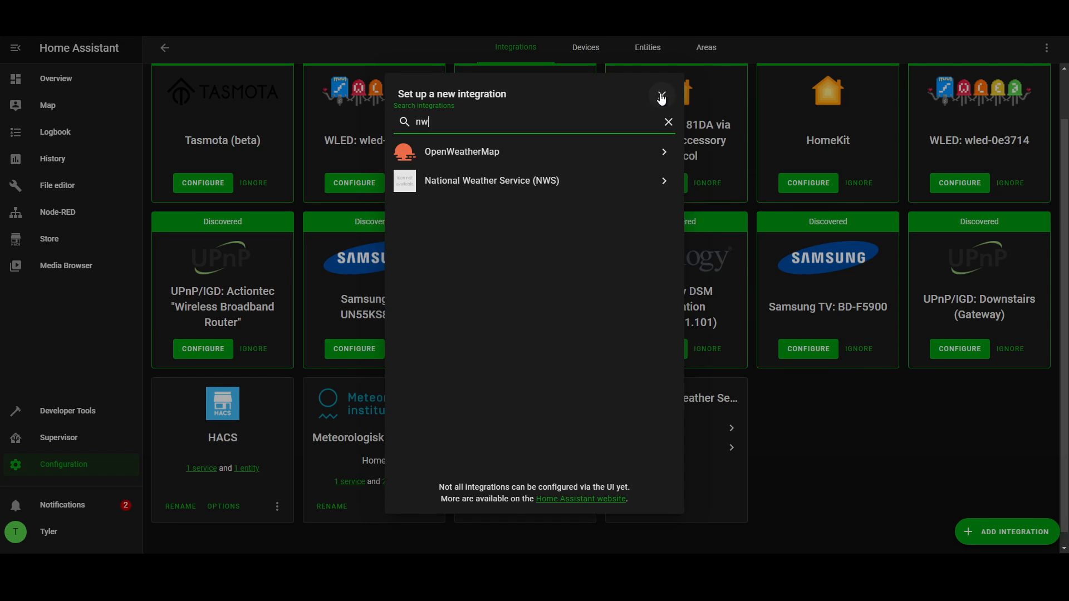
pyautogui.click(662, 95)
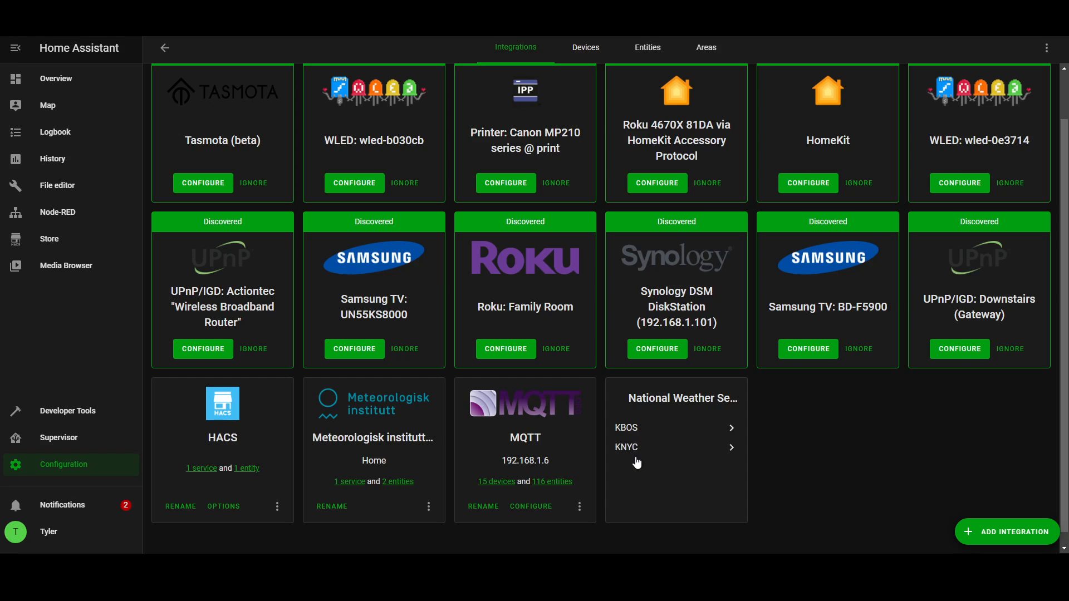
# Load the weather.knyc_hourly entity in the developer tools' state view
pyautogui.click(45, 78)
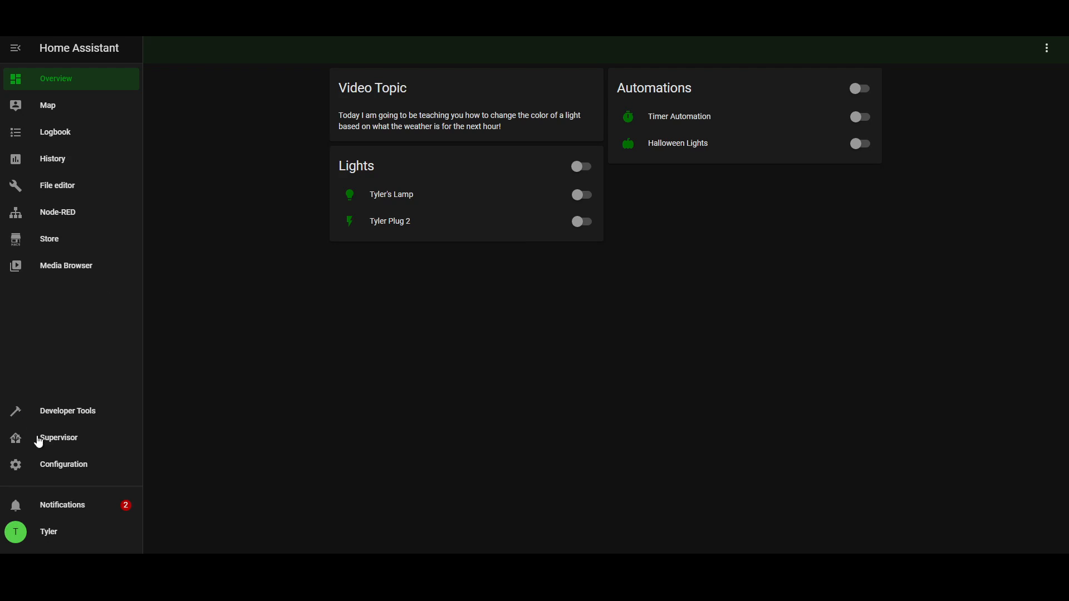
pyautogui.click(55, 412)
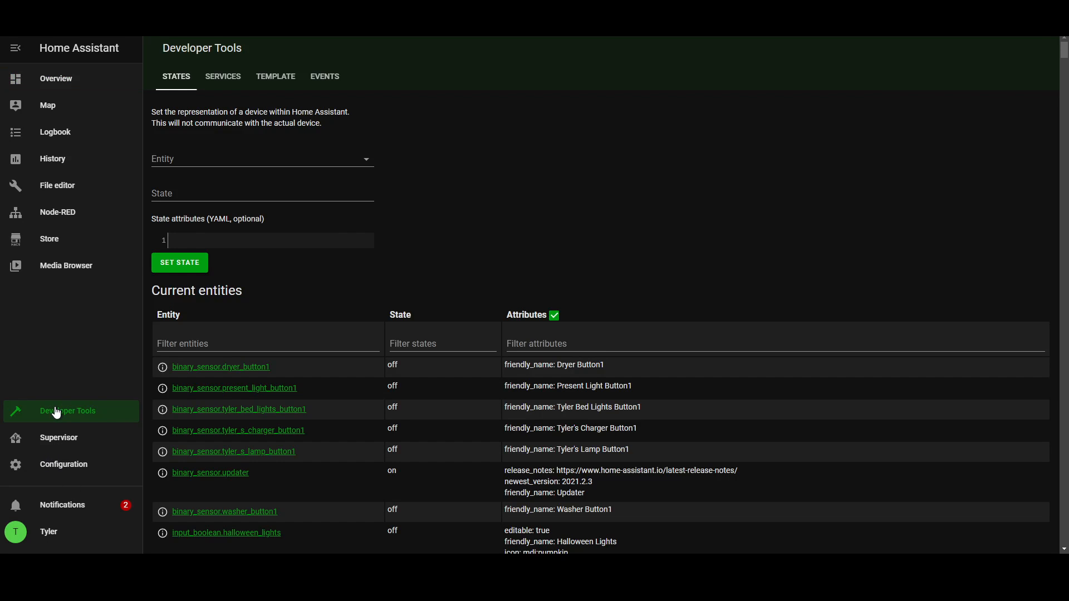
pyautogui.click(200, 158)
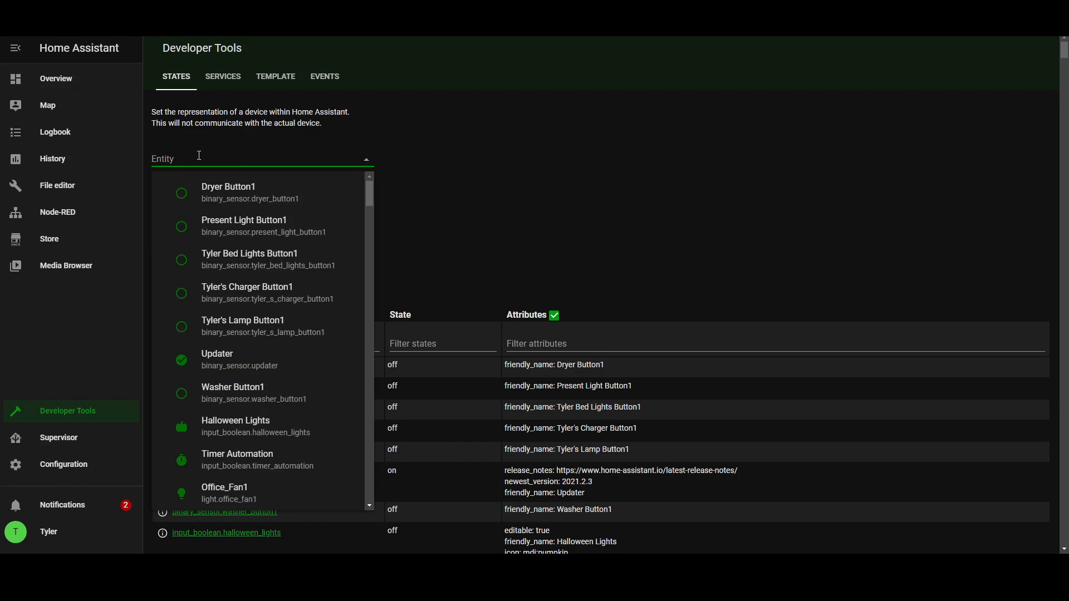
pyautogui.write('kny')
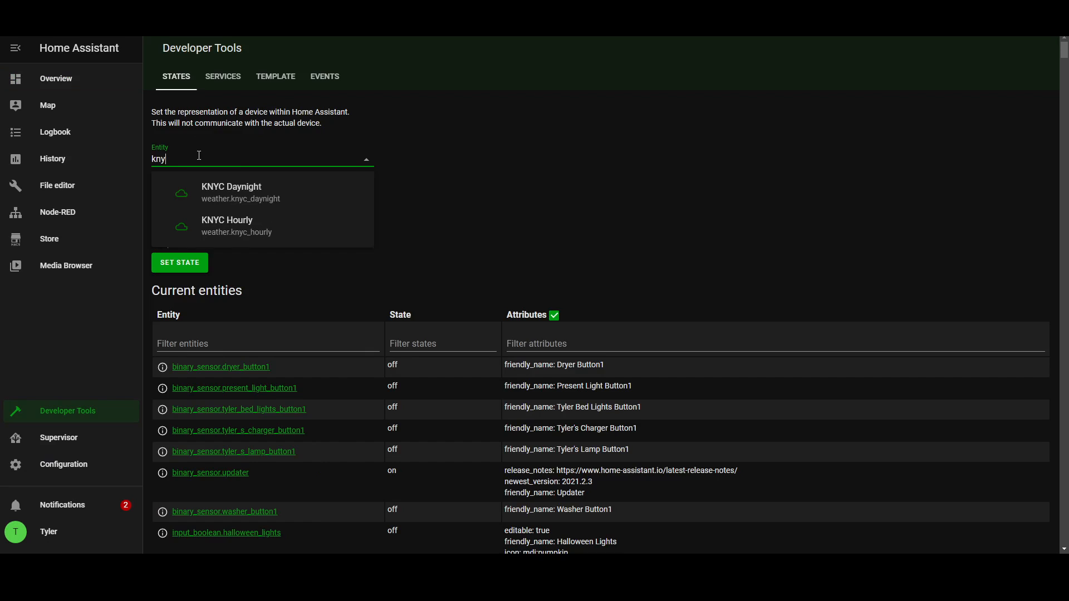
pyautogui.click(249, 227)
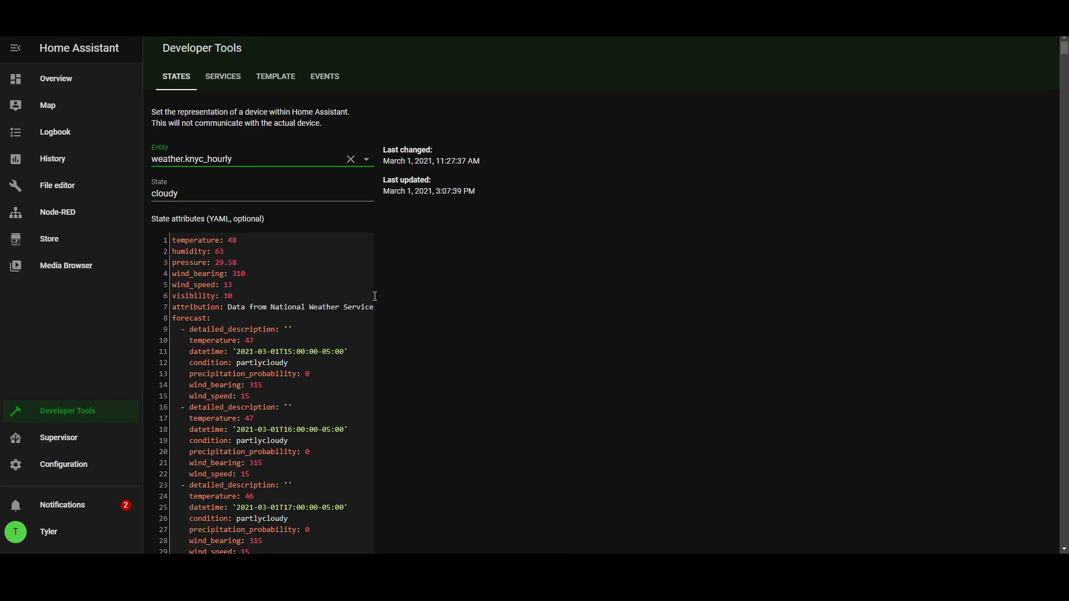
# Examine the forecast list in the entity's state attributes, including how the hourly entries and their detailed_description fields are laid out
pyautogui.scroll(-1, 414, 392)
pyautogui.scroll(-1, 413, 390)
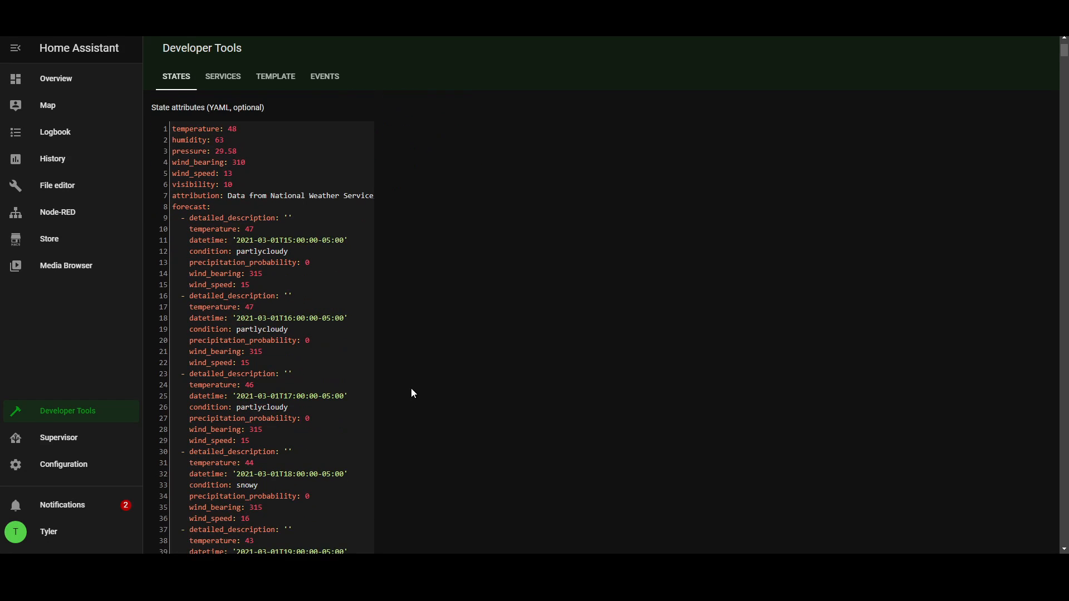
pyautogui.moveTo(178, 215); pyautogui.dragTo(311, 490)
pyautogui.moveTo(309, 238); pyautogui.dragTo(353, 322)
pyautogui.click(309, 287)
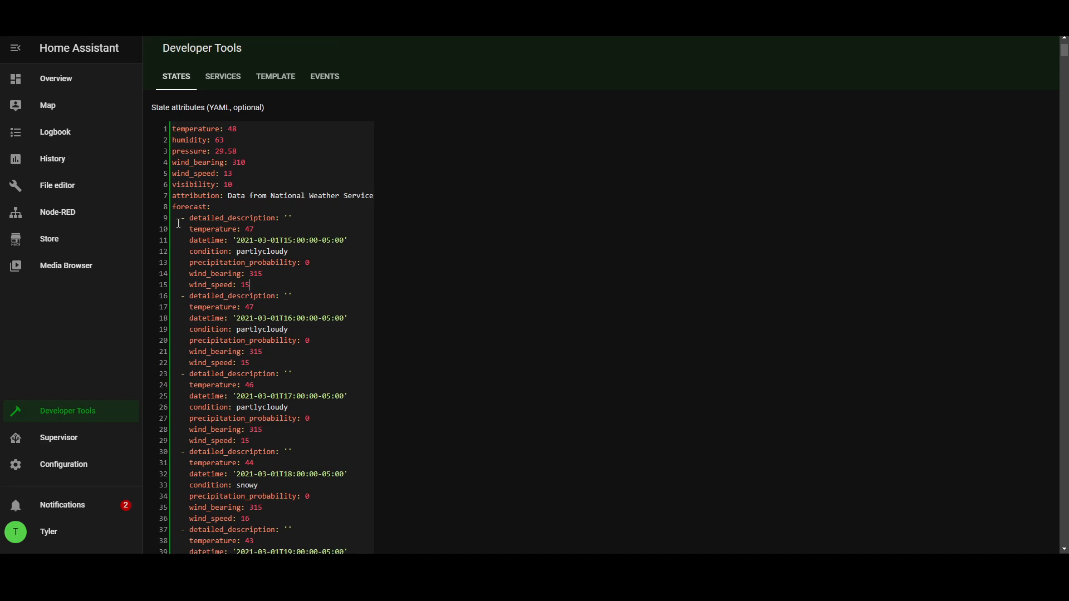
pyautogui.doubleClick(189, 207)
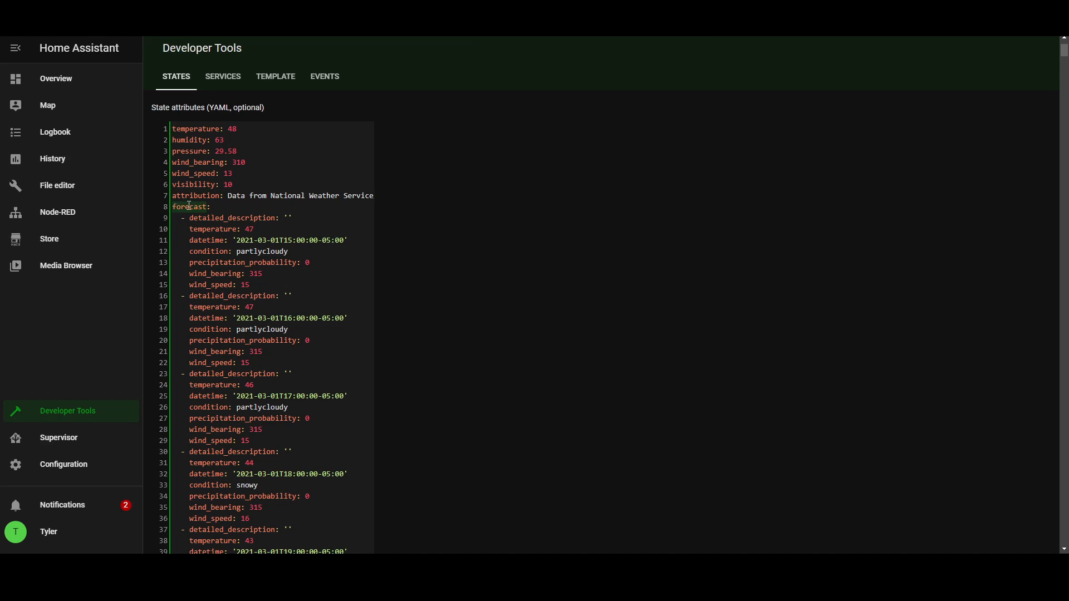
pyautogui.doubleClick(222, 218)
pyautogui.click(279, 217)
pyautogui.click(445, 325)
# Examine the condition, precipitation probability and date-time fields of the first two hourly forecast entries
pyautogui.click(189, 293)
pyautogui.doubleClick(266, 329)
pyautogui.click(266, 330)
pyautogui.click(265, 339)
pyautogui.click(217, 352)
pyautogui.click(219, 319)
pyautogui.doubleClick(248, 262)
pyautogui.click(247, 261)
pyautogui.moveTo(262, 290); pyautogui.dragTo(181, 221)
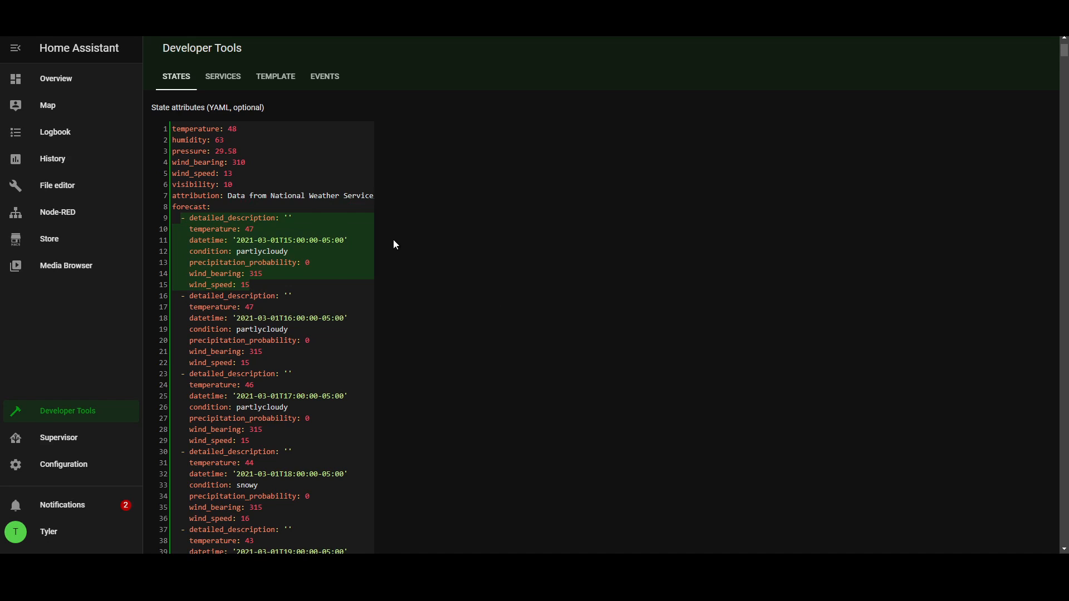
# Compare the current weather attributes at the start of the YAML with the second forecast entry, which covers the next hour
pyautogui.click(227, 152)
pyautogui.moveTo(243, 184); pyautogui.dragTo(175, 126)
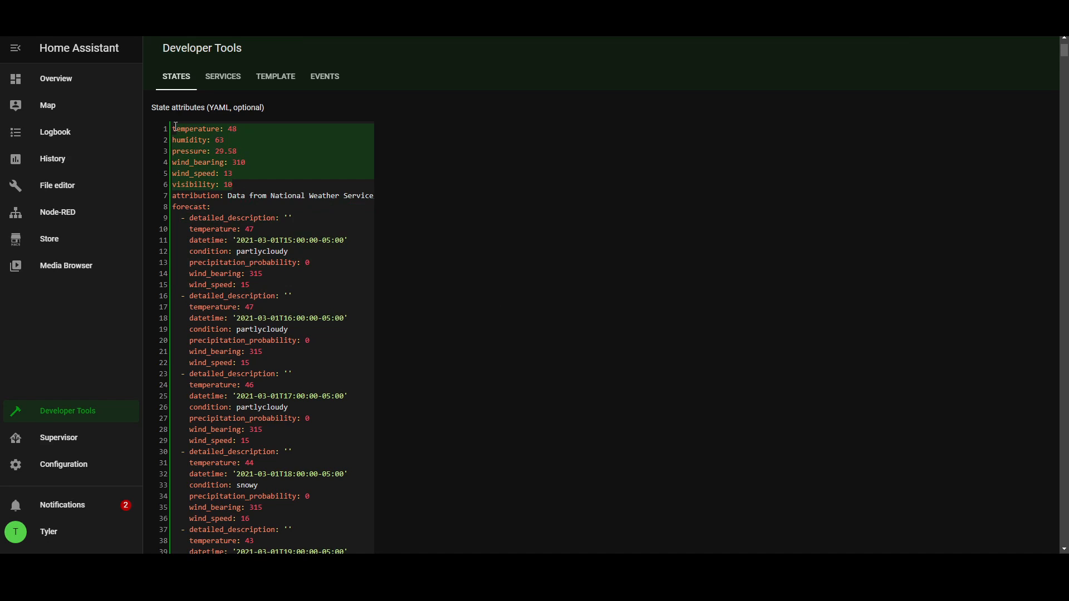
pyautogui.click(334, 228)
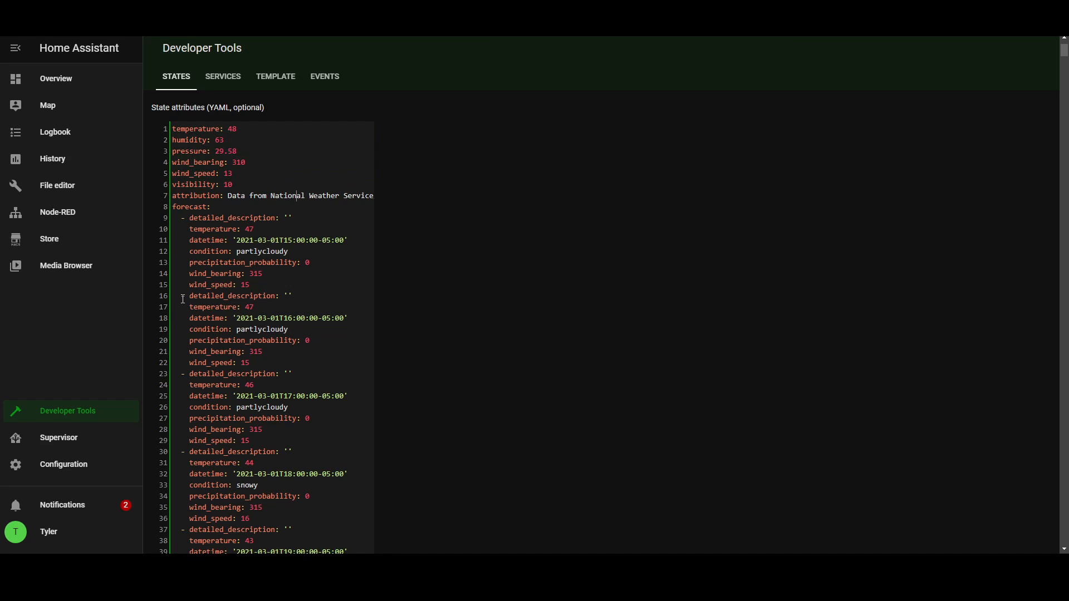
pyautogui.moveTo(182, 297); pyautogui.dragTo(288, 364)
pyautogui.click(243, 374)
pyautogui.moveTo(249, 365); pyautogui.dragTo(185, 297)
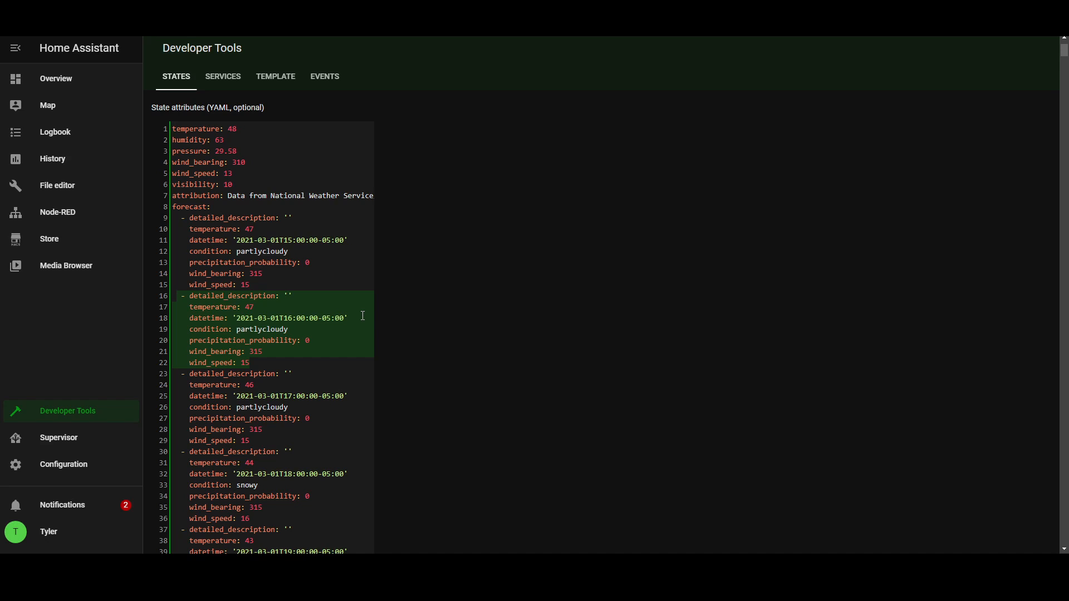
pyautogui.click(358, 289)
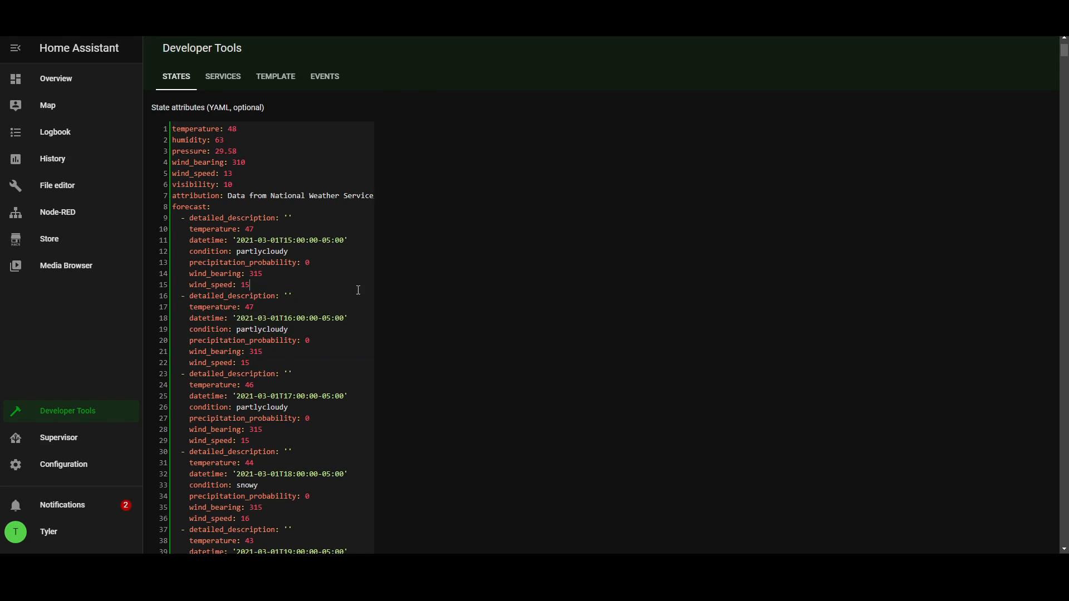
# Check the entity ID of the hourly weather entity and the condition value in its second forecast entry
pyautogui.scroll(2, 357, 278)
pyautogui.doubleClick(190, 160)
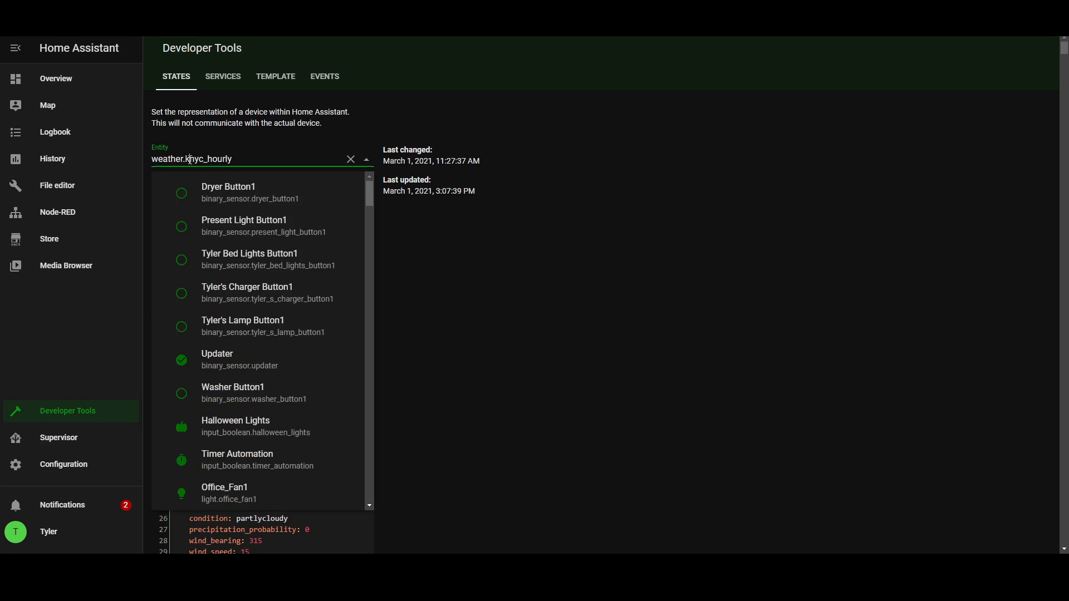
pyautogui.click(193, 161)
pyautogui.click(503, 233)
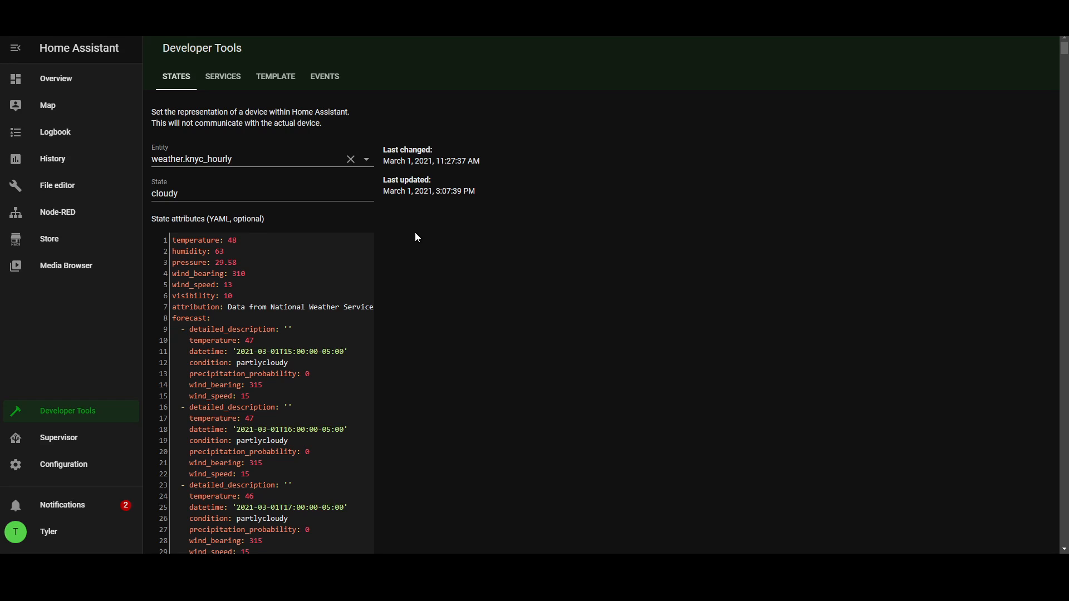
pyautogui.scroll(-1, 505, 320)
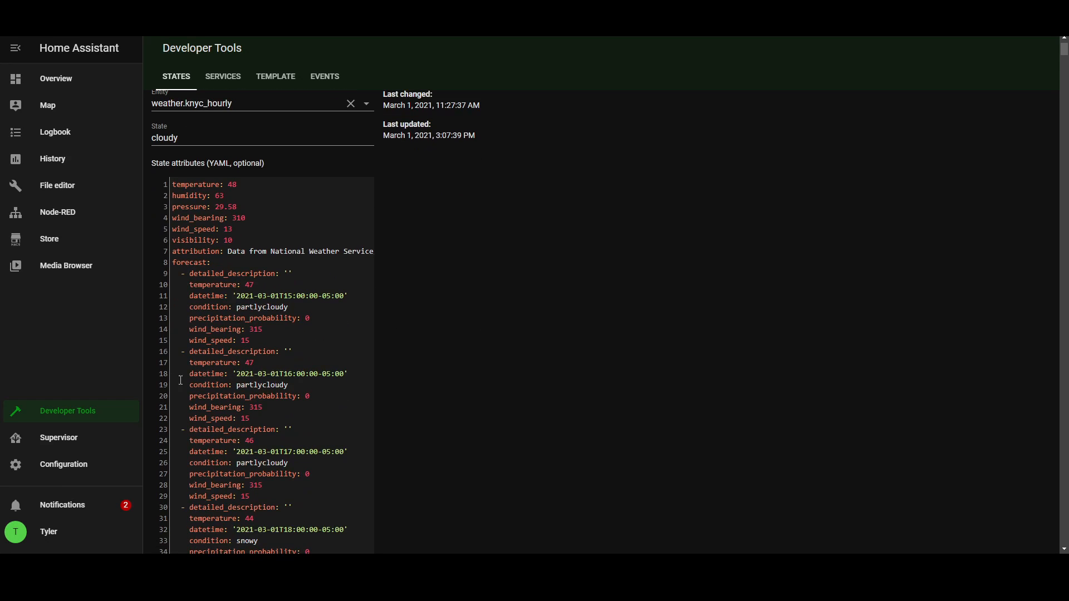
pyautogui.doubleClick(264, 385)
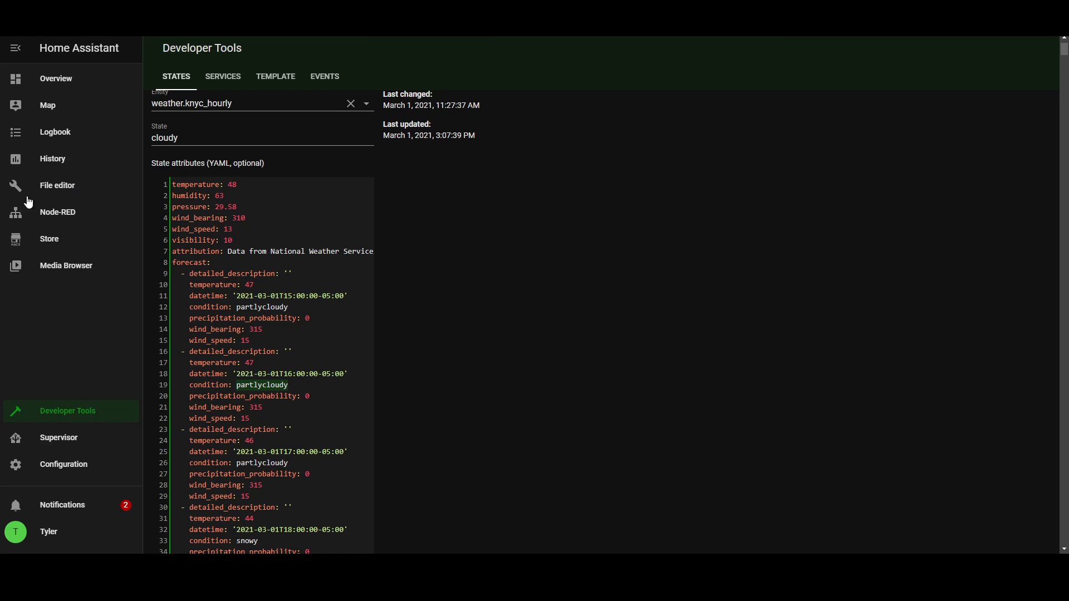
# Open configuration.yaml from the config folder in the File editor
pyautogui.click(55, 185)
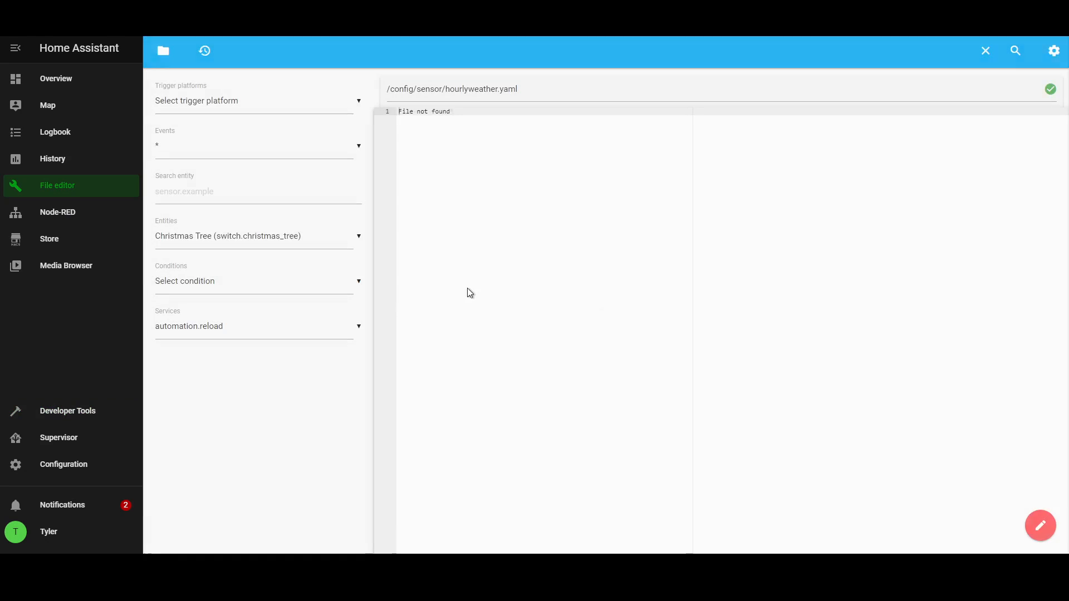
pyautogui.click(163, 52)
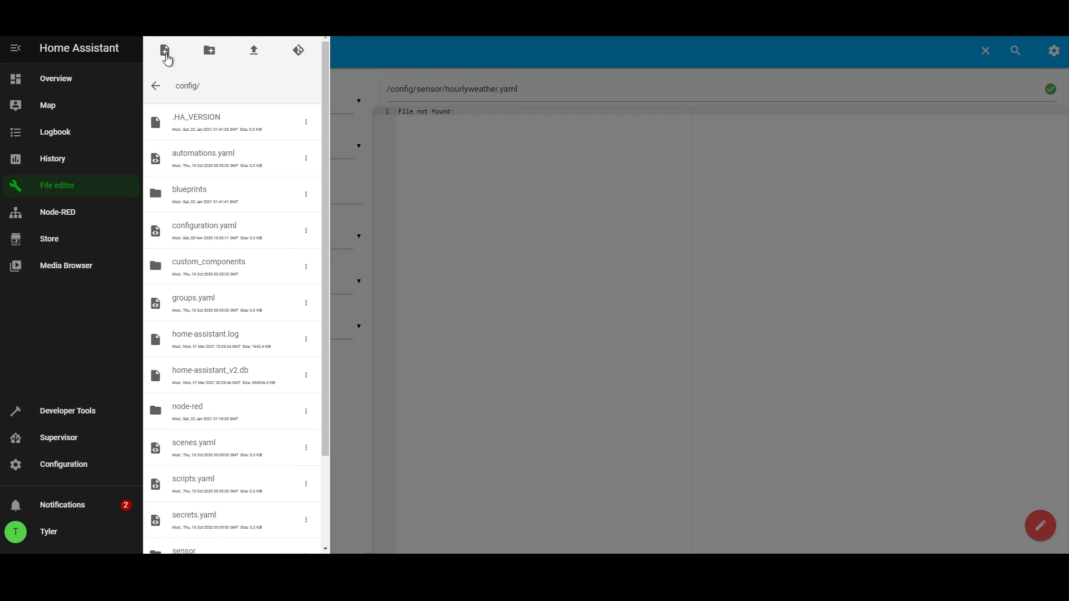
pyautogui.scroll(-2, 216, 346)
pyautogui.scroll(-1, 217, 345)
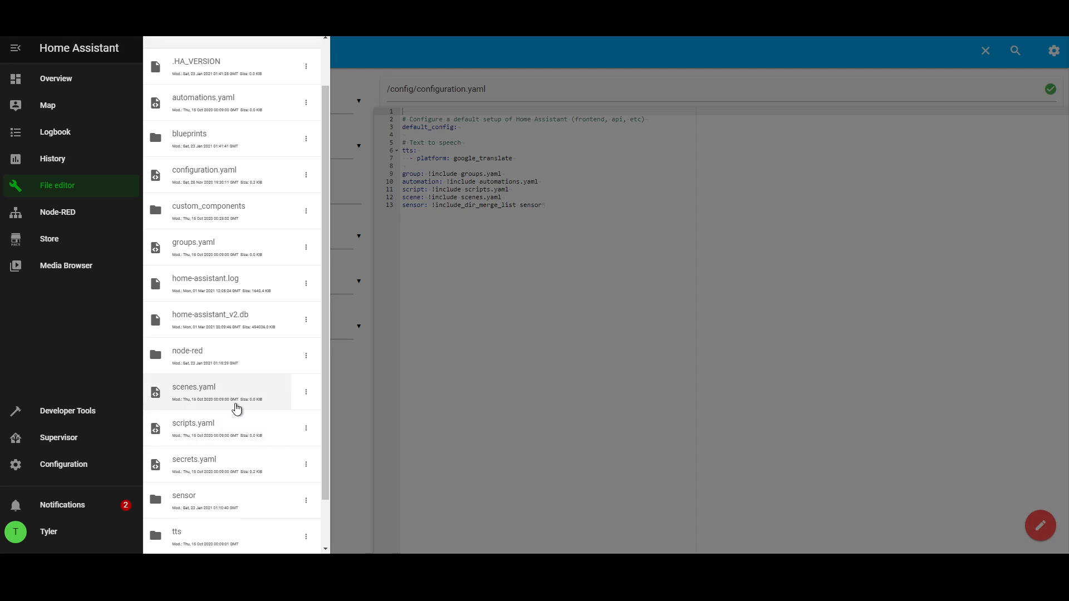
# Look inside the sensor folder and return to the config folder
pyautogui.scroll(-1, 211, 448)
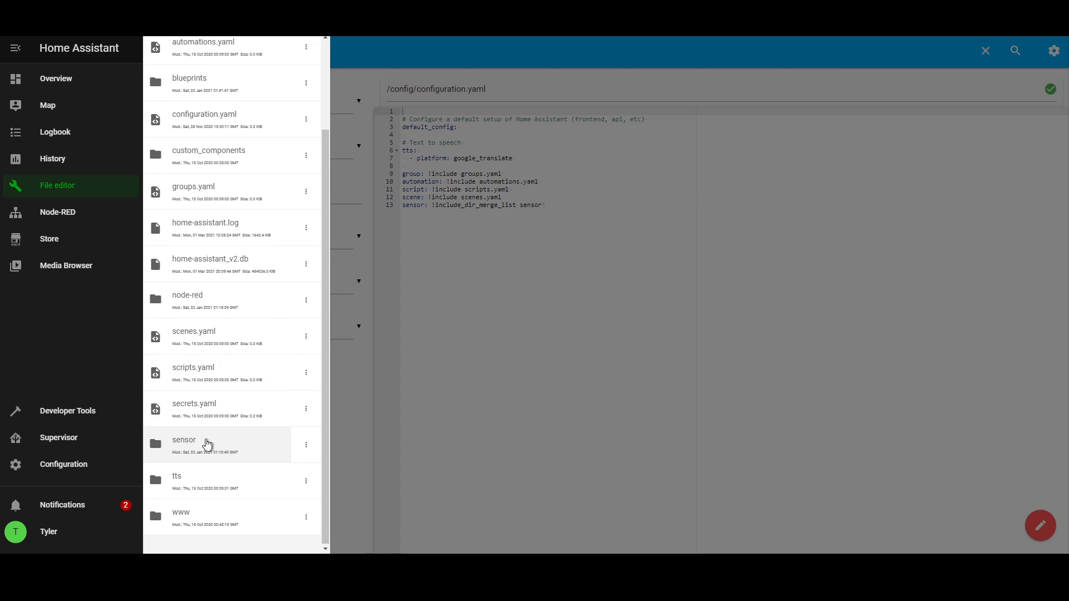
pyautogui.click(206, 443)
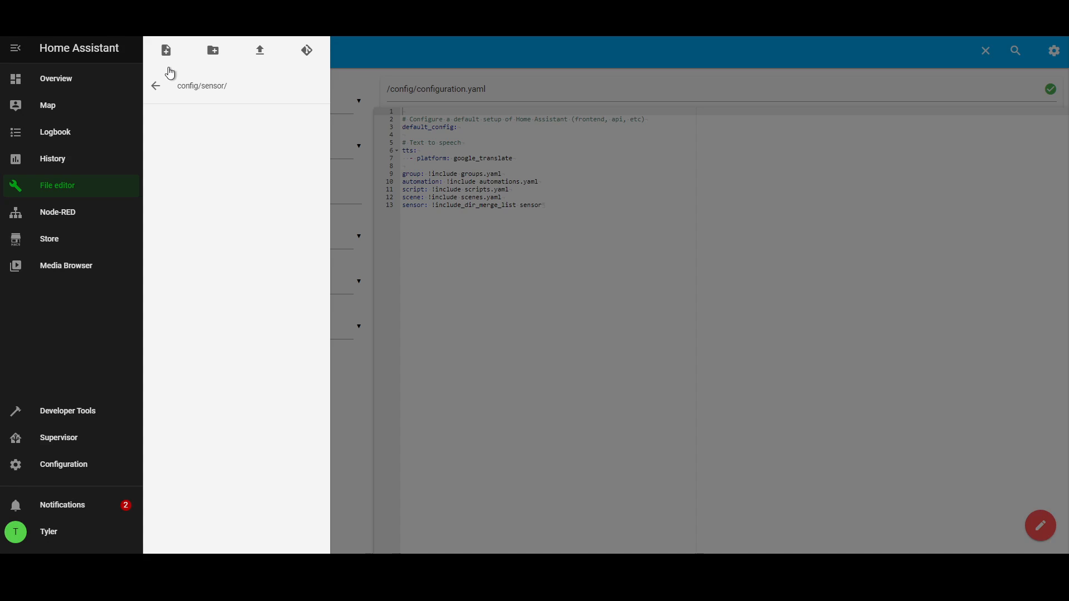
pyautogui.click(156, 86)
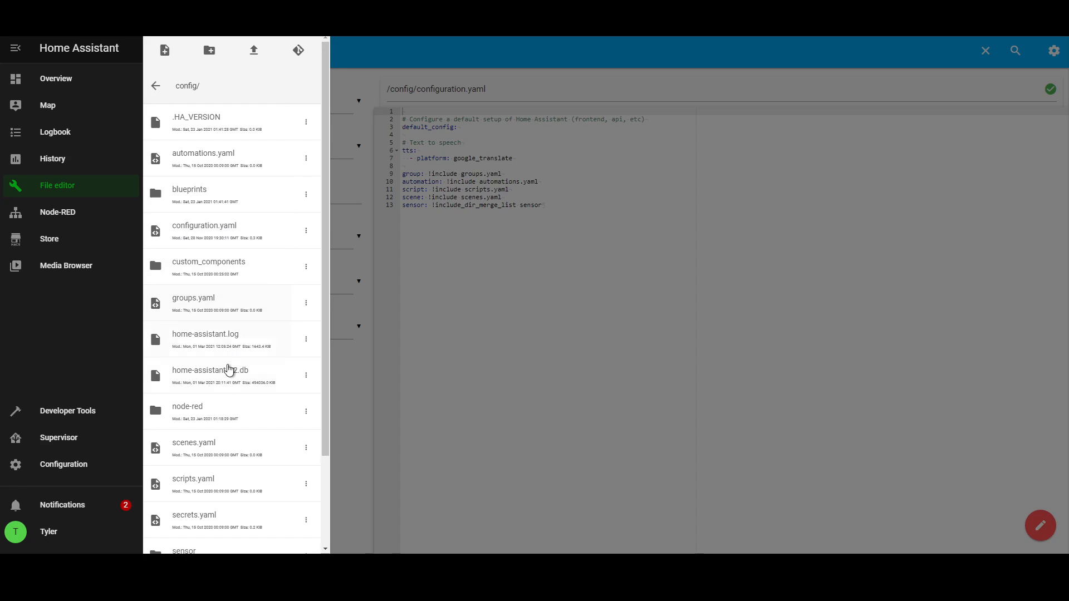
# Create a new file named hourlyweather in the config/sensor folder
pyautogui.scroll(-1, 216, 473)
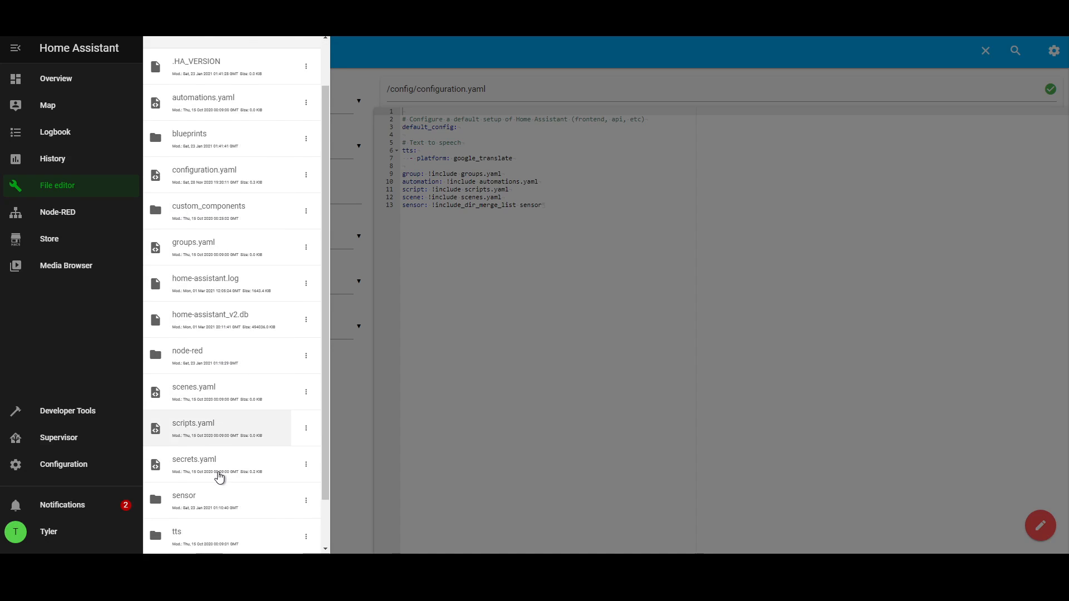
pyautogui.click(218, 502)
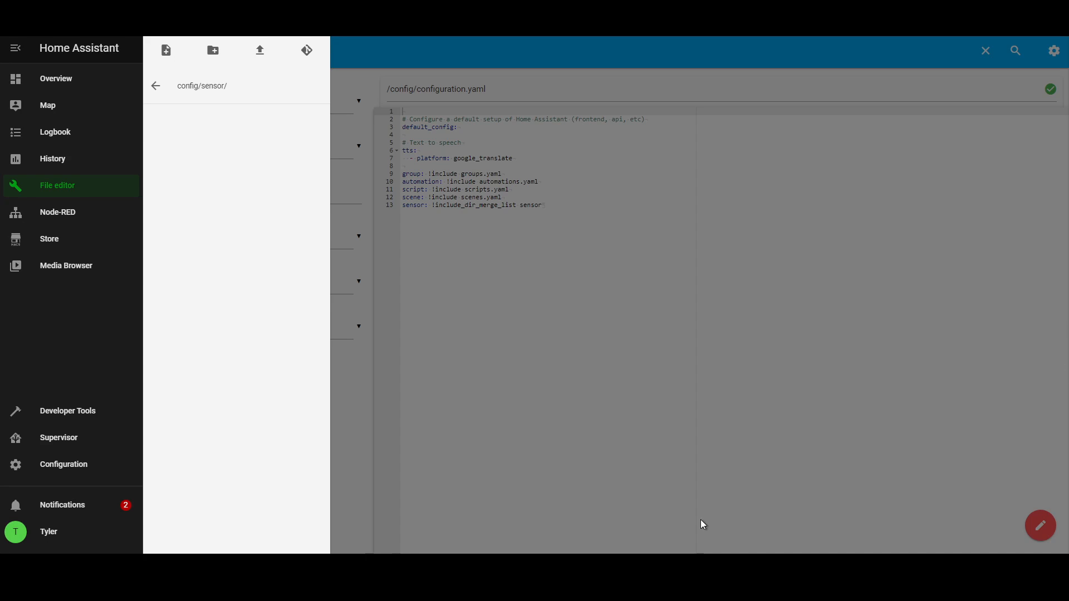
pyautogui.click(166, 51)
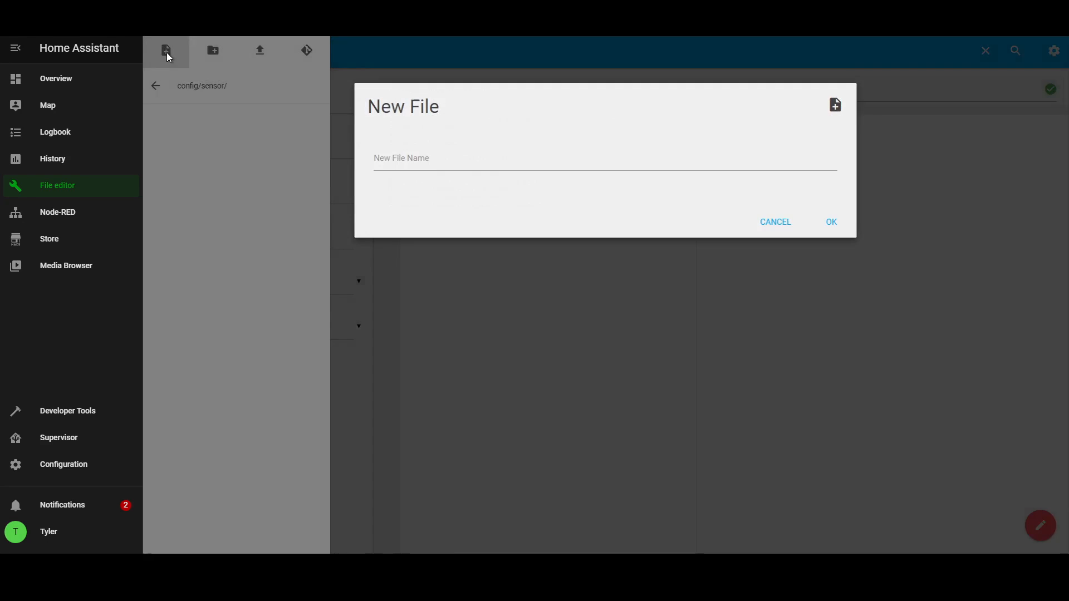
pyautogui.click(501, 166)
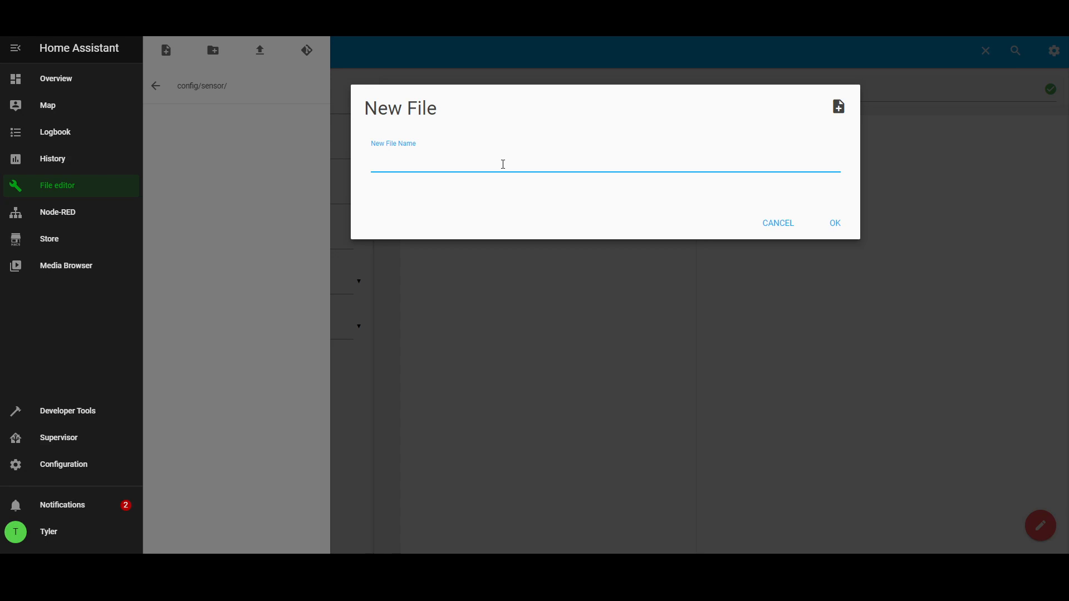
pyautogui.write('hourlyweather')
pyautogui.click(834, 225)
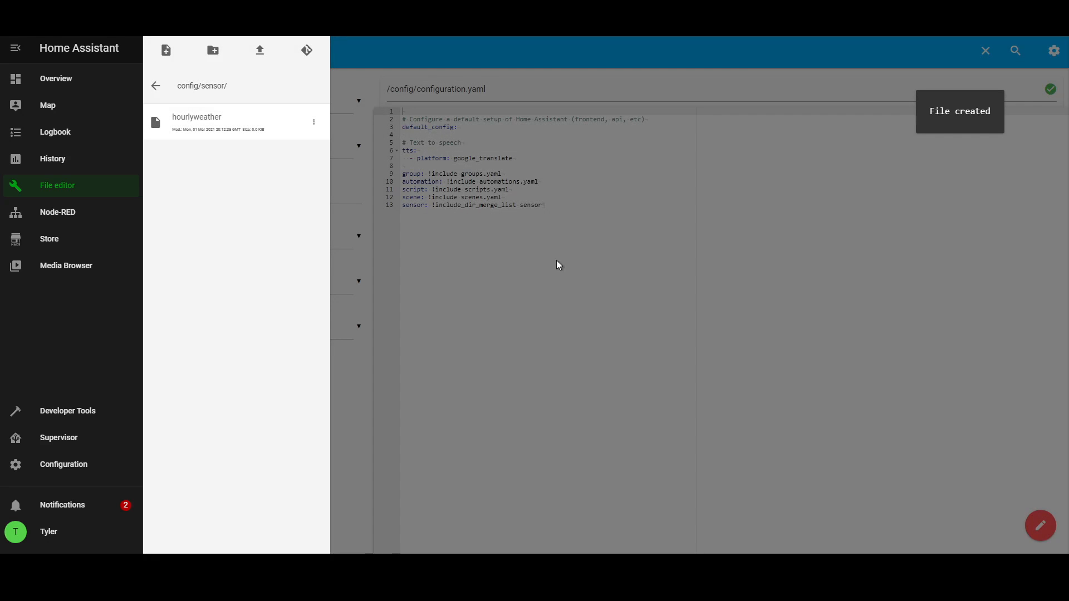
# Fill the hourlyweather file with an hourly_forecast template sensor named "Hourly Forecast" that reads weather.knyc_hourly's forecast[1].condition, and save it
pyautogui.click(198, 114)
pyautogui.click(477, 189)
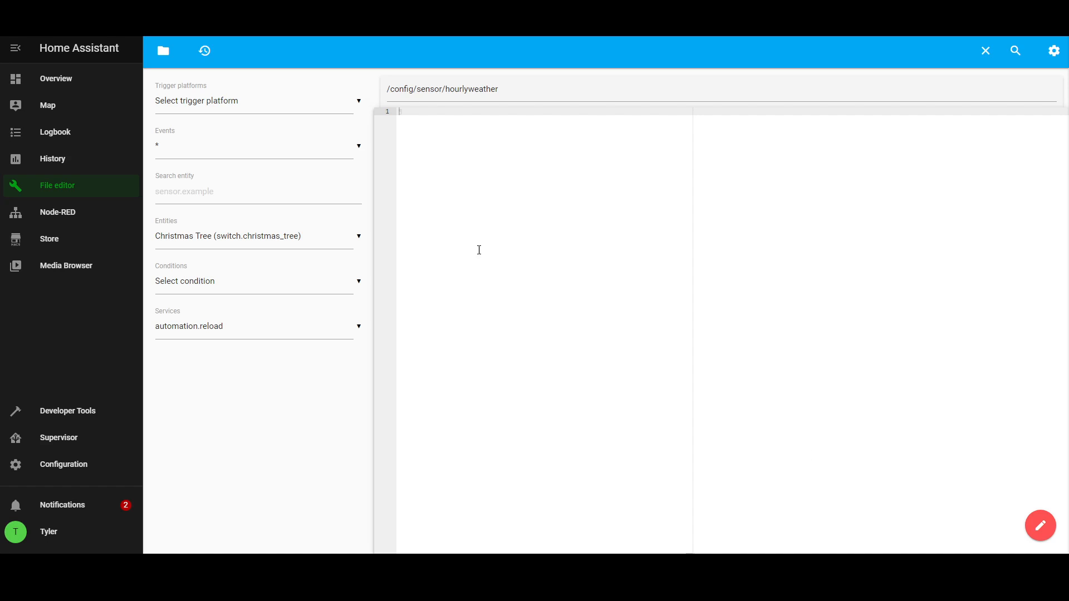
pyautogui.write('- platform: template   sensors:     hourly_forecast:       friendly_name: "Hourly Forecast"       value_template: "{{ state_attr(\'weather.knyc_hourly\', \'forecast\')[1].condition }}"')
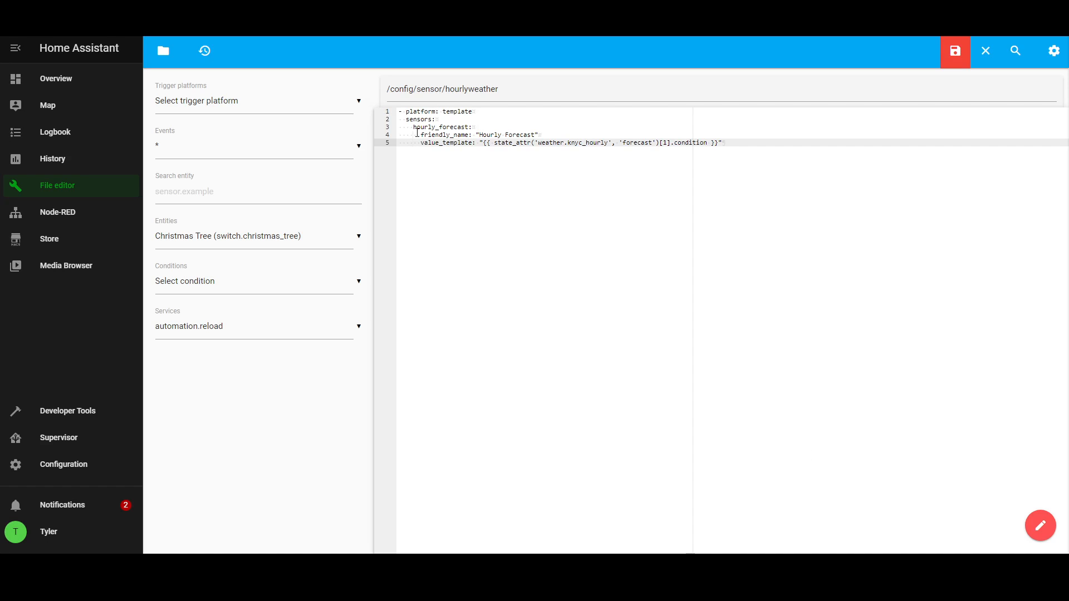
pyautogui.click(956, 56)
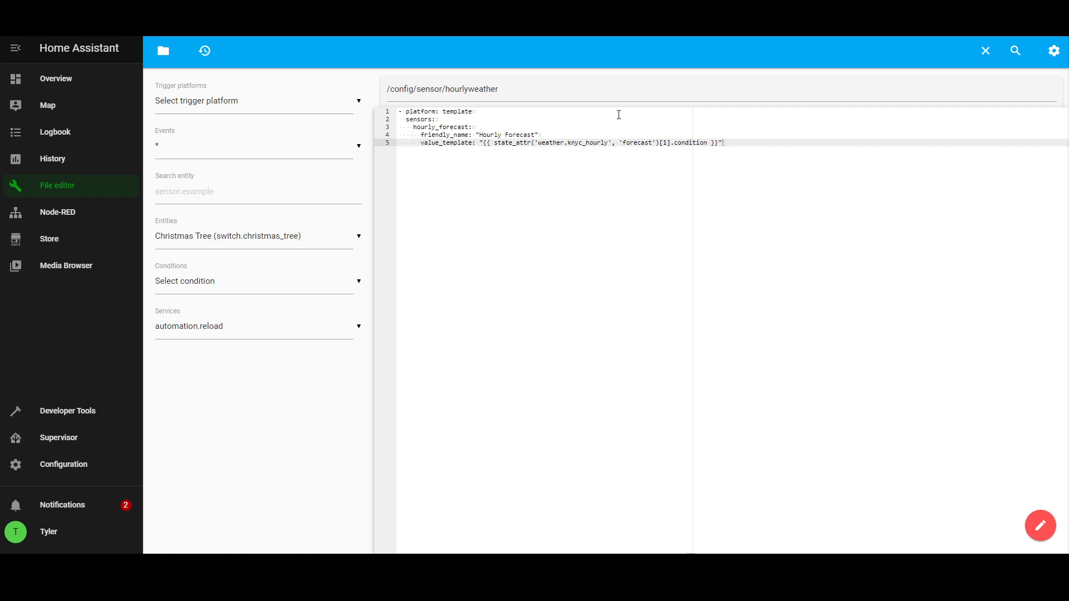
# Try sprinkers as the template sensor's key in place of hourly_forecast
pyautogui.click(423, 112)
pyautogui.click(414, 119)
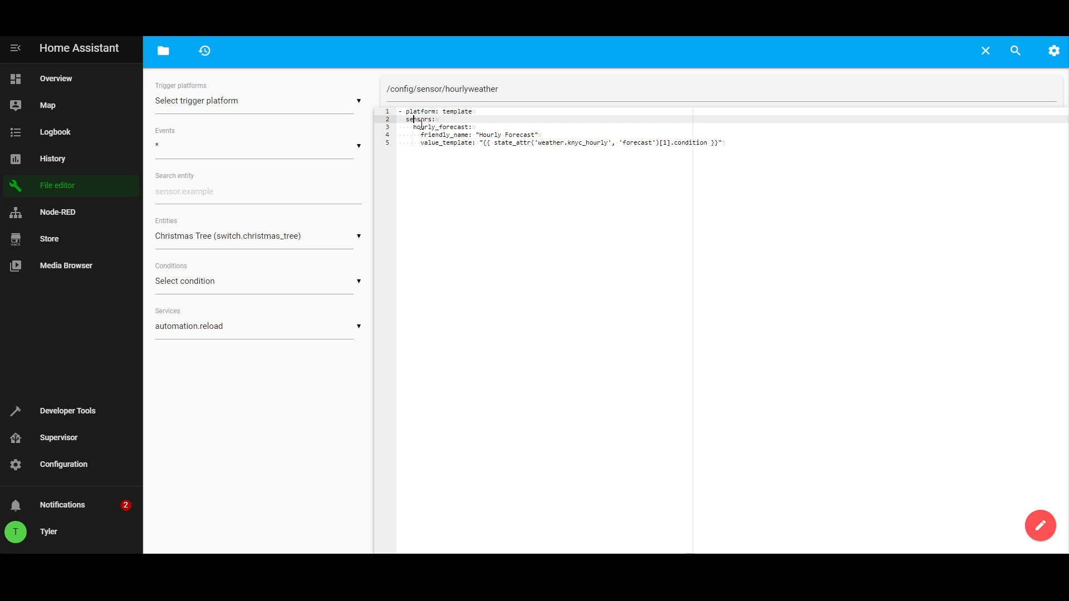
pyautogui.click(414, 127)
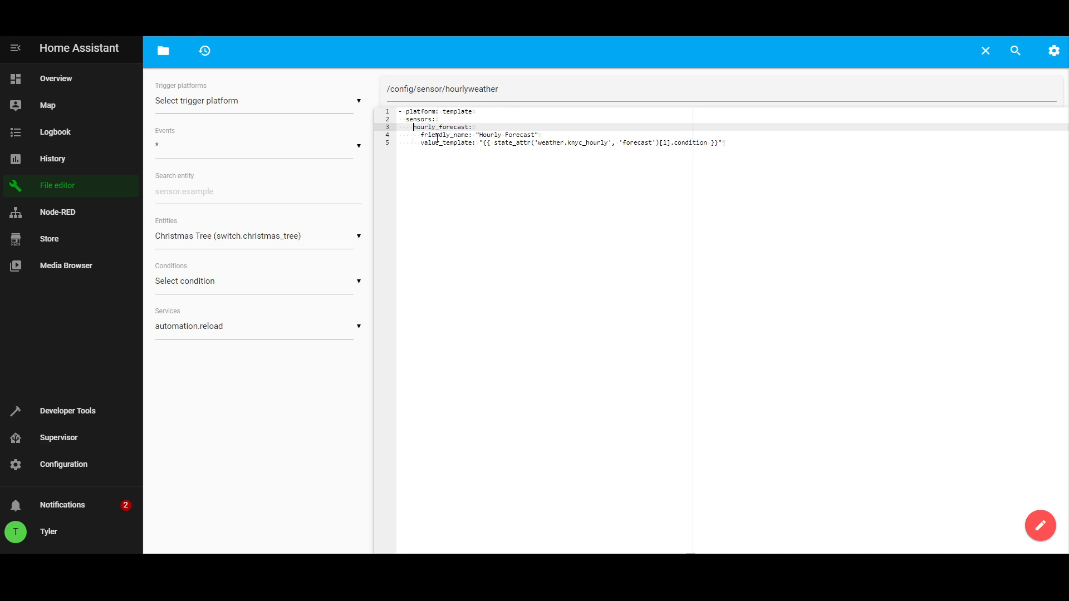
pyautogui.click(490, 128)
pyautogui.press('BackSpace')
pyautogui.press('BackSpace')
pyautogui.press('BackSpace')
pyautogui.press('BackSpace')
pyautogui.press('BackSpace')
pyautogui.press('BackSpace')
pyautogui.press('BackSpace')
pyautogui.press('BackSpace')
pyautogui.press('BackSpace')
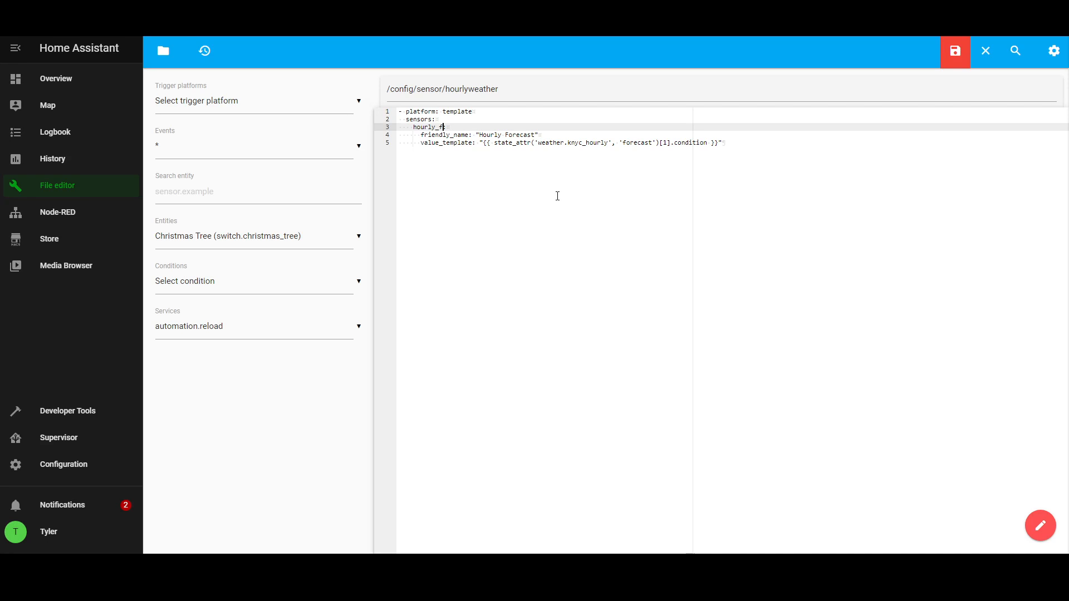
pyautogui.press('BackSpace')
pyautogui.press('BackSpace')
pyautogui.press('BackSpace')
pyautogui.press('BackSpace')
pyautogui.press('BackSpace')
pyautogui.press('BackSpace')
pyautogui.press('BackSpace')
pyautogui.write('sprinkers')
# Set the template sensor's key on line 3 to hourly_weather
pyautogui.press('BackSpace')
pyautogui.press('BackSpace')
pyautogui.press('BackSpace')
pyautogui.press('BackSpace')
pyautogui.press('BackSpace')
pyautogui.press('BackSpace')
pyautogui.press('BackSpace')
pyautogui.press('BackSpace')
pyautogui.write('hourly_weather:')
# Review the sensor's key, friendly name and value template, and save the hourlyweather file
pyautogui.click(496, 135)
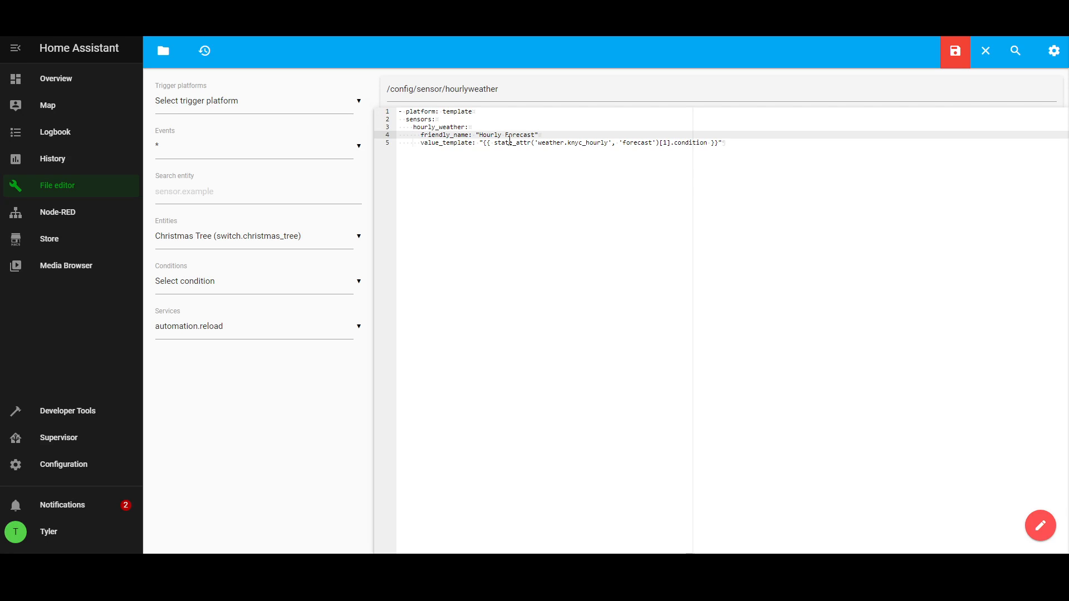
pyautogui.click(446, 127)
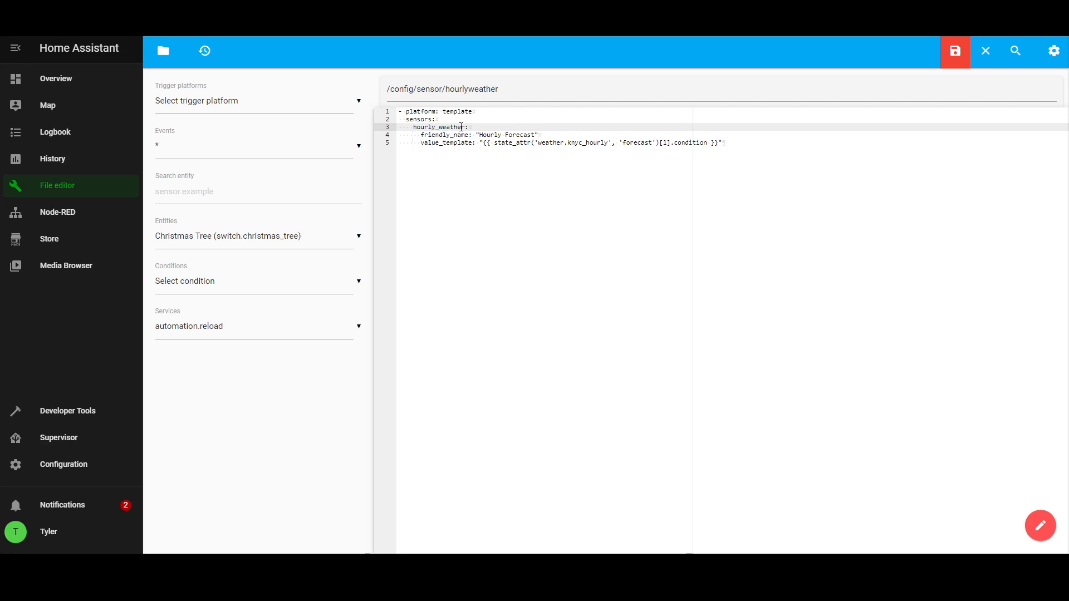
pyautogui.click(462, 126)
pyautogui.moveTo(466, 127); pyautogui.dragTo(413, 127)
pyautogui.click(453, 135)
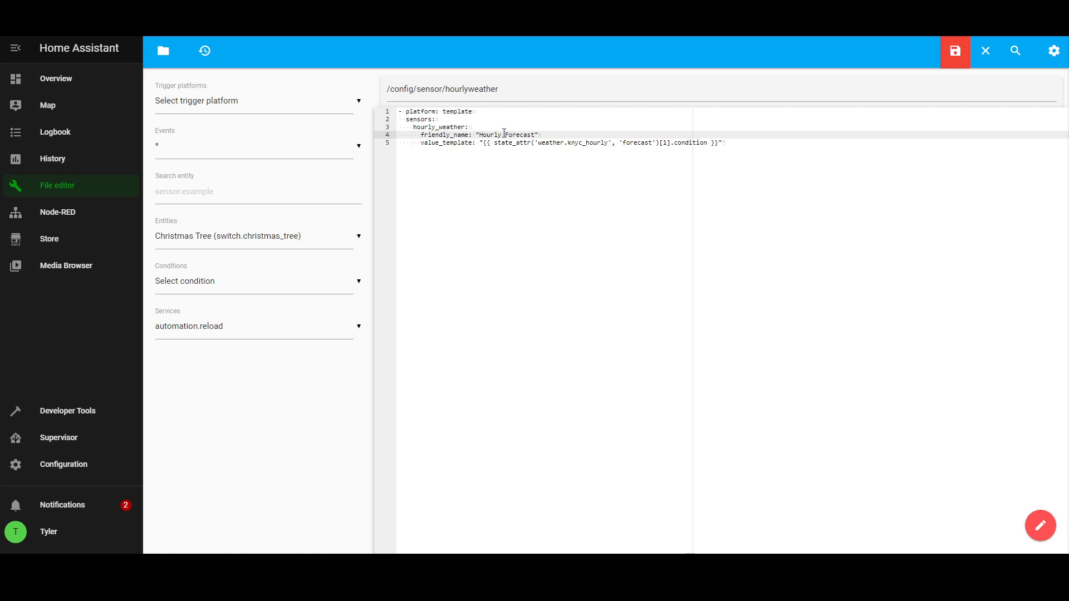
pyautogui.doubleClick(499, 135)
pyautogui.click(505, 135)
pyautogui.click(437, 148)
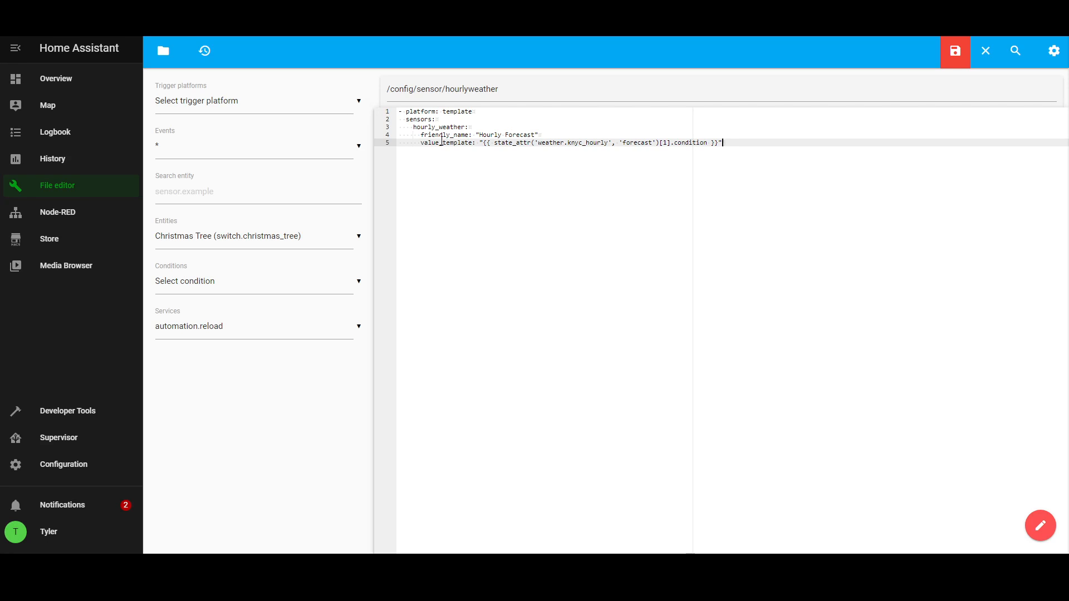
pyautogui.click(666, 144)
pyautogui.click(953, 50)
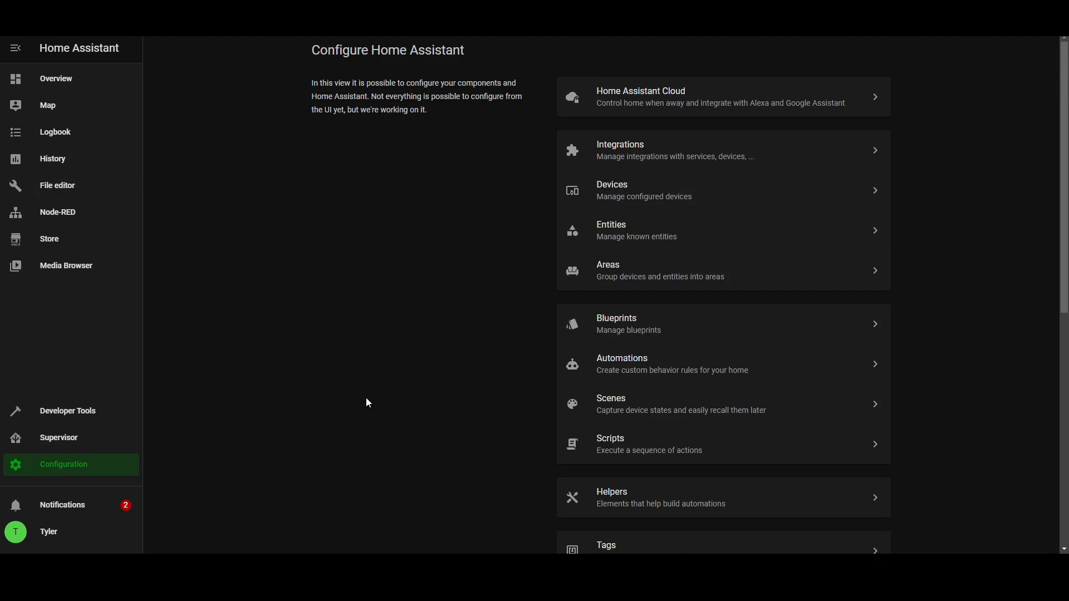
# Run the configuration validation from the Server Controls page
pyautogui.scroll(-5, 397, 390)
pyautogui.scroll(3, 418, 376)
pyautogui.scroll(2, 201, 393)
pyautogui.scroll(-2, 415, 333)
pyautogui.scroll(-5, 415, 332)
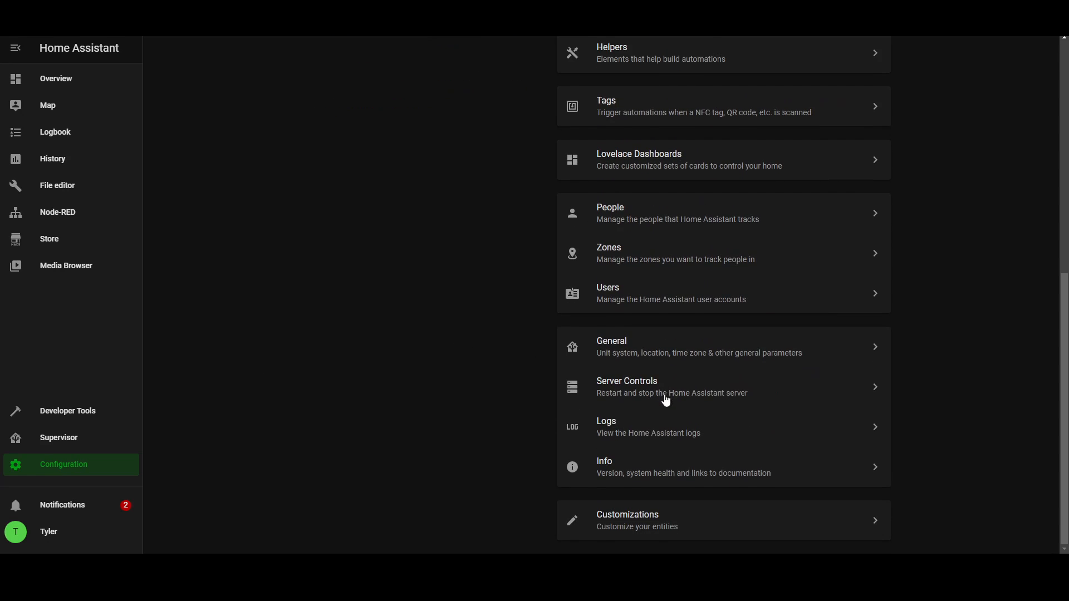
pyautogui.click(663, 399)
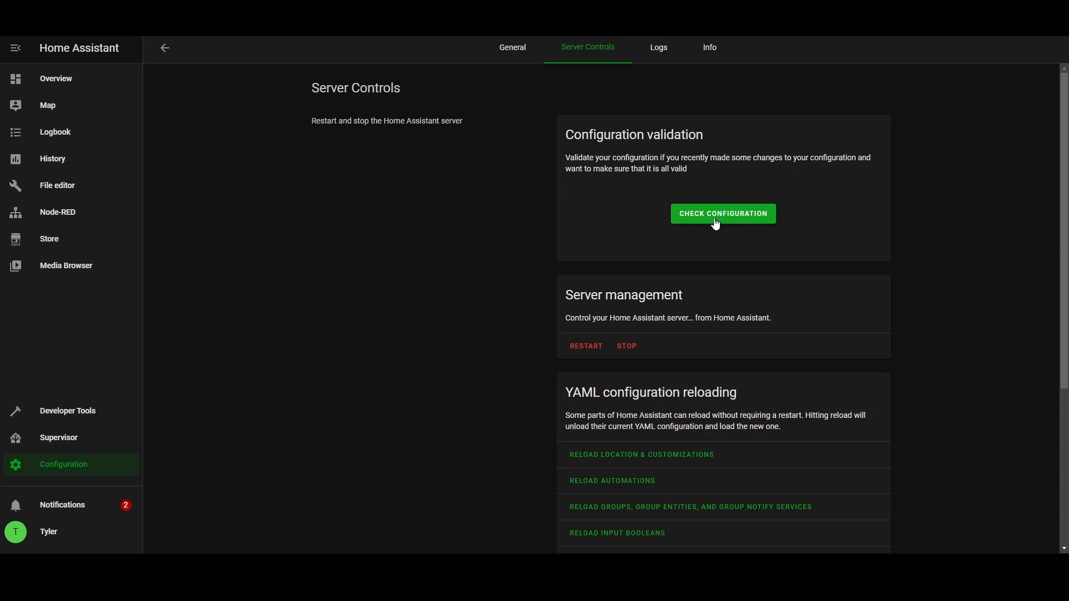
pyautogui.click(714, 217)
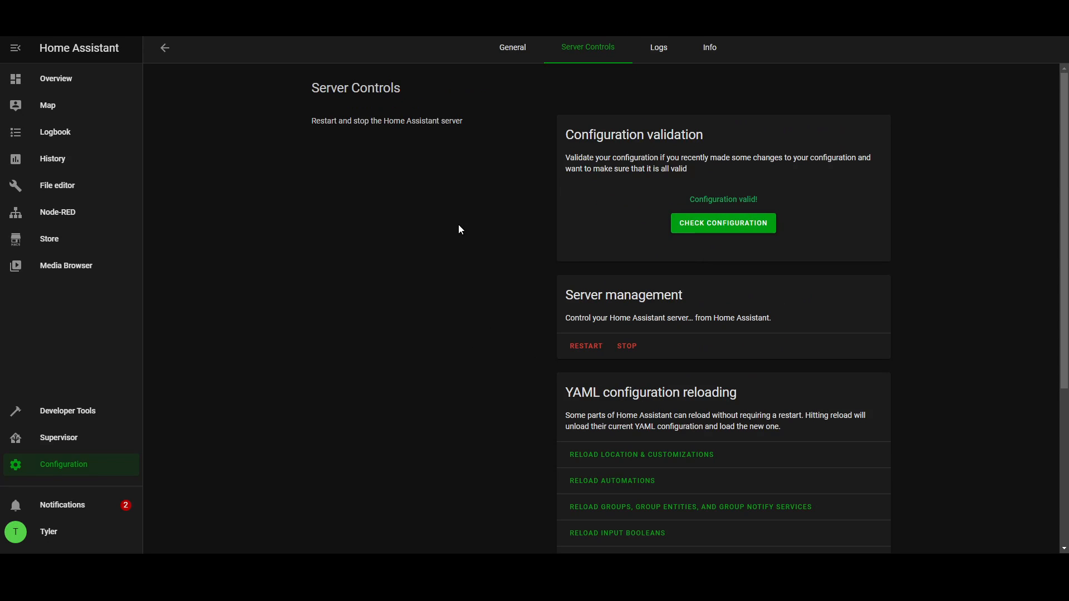
# Restart the Home Assistant server and confirm the restart
pyautogui.scroll(-1, 459, 222)
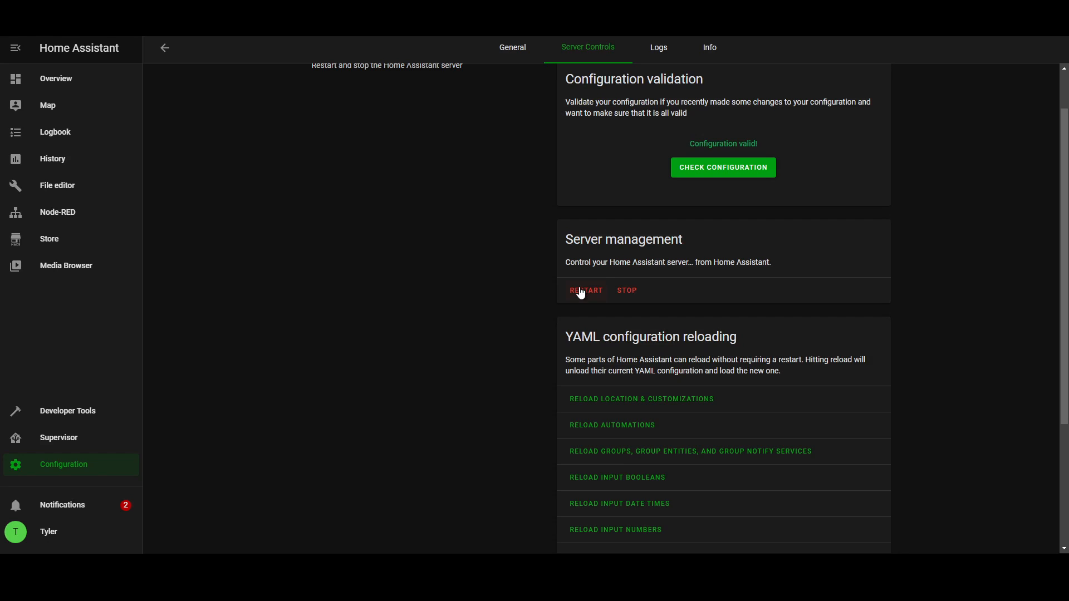
pyautogui.click(580, 292)
pyautogui.click(625, 334)
# Search the entity states in Developer Tools for the new hourly sensor
pyautogui.click(75, 419)
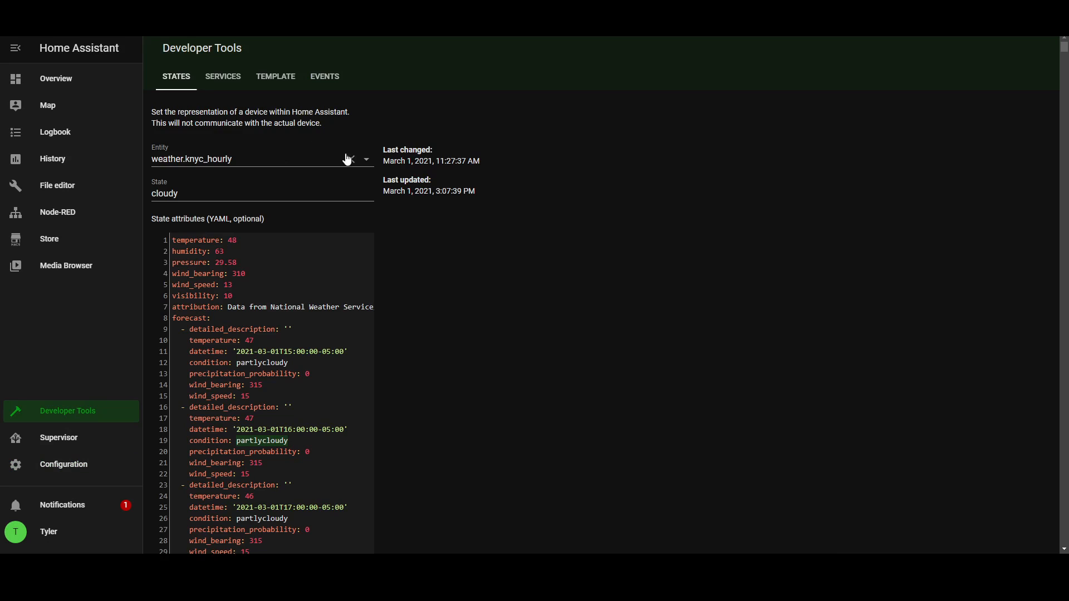
pyautogui.click(347, 159)
pyautogui.write('hour')
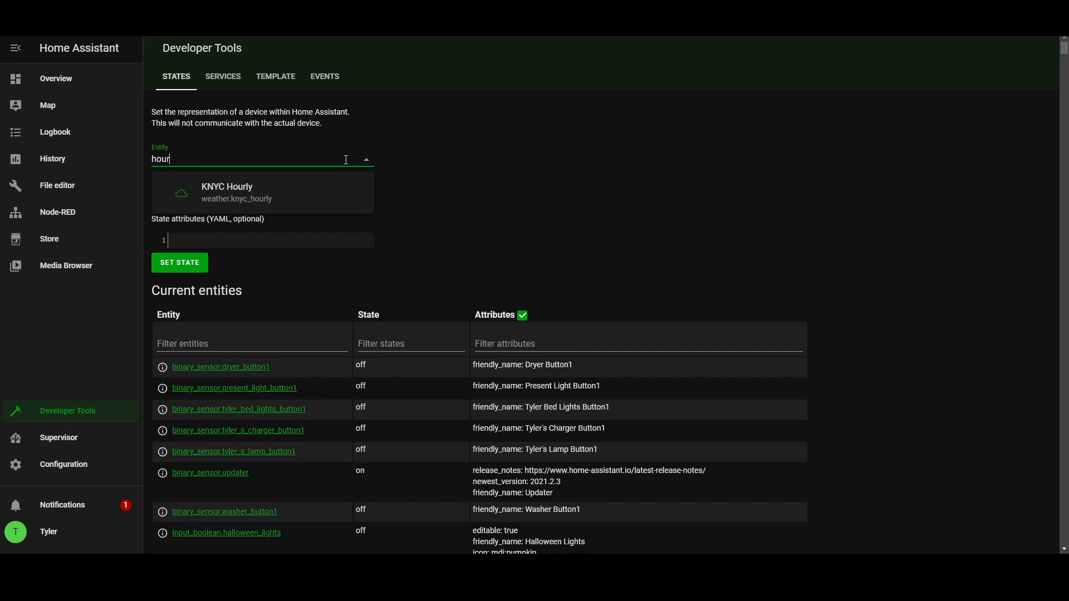
pyautogui.write('lu')
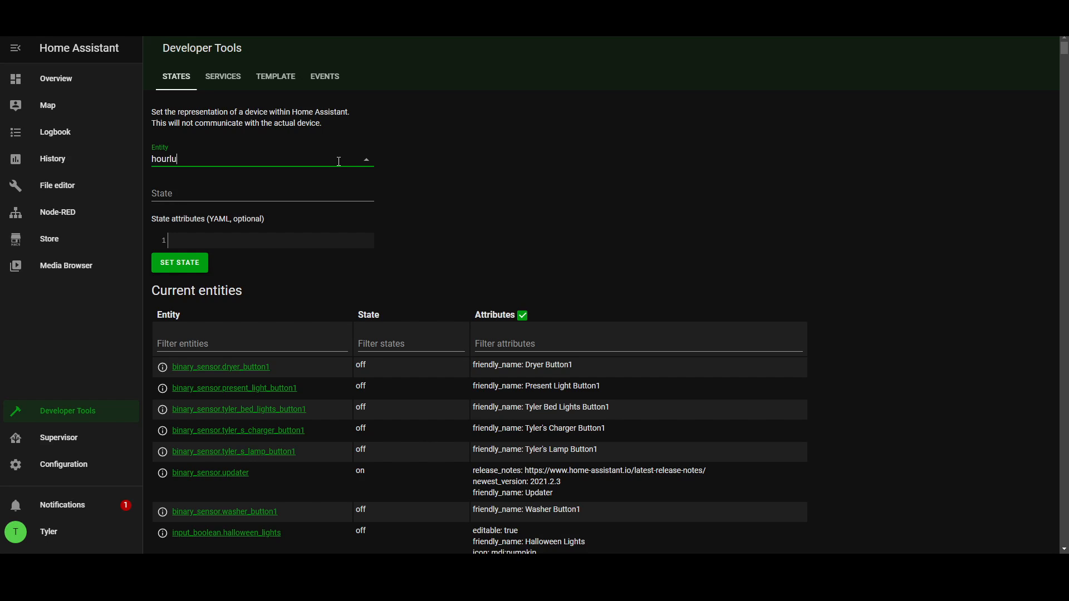
pyautogui.press('BackSpace')
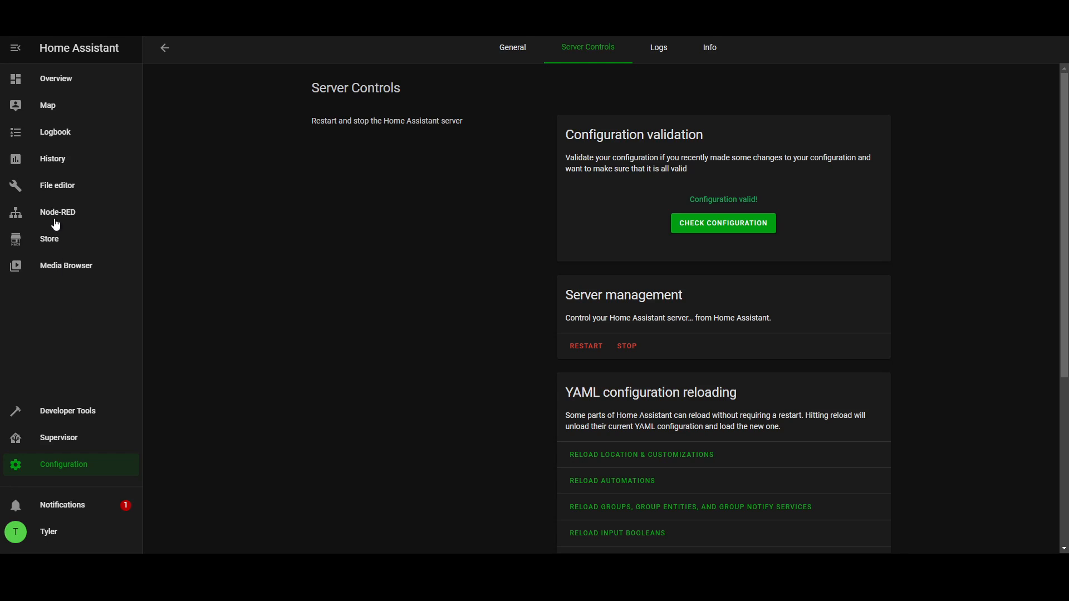
# Browse to the config/sensor folder in the File editor to check the sensor file's name and extension
pyautogui.click(57, 184)
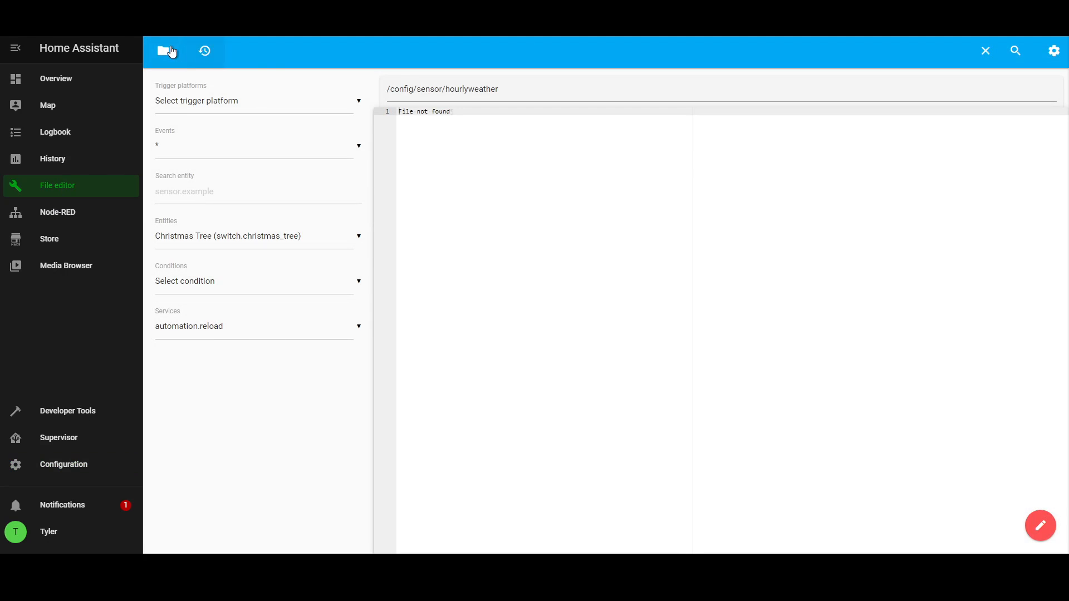
pyautogui.click(166, 50)
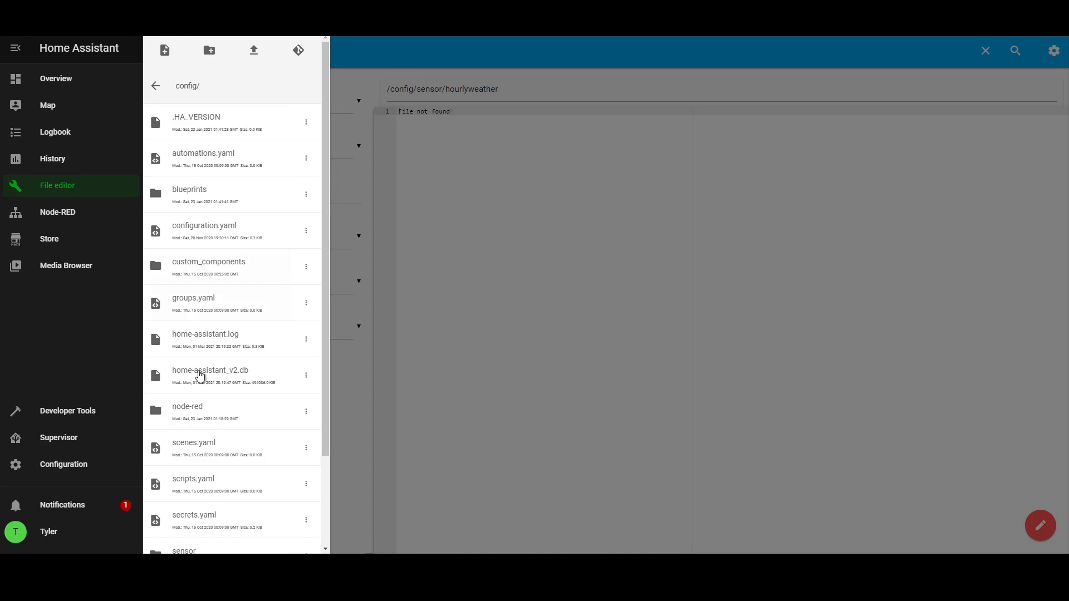
pyautogui.scroll(-5, 200, 446)
pyautogui.click(179, 439)
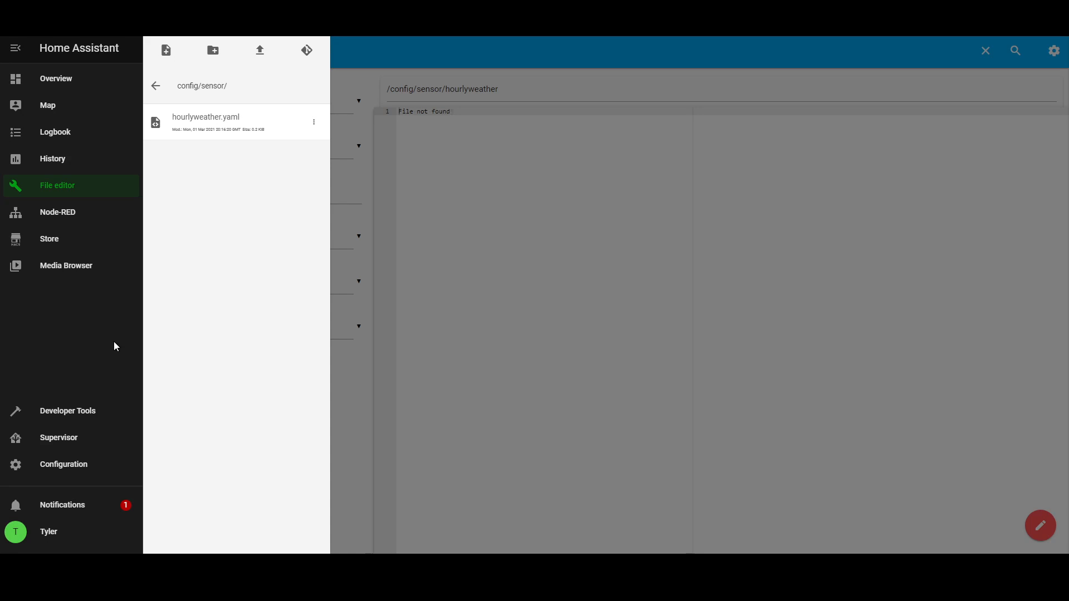
# Find the Hourly Forecast entity sensor.hourly_weather in Developer Tools and check its state
pyautogui.click(44, 412)
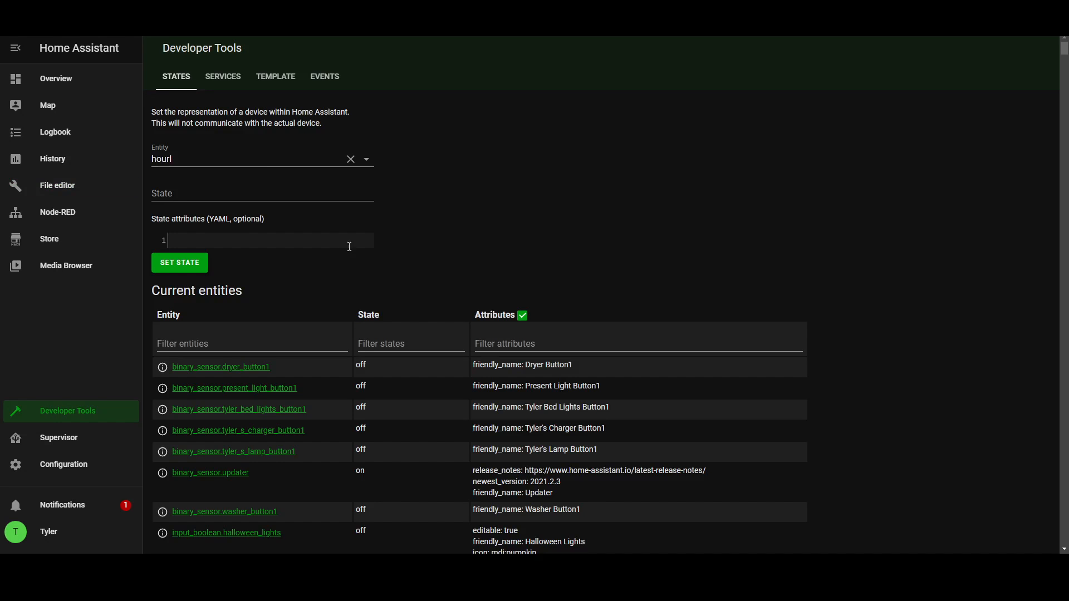
pyautogui.click(186, 158)
pyautogui.press('BackSpace')
pyautogui.press('BackSpace')
pyautogui.press('BackSpace')
pyautogui.press('BackSpace')
pyautogui.press('BackSpace')
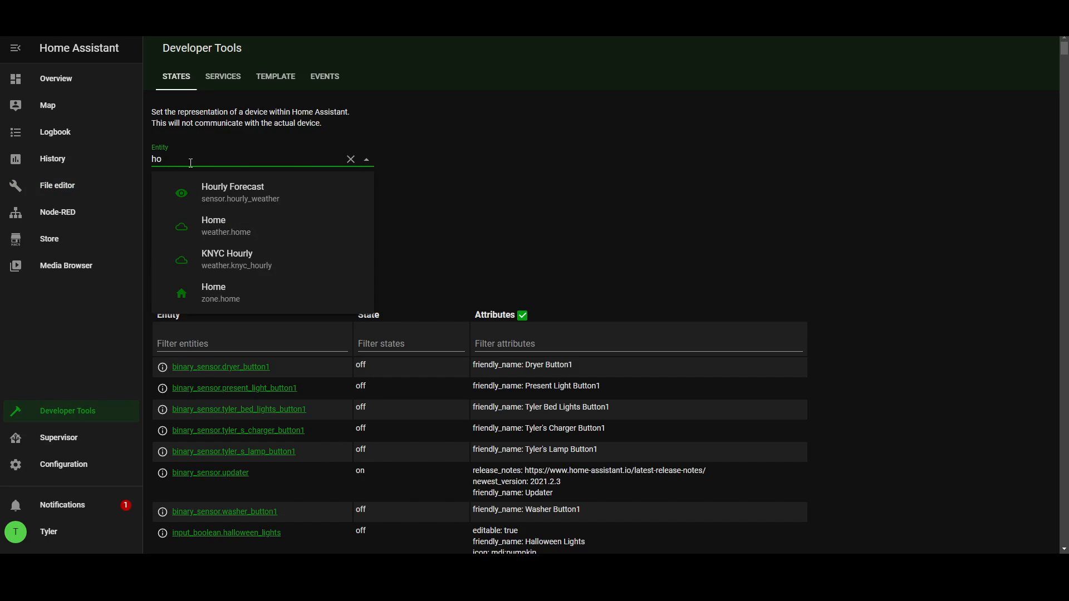
pyautogui.write('hourly')
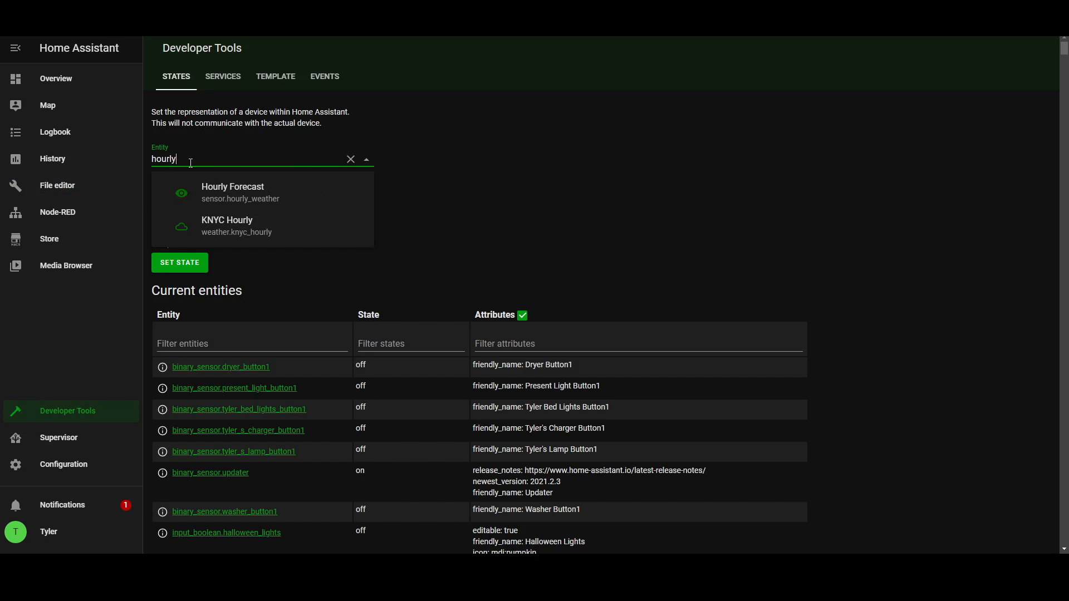
pyautogui.click(224, 196)
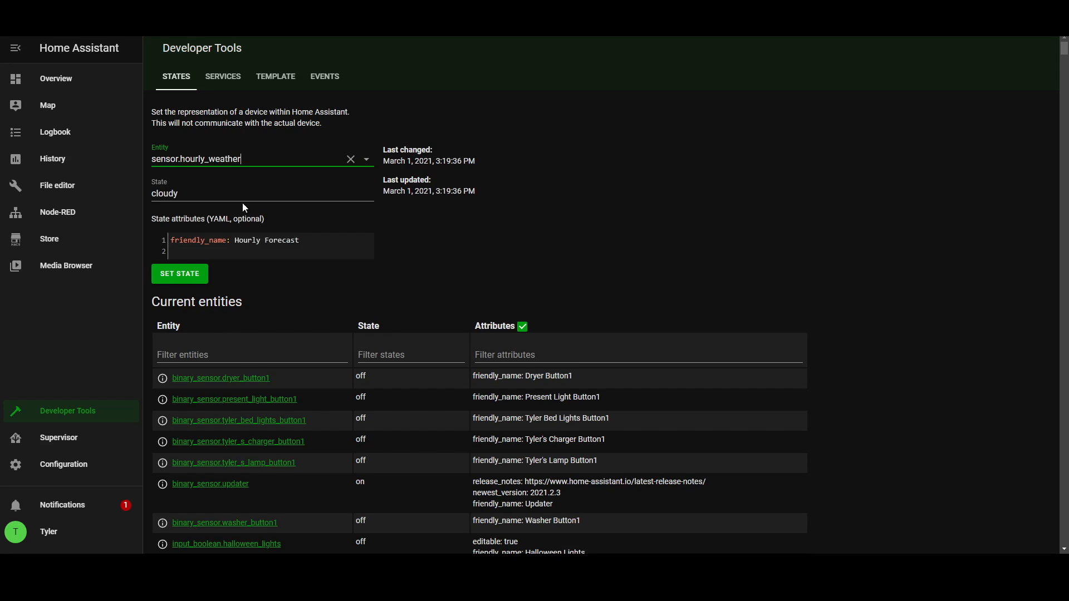
pyautogui.click(301, 252)
pyautogui.click(173, 191)
pyautogui.doubleClick(173, 192)
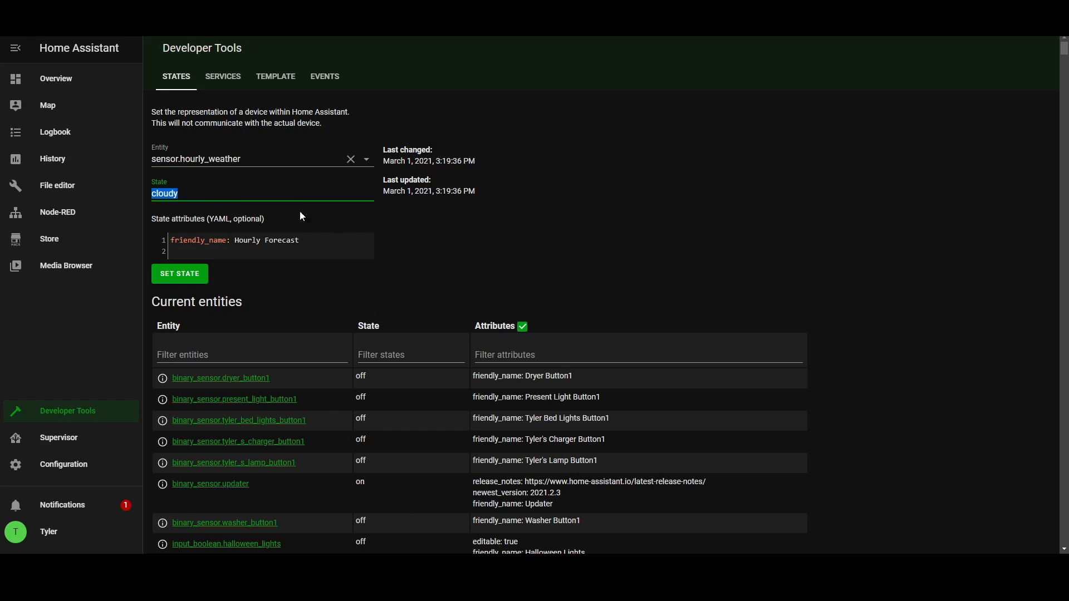
pyautogui.click(418, 240)
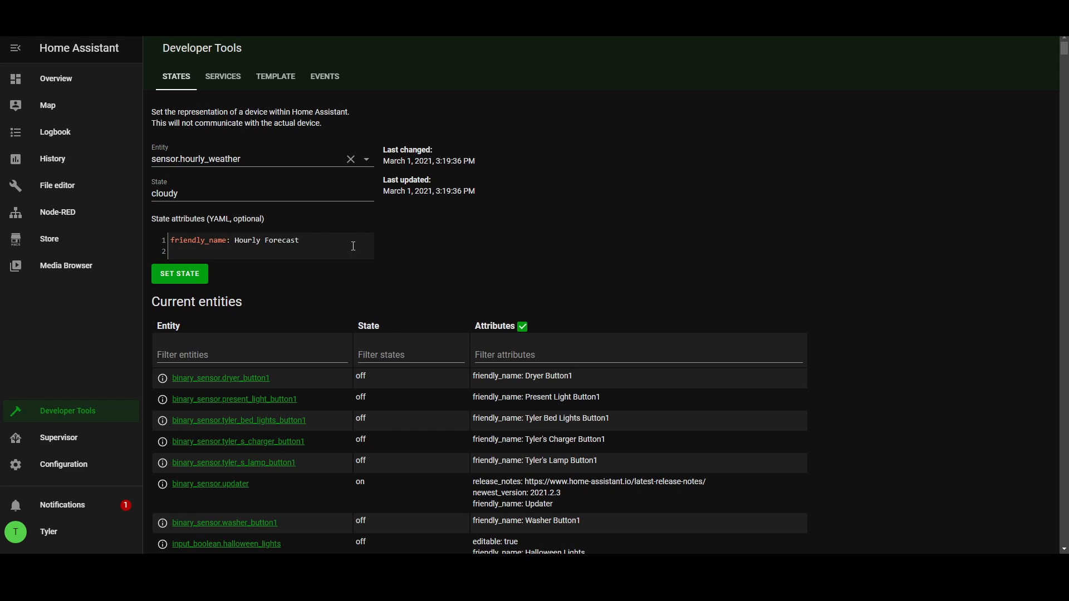
# Look up the KNYC Hourly entity weather.knyc_hourly in the Developer Tools states by searching for nyc
pyautogui.click(212, 160)
pyautogui.doubleClick(211, 159)
pyautogui.press('BackSpace')
pyautogui.press('BackSpace')
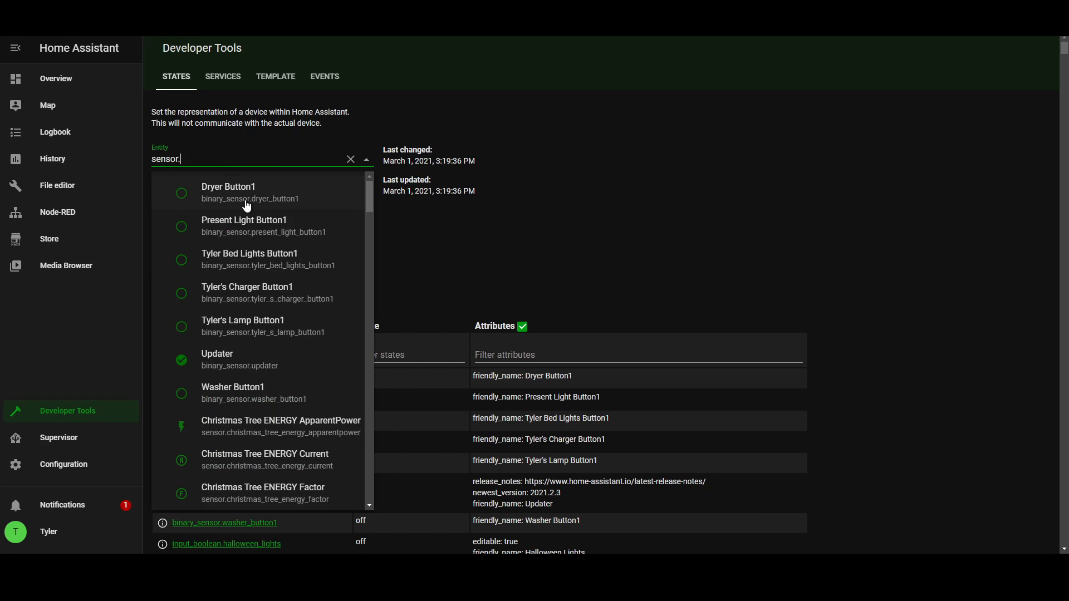
pyautogui.press('BackSpace')
pyautogui.press('BackSpace')
pyautogui.press('BackSpace')
pyautogui.press('BackSpace')
pyautogui.press('BackSpace')
pyautogui.press('BackSpace')
pyautogui.write('nyc')
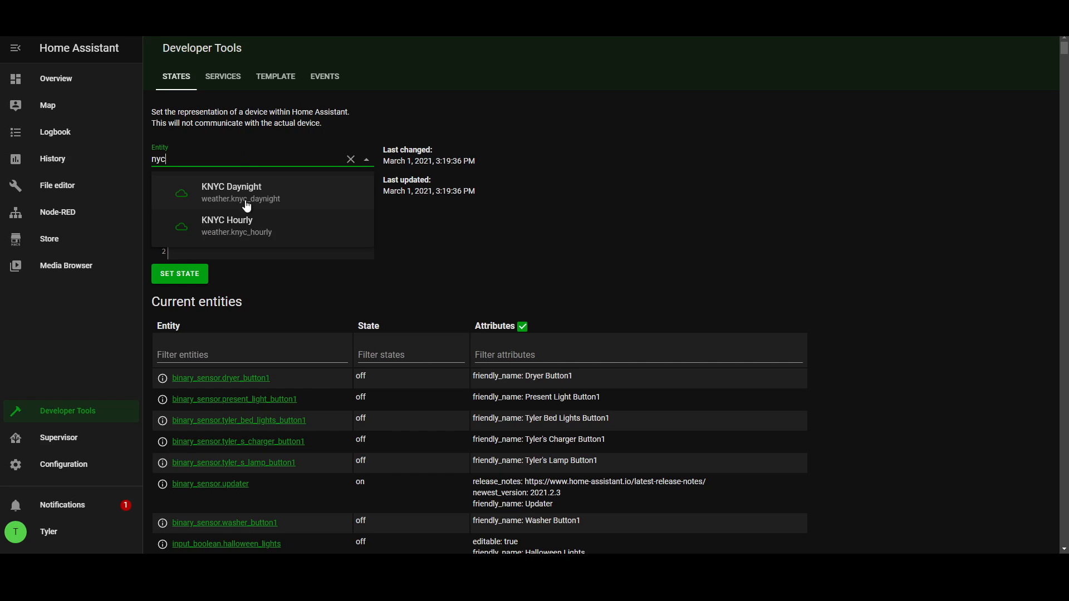
pyautogui.click(234, 227)
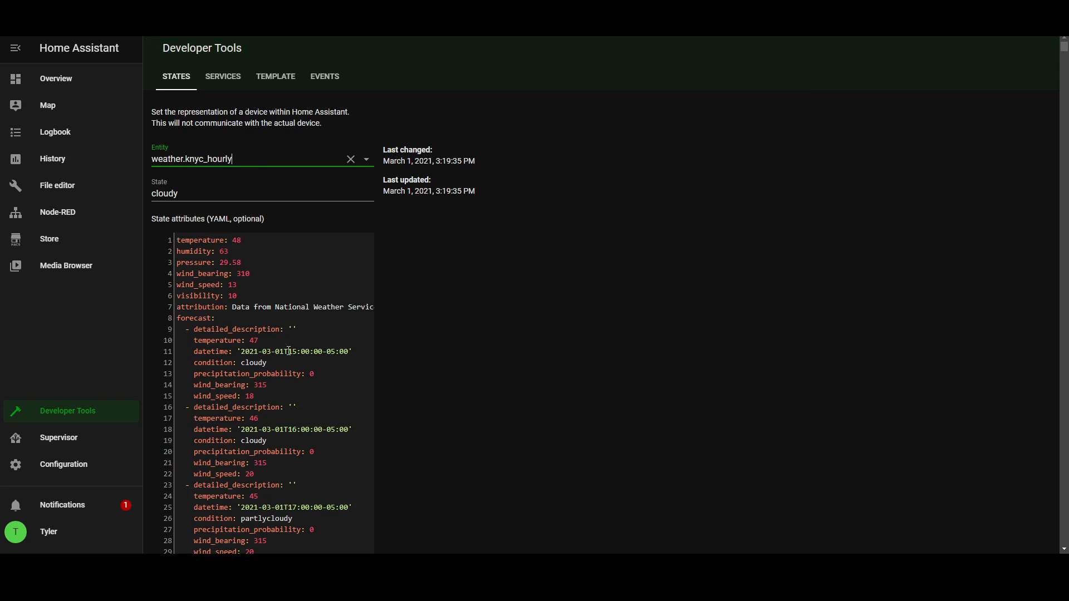
# Examine the second hourly entry, from detailed_description to wind_speed, in the weather.knyc_hourly forecast attributes
pyautogui.doubleClick(254, 443)
pyautogui.click(255, 443)
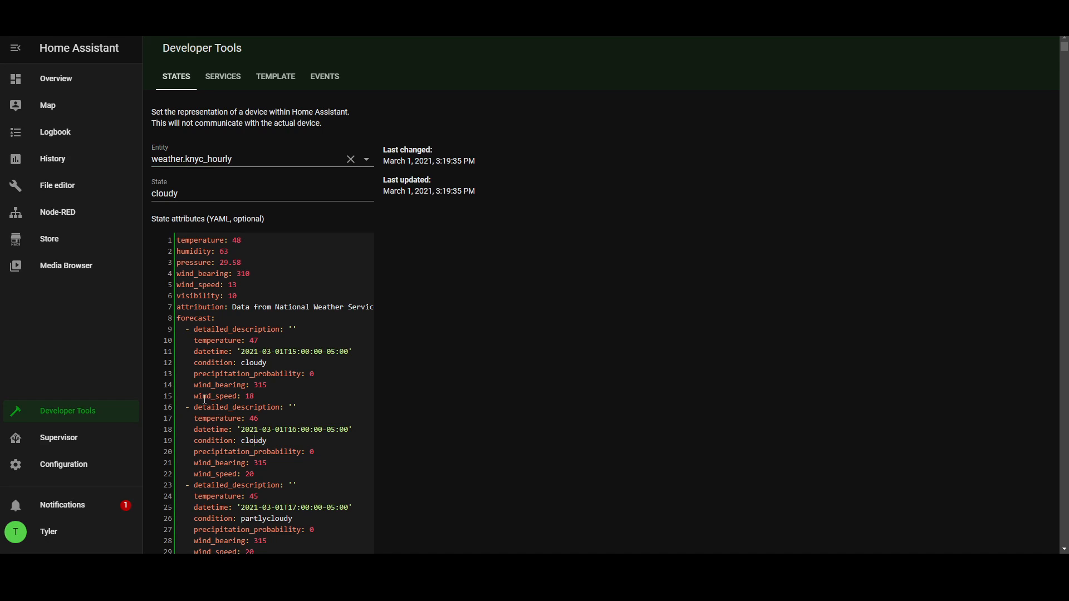
pyautogui.moveTo(184, 405); pyautogui.dragTo(281, 471)
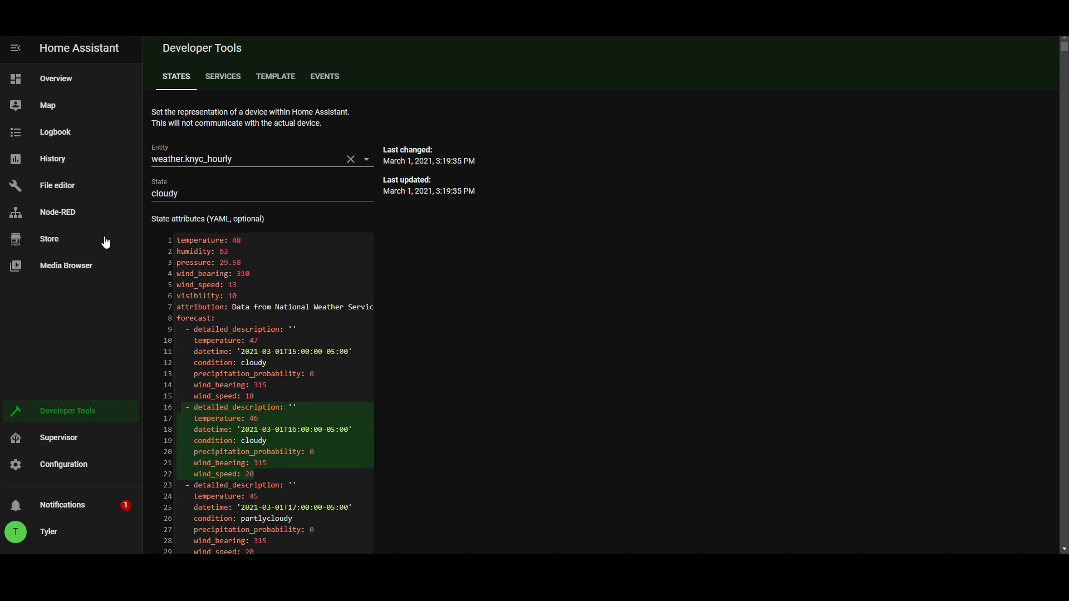
# Switch to Node-RED and add an events: state node to the Weather flow, opening its properties
pyautogui.click(59, 211)
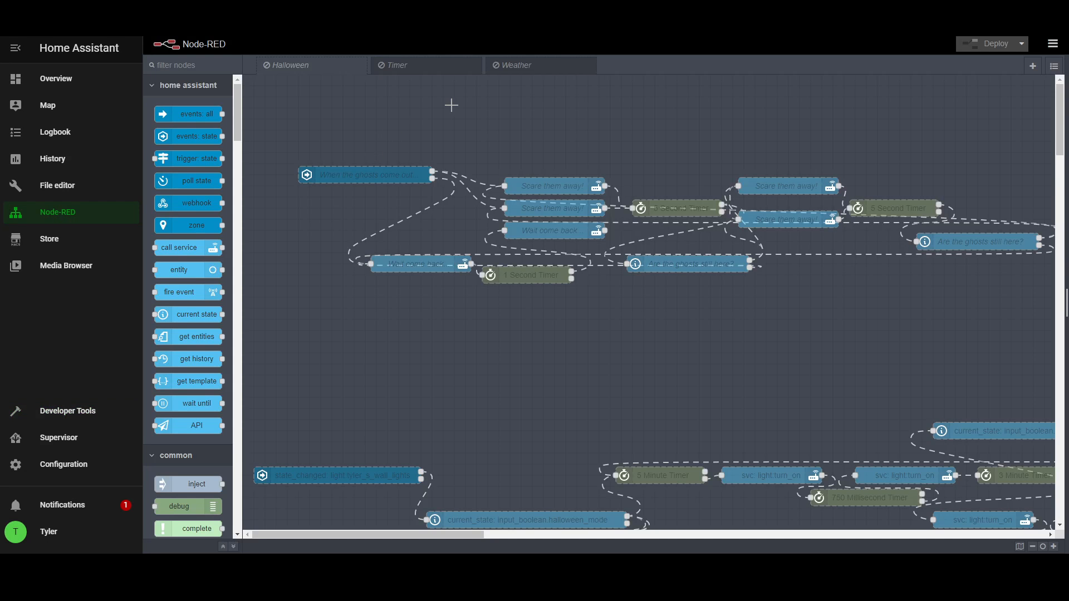
pyautogui.click(517, 70)
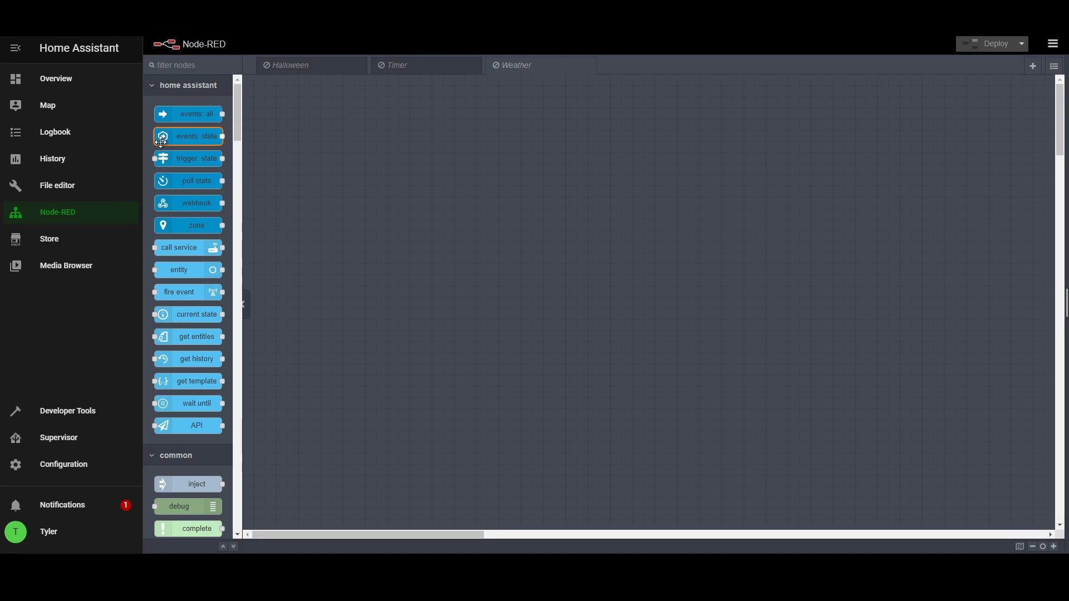
pyautogui.moveTo(182, 136); pyautogui.dragTo(408, 332)
pyautogui.doubleClick(408, 331)
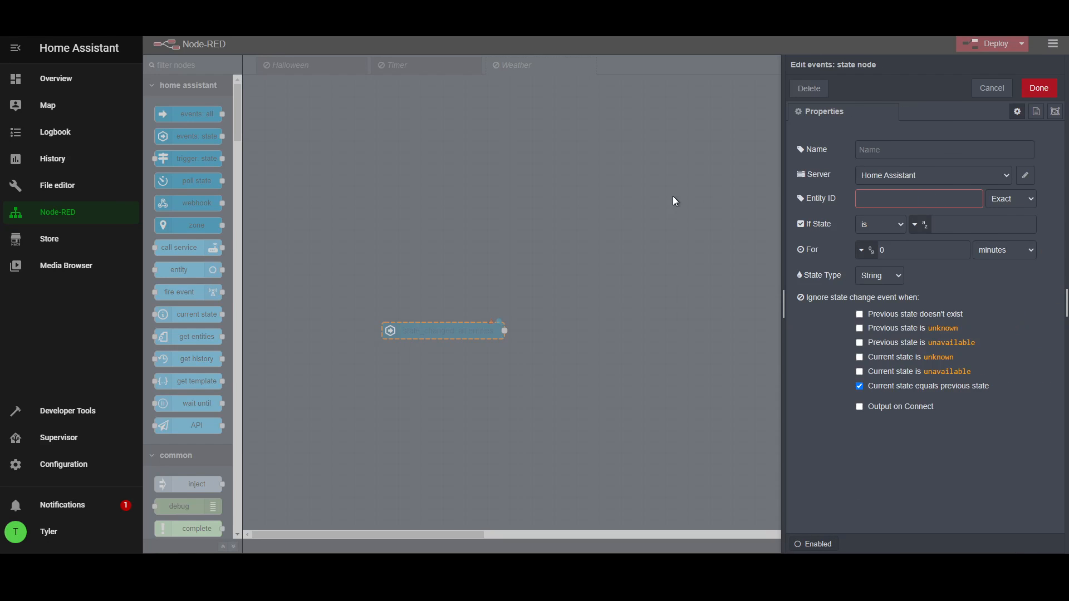
# Enable the Weather flow in its flow properties
pyautogui.doubleClick(529, 65)
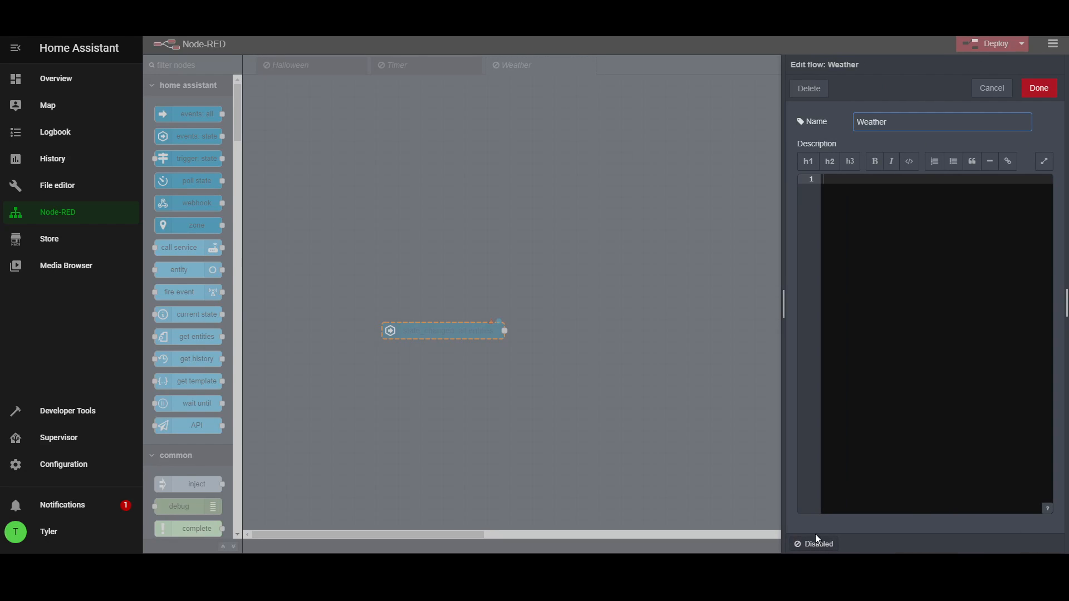
pyautogui.click(817, 539)
pyautogui.click(1023, 89)
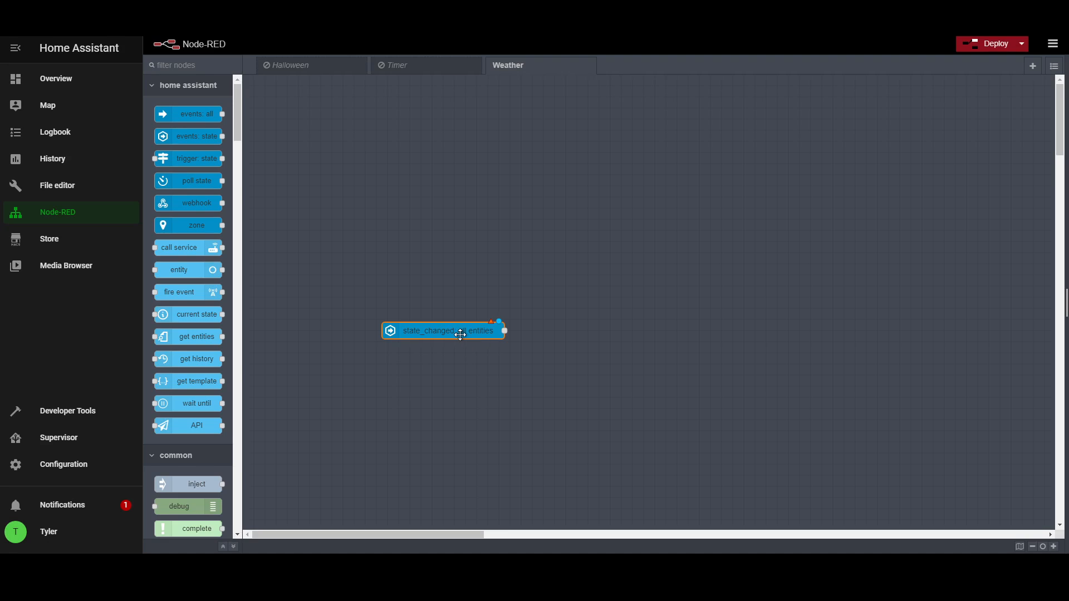
# Set the events: state node's entity ID to sensor.hourly_weather and save the node
pyautogui.doubleClick(461, 333)
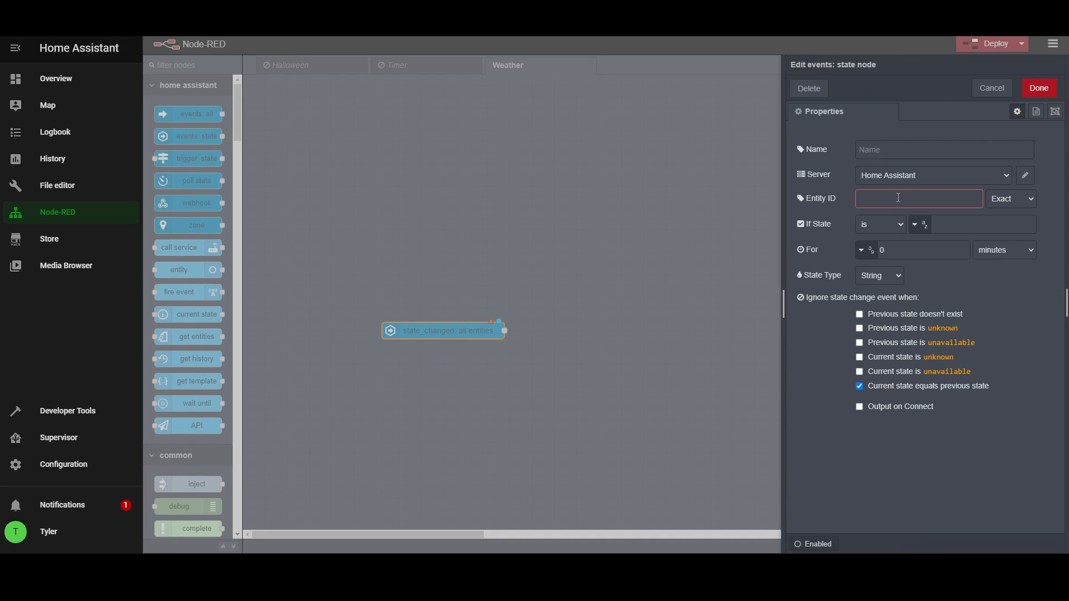
pyautogui.click(898, 198)
pyautogui.write('hour')
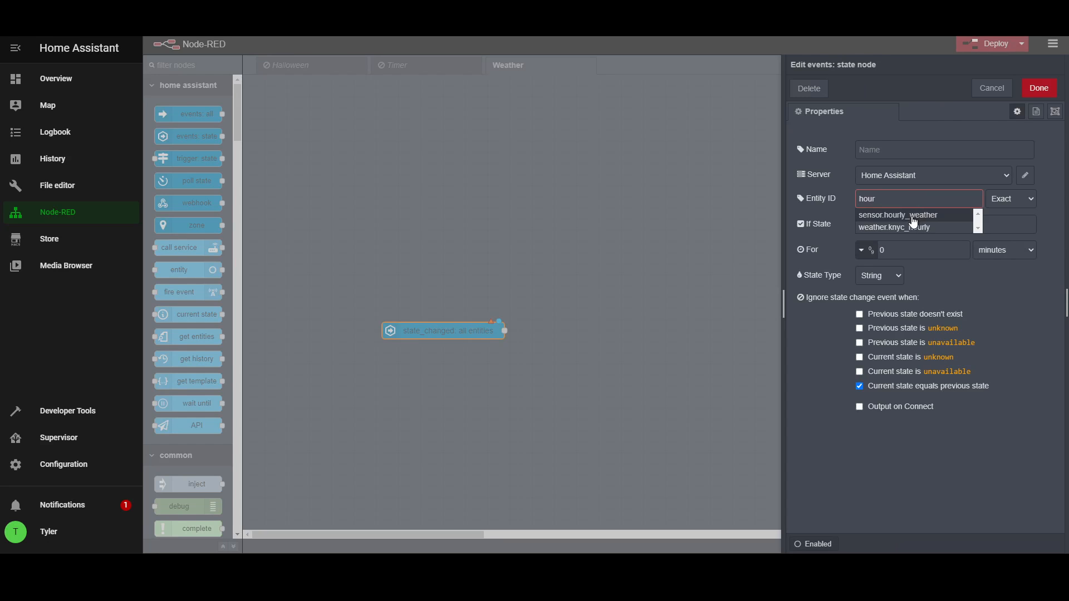
pyautogui.click(913, 217)
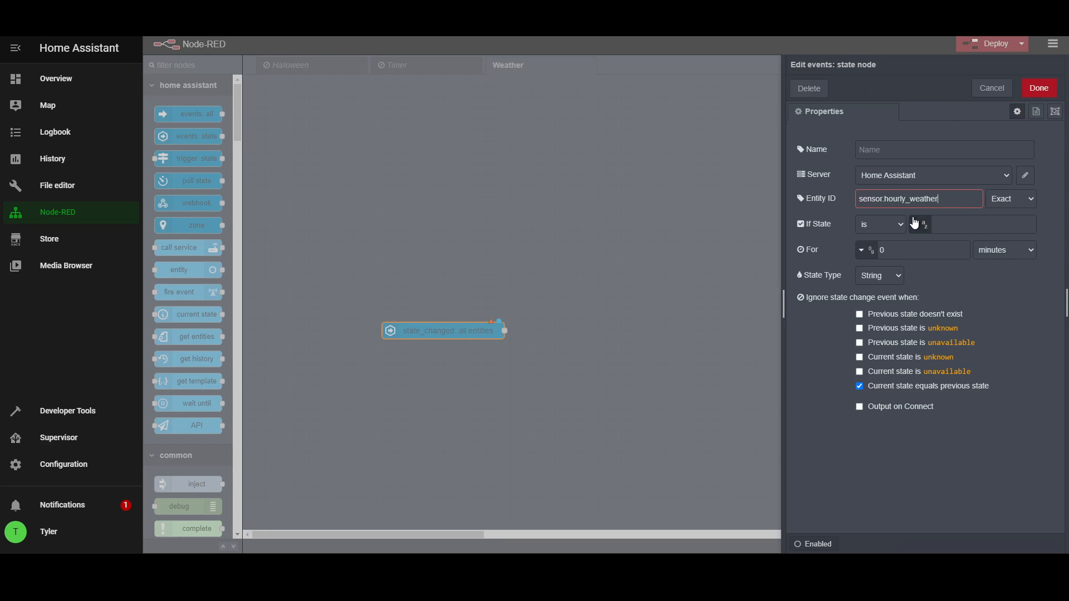
pyautogui.doubleClick(936, 202)
pyautogui.click(926, 202)
pyautogui.click(1039, 88)
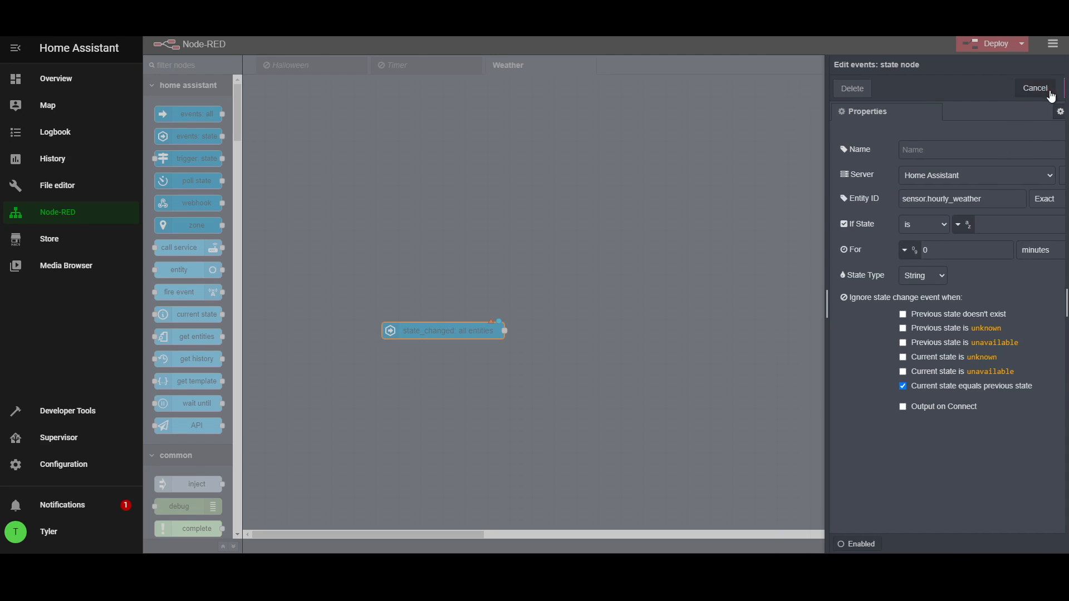
# Check the If State condition in the hourly weather state node, leaving its value empty
pyautogui.doubleClick(496, 329)
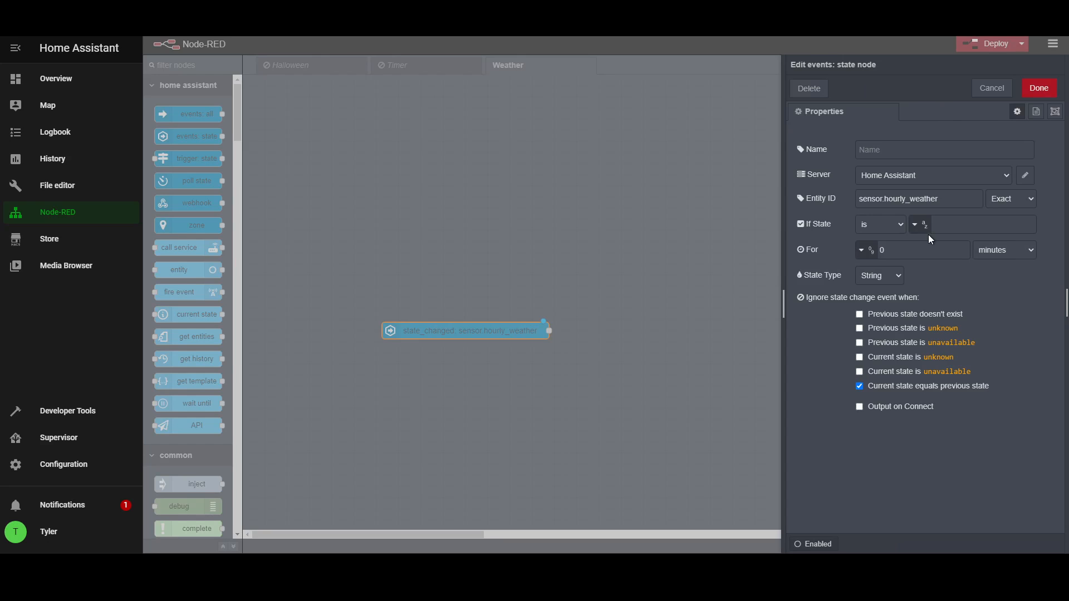
pyautogui.click(962, 225)
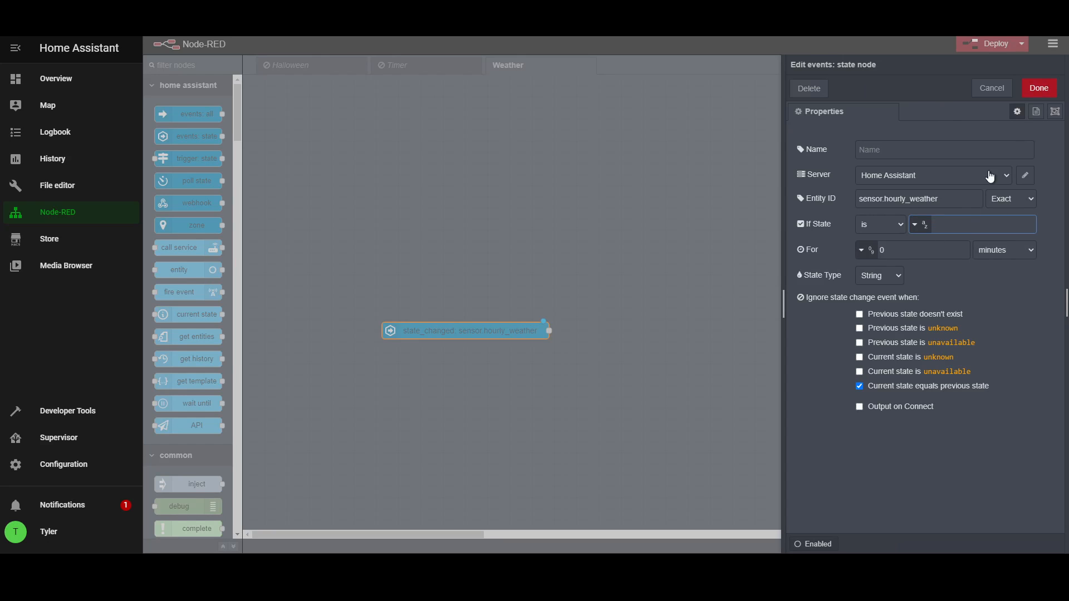
pyautogui.click(1039, 87)
# Shift the hourly weather state node slightly left and add a function switch node to its right
pyautogui.moveTo(421, 338); pyautogui.dragTo(393, 338)
pyautogui.click(185, 65)
pyautogui.write('switc')
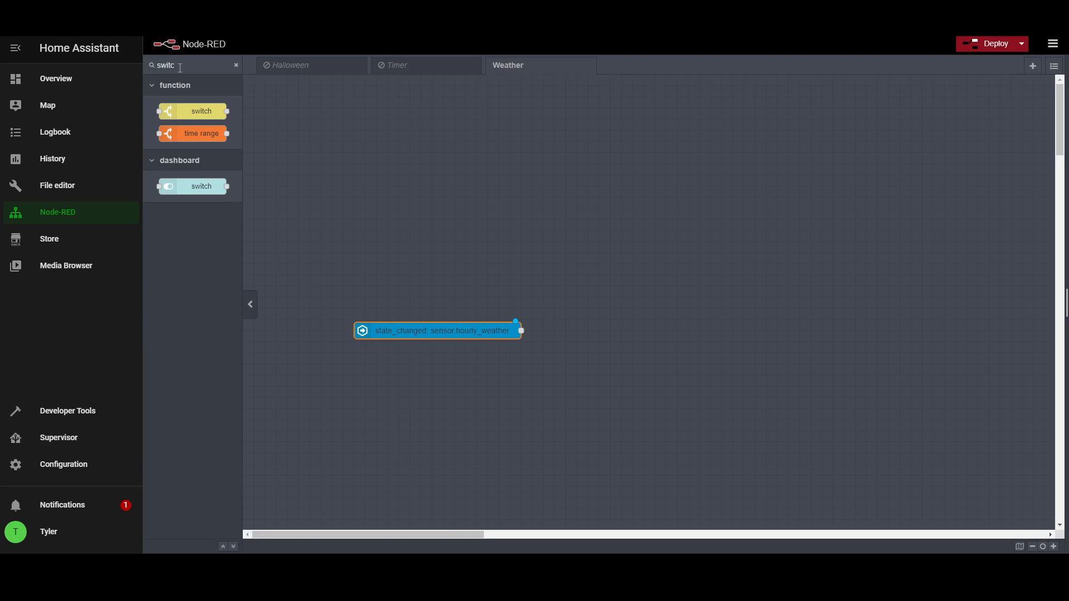
pyautogui.moveTo(169, 109); pyautogui.dragTo(601, 326)
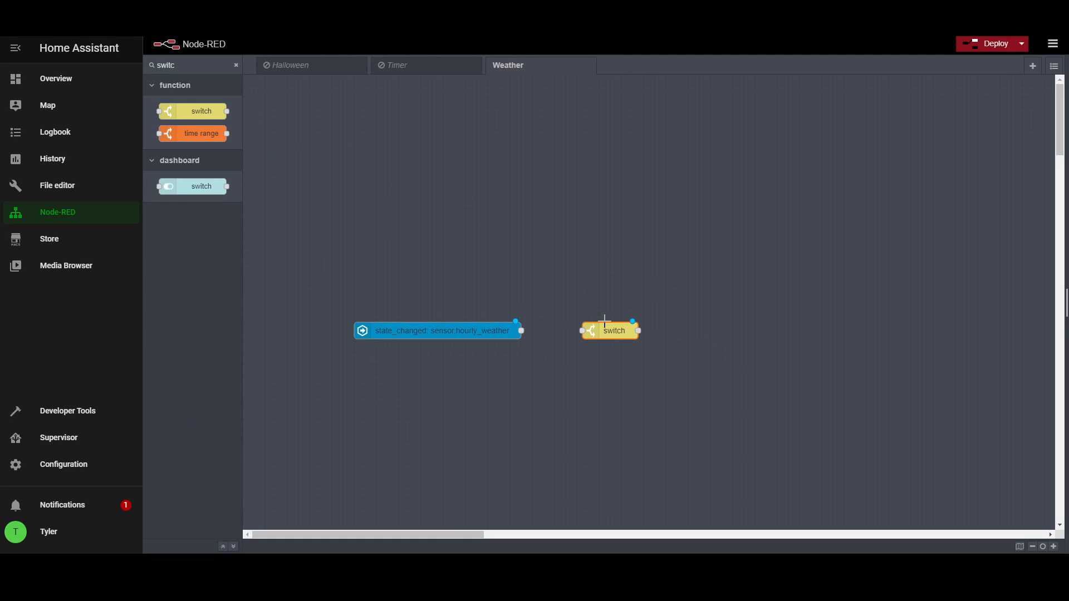
# Copy snowy from the condition mapping list in the Weather documentation and set it as the switch node's first == rule
pyautogui.doubleClick(607, 330)
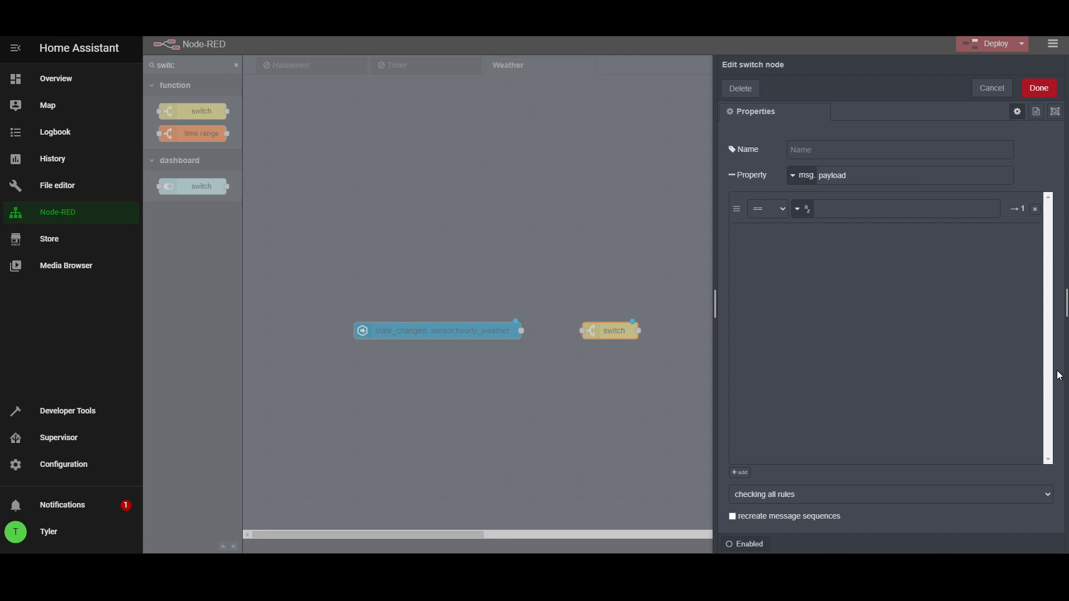
pyautogui.hotkey('alt', 'Tab')
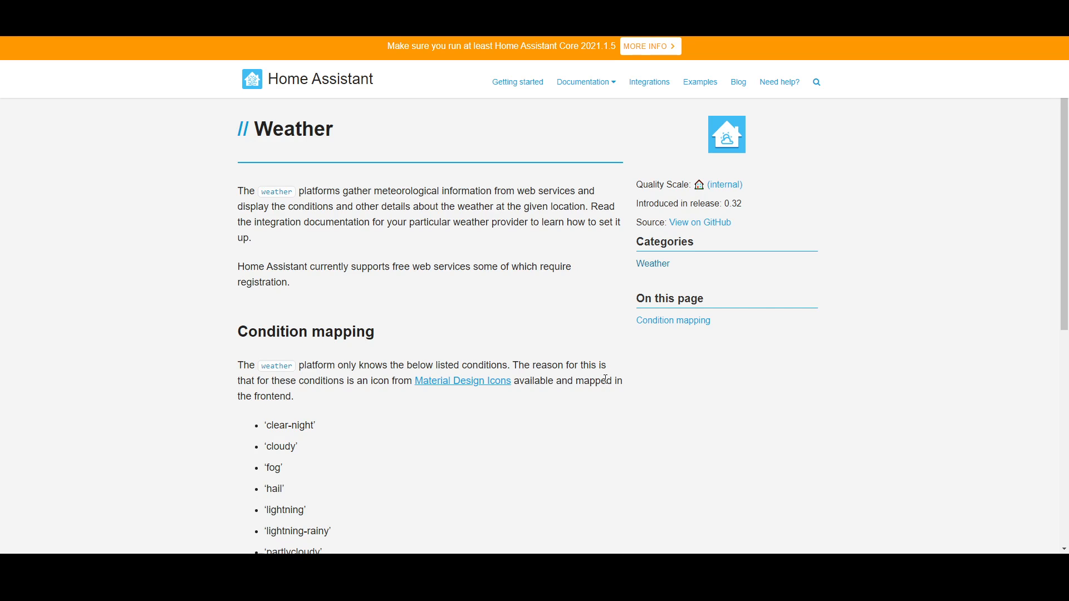
pyautogui.scroll(-4, 422, 387)
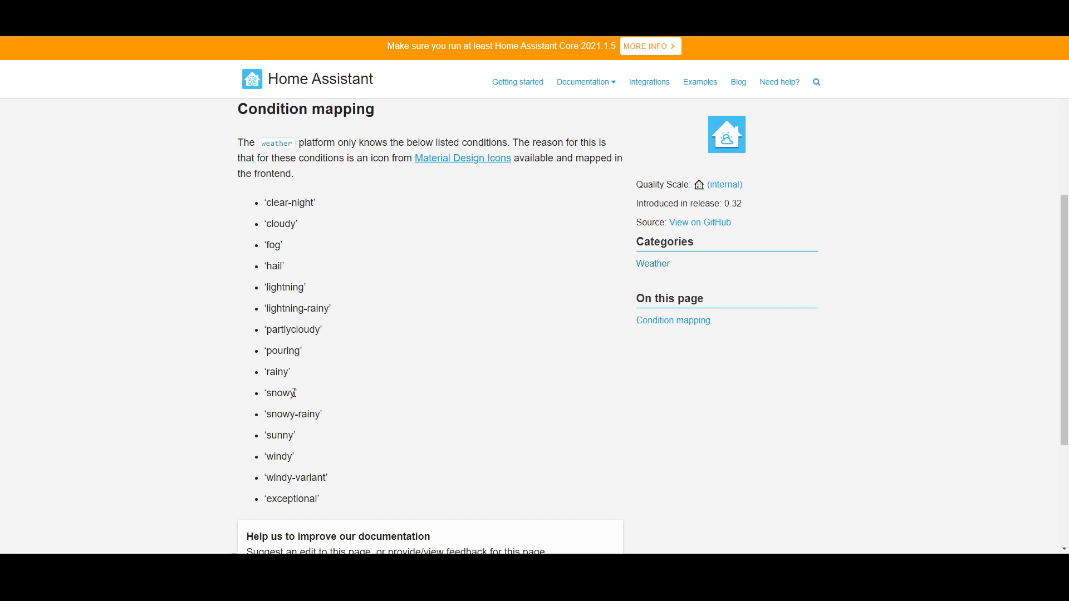
pyautogui.moveTo(295, 393); pyautogui.dragTo(268, 393)
pyautogui.hotkey('ctrl', 'c')
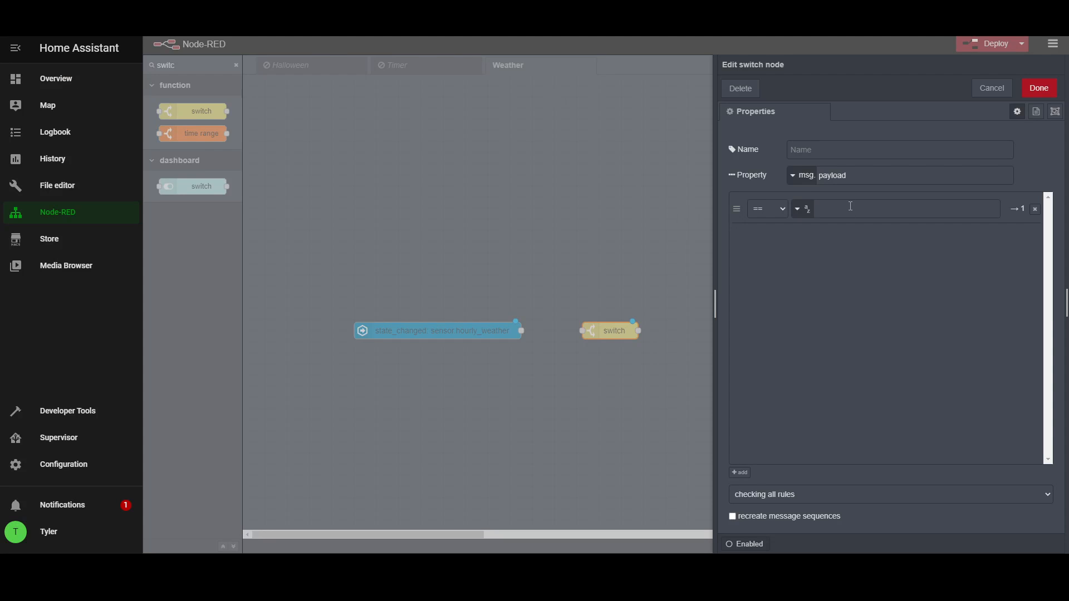
pyautogui.click(850, 206)
pyautogui.hotkey('ctrl', 'v')
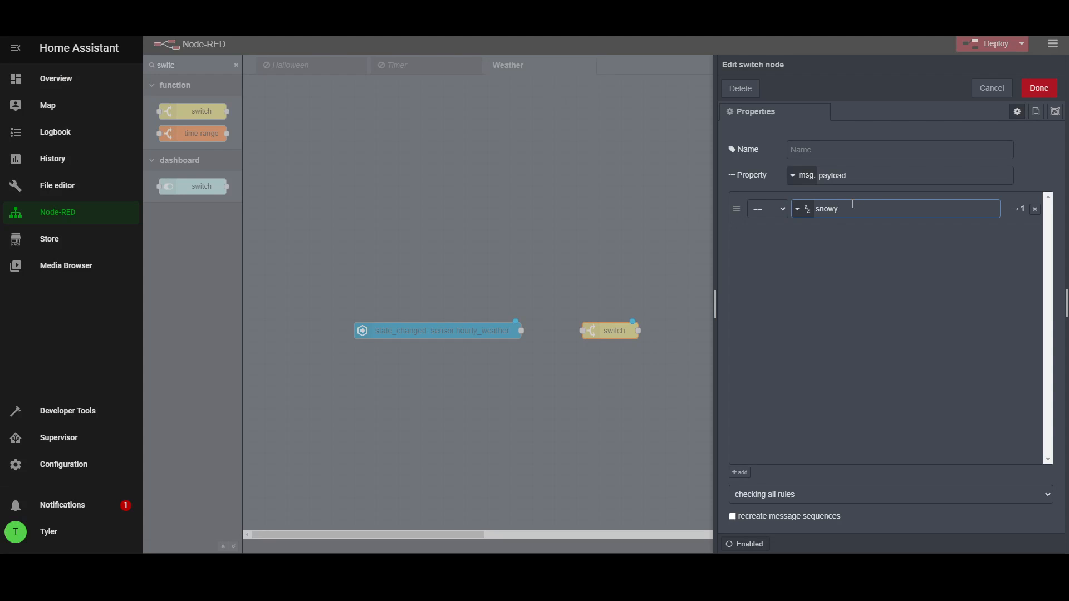
pyautogui.click(1051, 92)
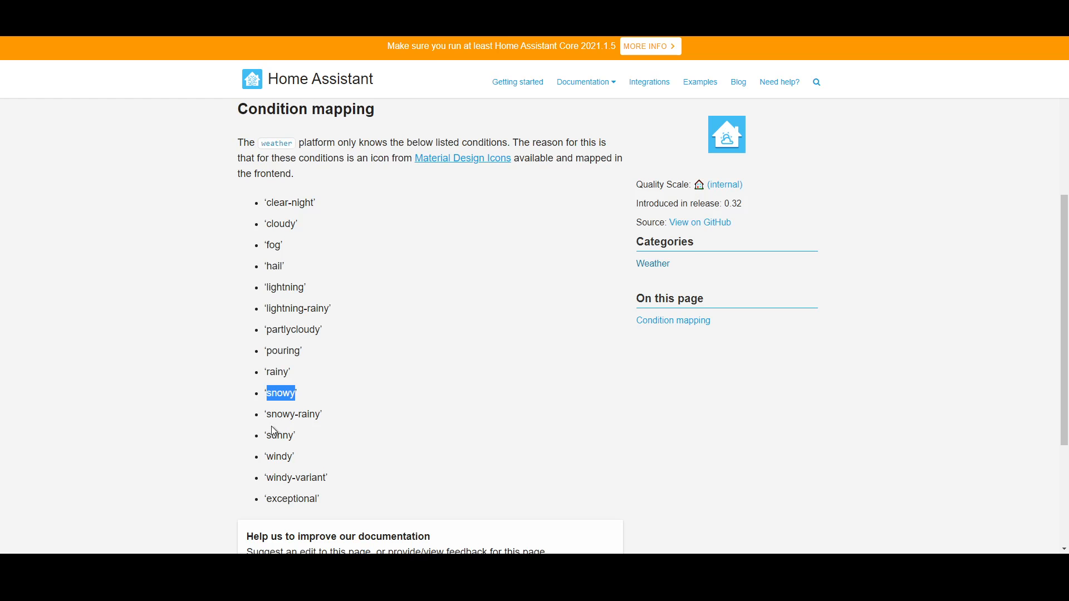
# Copy sunny from the documentation's condition list and add it as the switch node's second == rule
pyautogui.doubleClick(276, 436)
pyautogui.hotkey('ctrl', 'c')
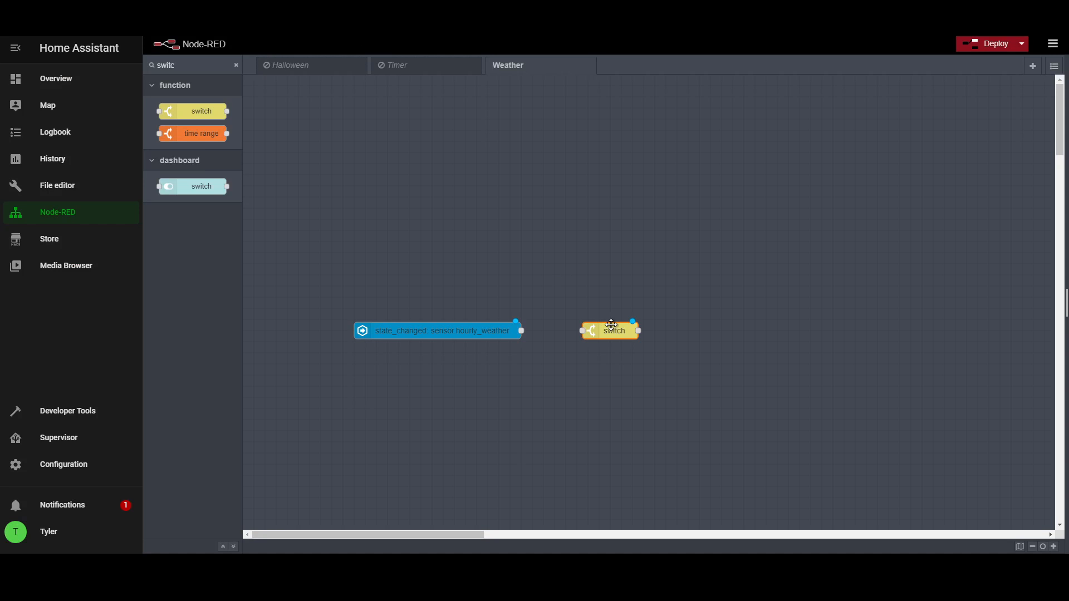
pyautogui.doubleClick(611, 329)
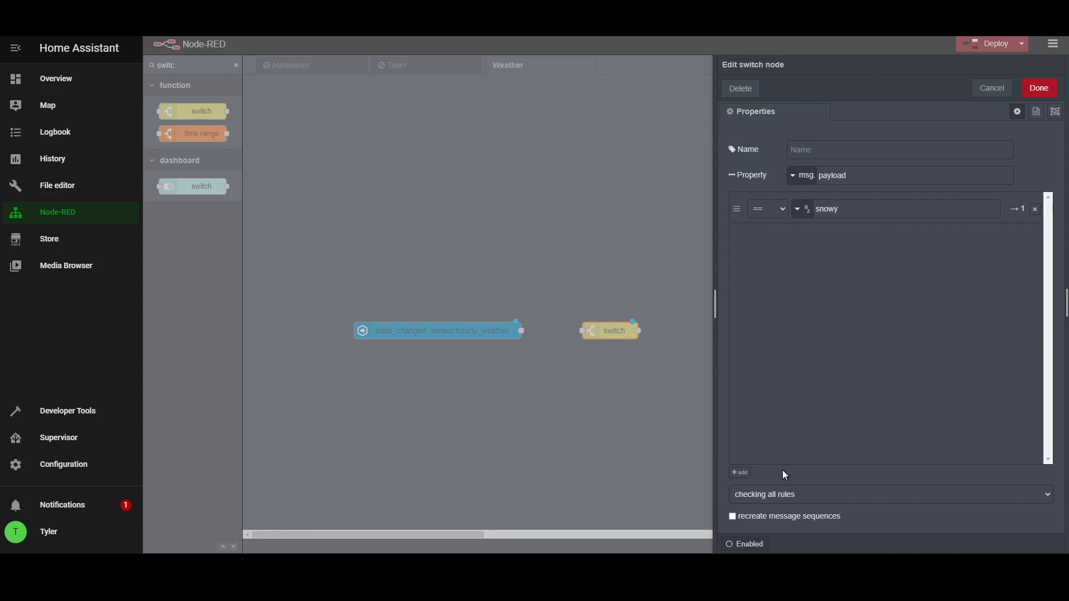
pyautogui.click(740, 472)
pyautogui.click(822, 237)
pyautogui.hotkey('ctrl', 'v')
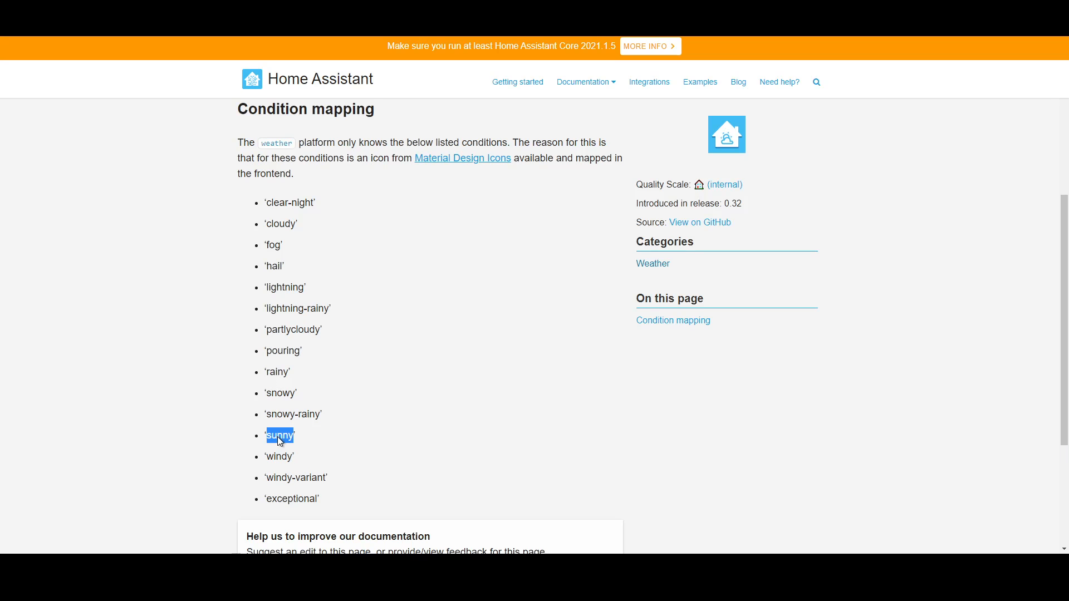
# Copy cloudy from the documentation's condition list and add it as the switch node's third == rule
pyautogui.doubleClick(282, 224)
pyautogui.hotkey('ctrl', 'c')
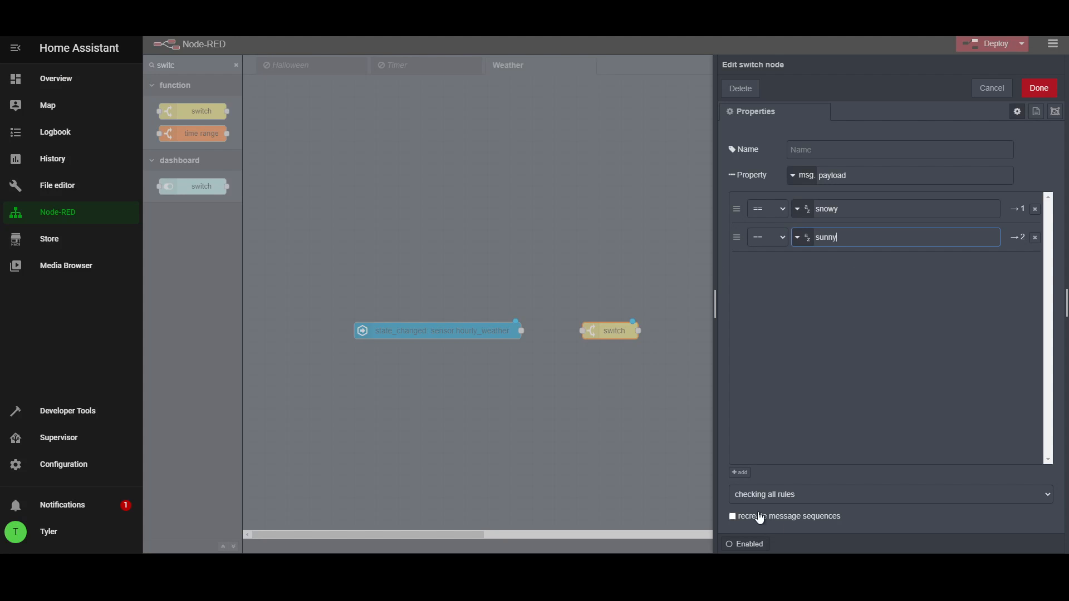
pyautogui.click(740, 473)
pyautogui.click(830, 275)
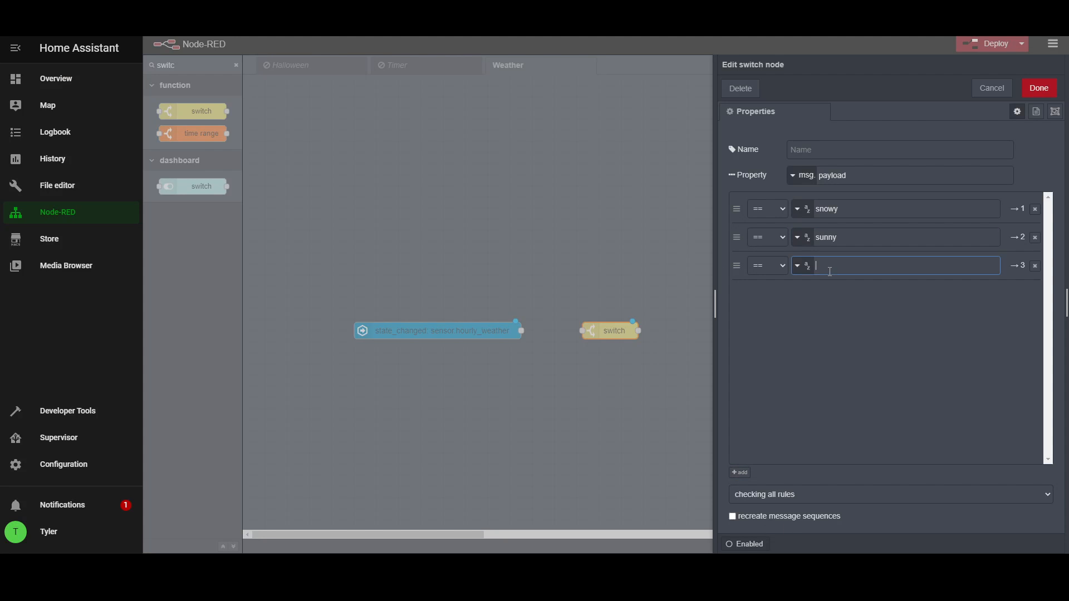
pyautogui.hotkey('ctrl', 'v')
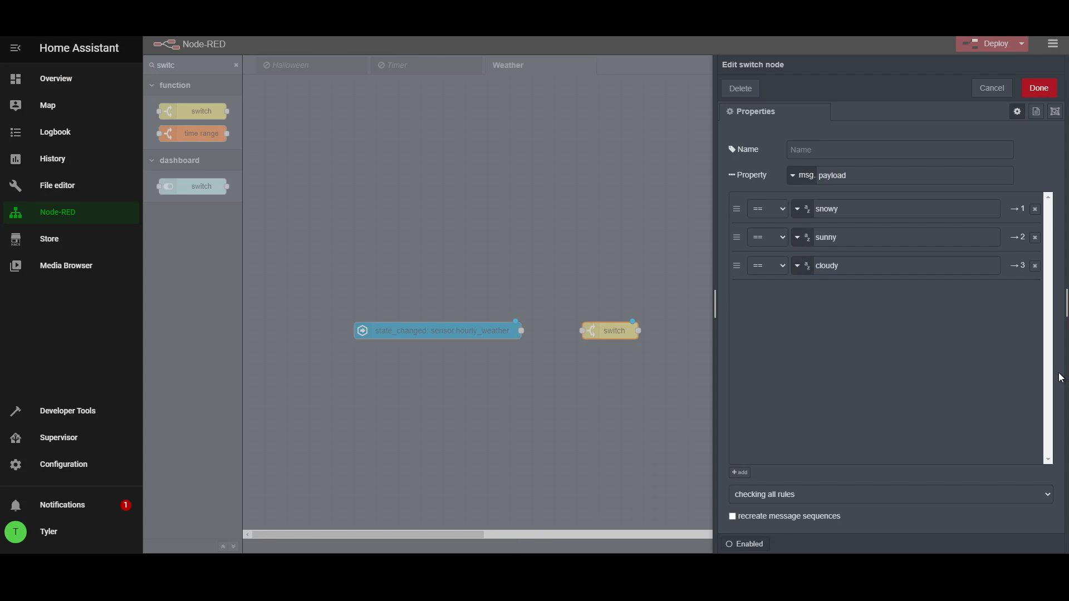
# Review the other conditions in the Weather documentation's condition mapping list
pyautogui.click(640, 496)
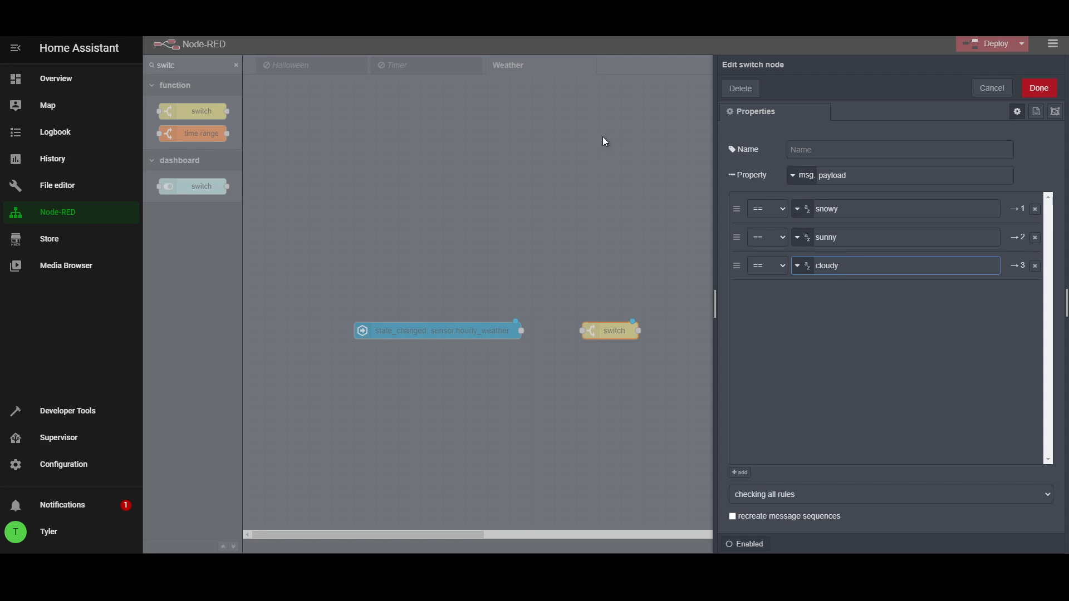
pyautogui.click(443, 13)
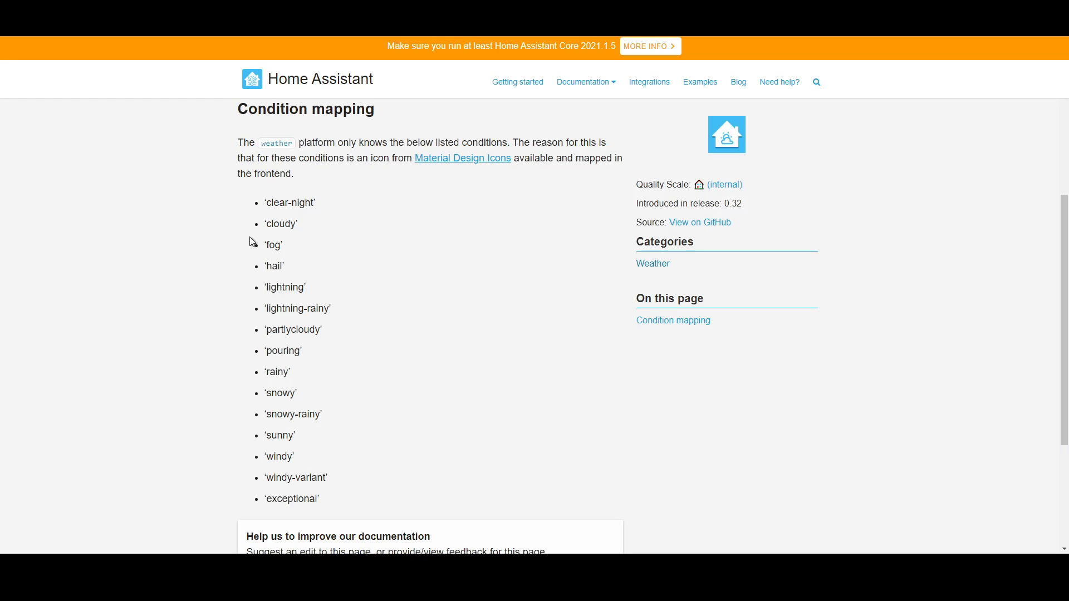
pyautogui.doubleClick(305, 288)
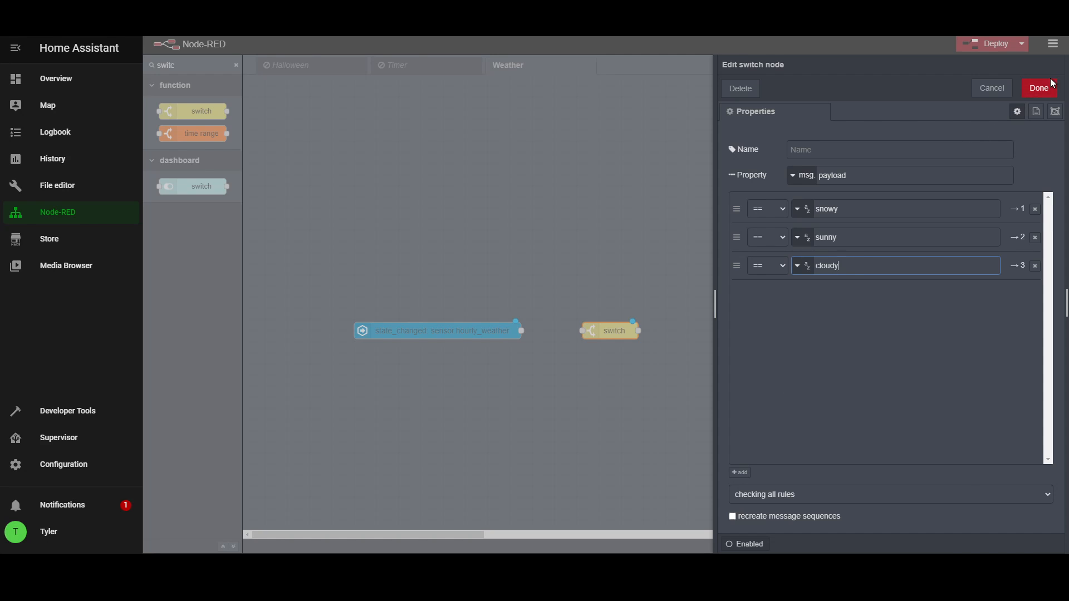
# Save the switch node, wire the hourly weather state node's output to its input, and clear the node filter
pyautogui.click(1036, 89)
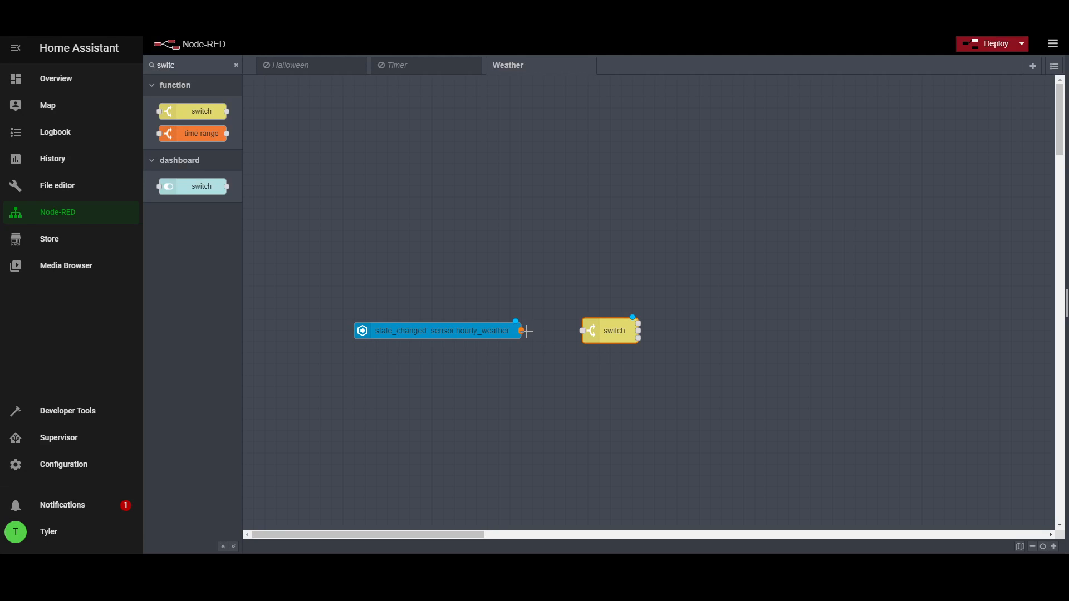
pyautogui.moveTo(522, 331); pyautogui.dragTo(582, 331)
pyautogui.click(235, 65)
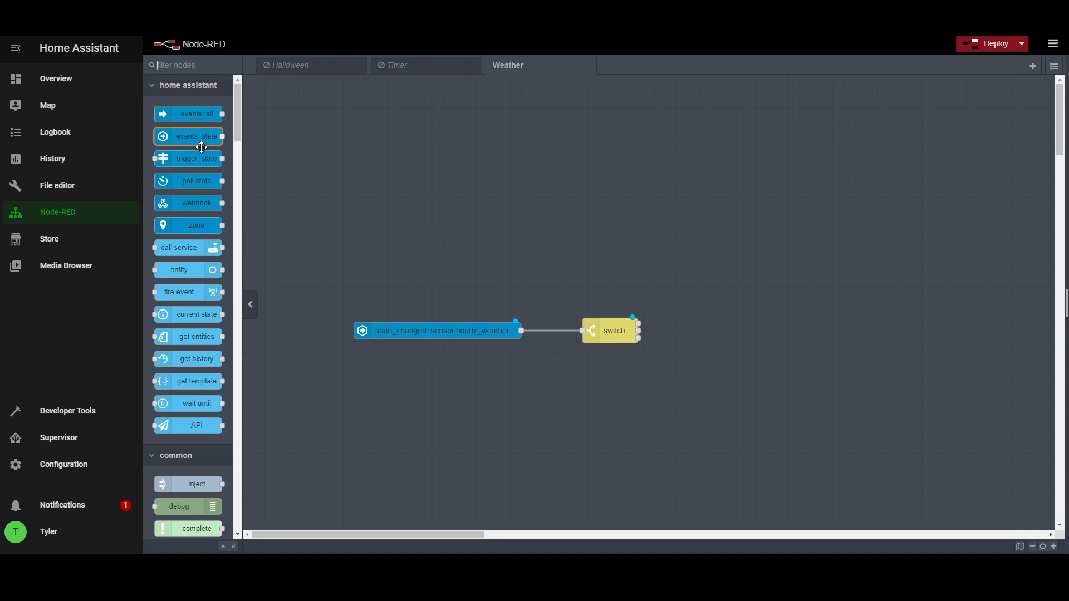
# Add a call service node to the Weather flow and set its domain to light
pyautogui.moveTo(188, 254); pyautogui.dragTo(690, 241)
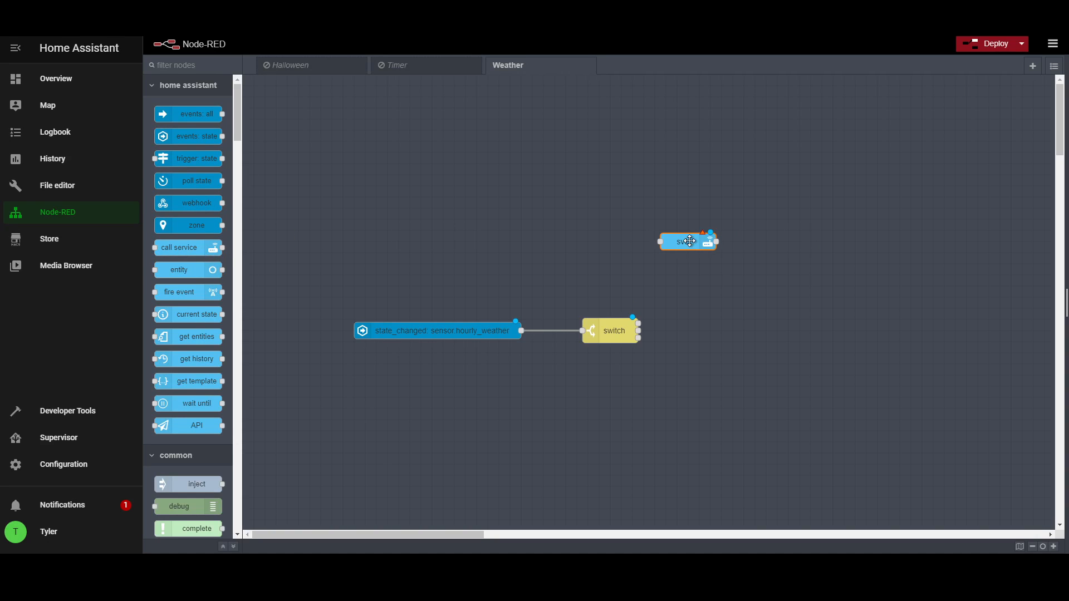
pyautogui.doubleClick(690, 240)
pyautogui.click(887, 200)
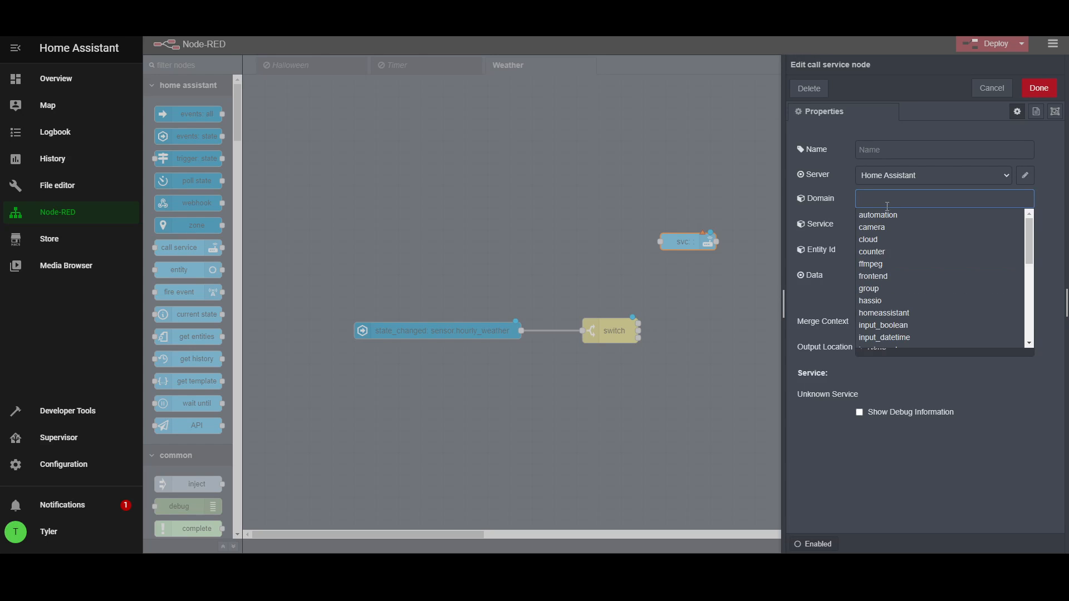
pyautogui.write('lamp')
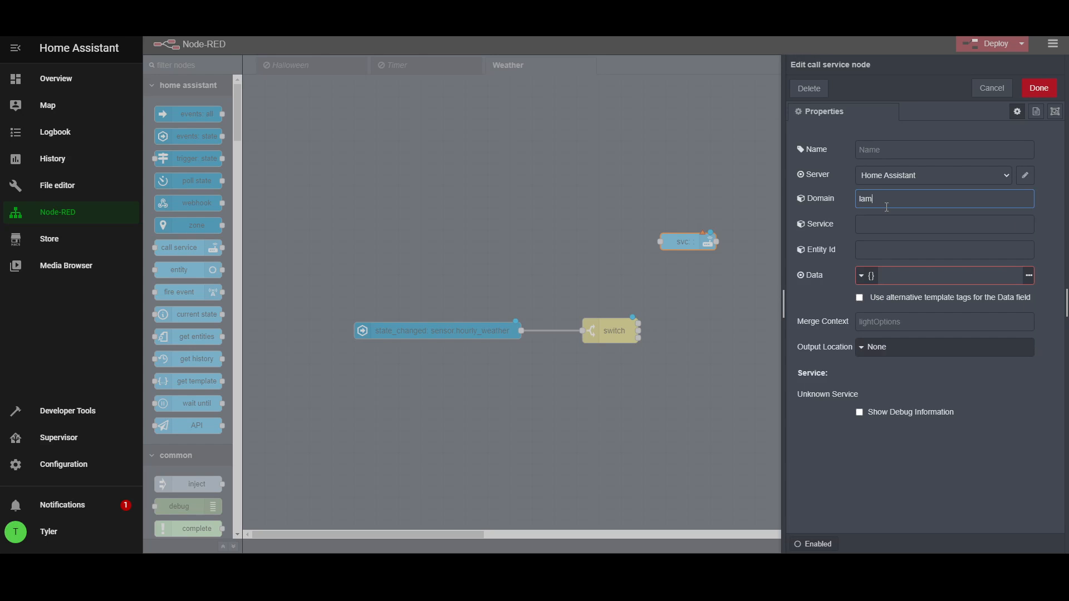
pyautogui.press('BackSpace')
pyautogui.press('BackSpace')
pyautogui.press('BackSpace')
pyautogui.press('BackSpace')
pyautogui.write('light')
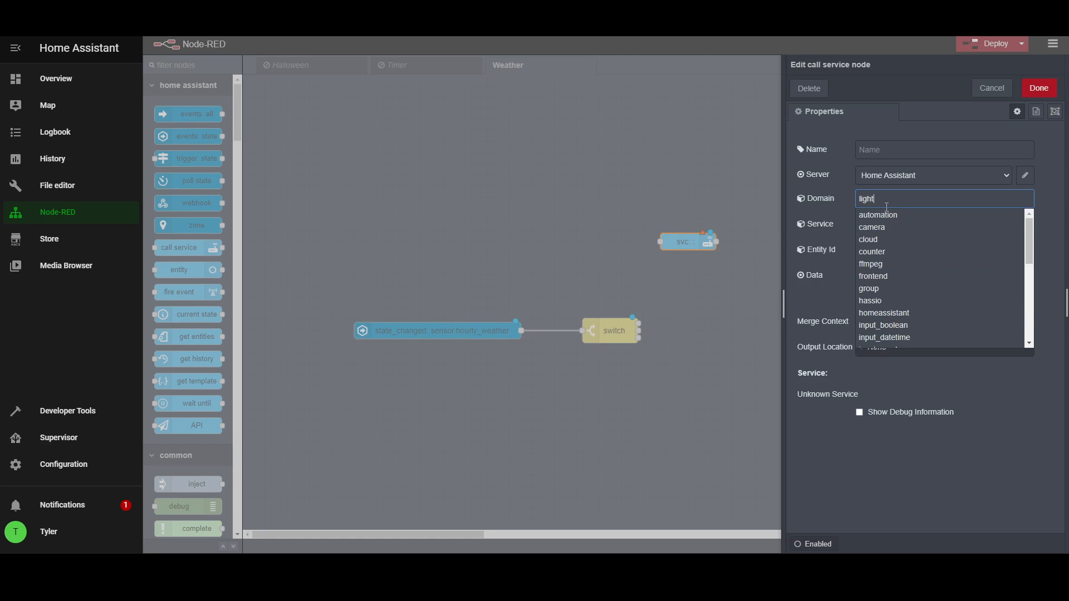
pyautogui.write('h')
pyautogui.click(884, 216)
# Set the call service node to turn_on for the lamp's light entity, save it, and wire the switch node's third output to it
pyautogui.click(878, 228)
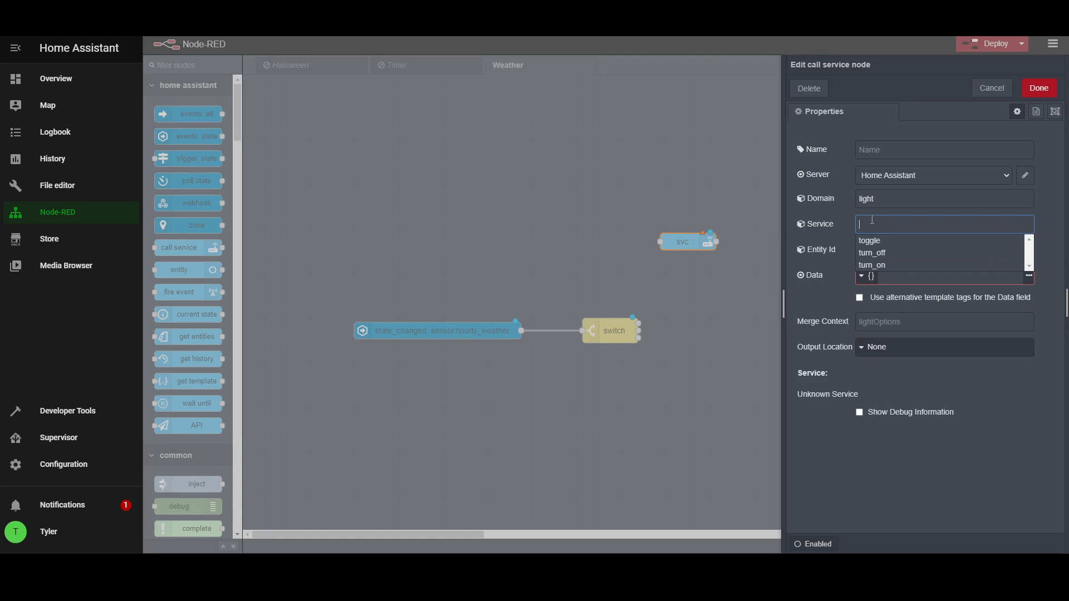
pyautogui.click(877, 268)
pyautogui.click(877, 248)
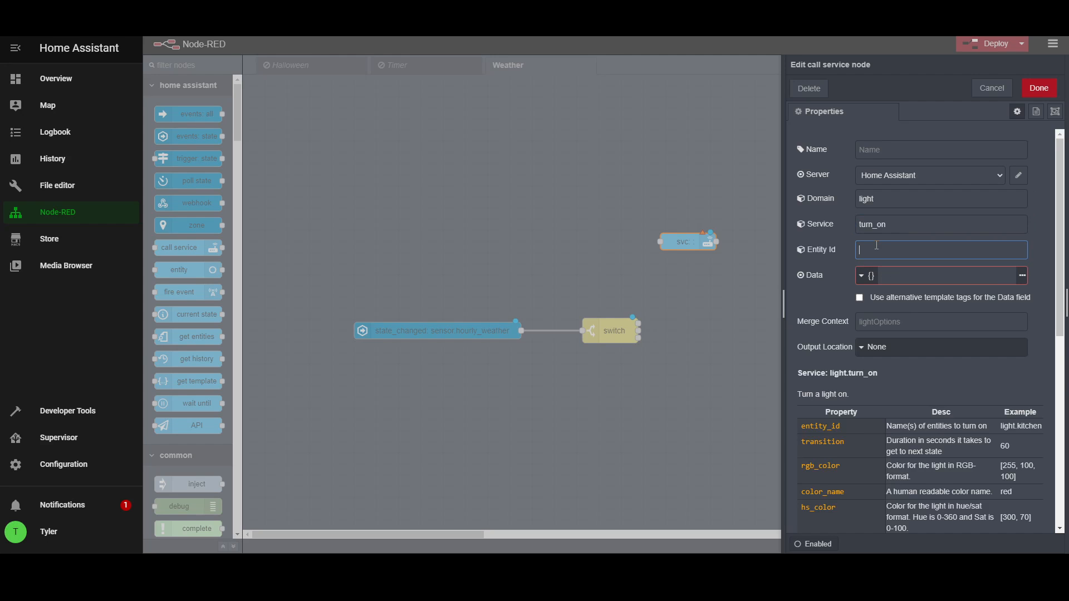
pyautogui.write('lamp')
pyautogui.click(884, 280)
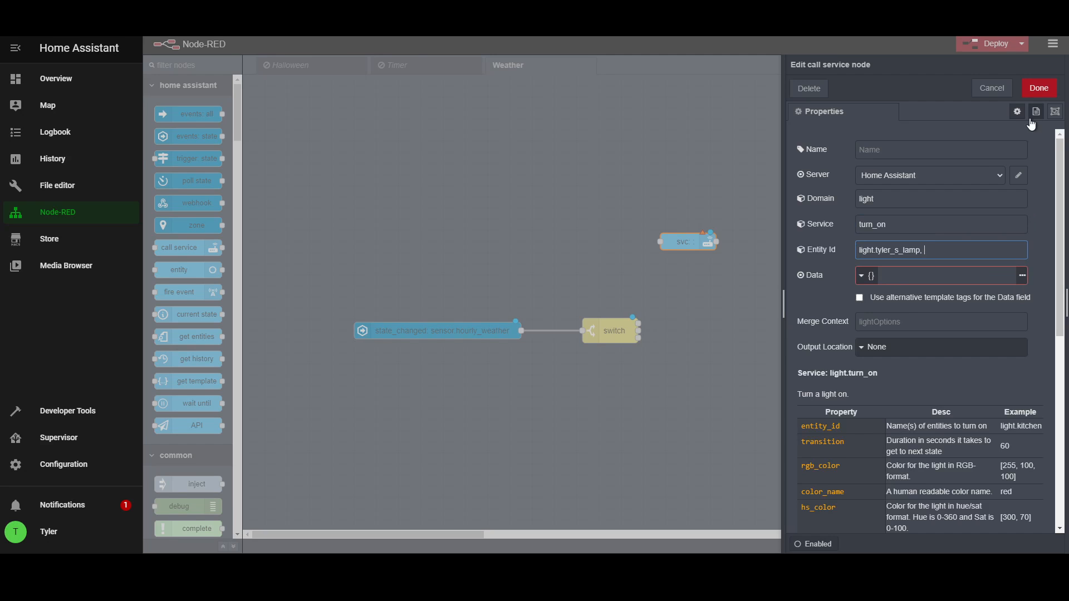
pyautogui.click(1039, 88)
pyautogui.moveTo(706, 252); pyautogui.dragTo(721, 341)
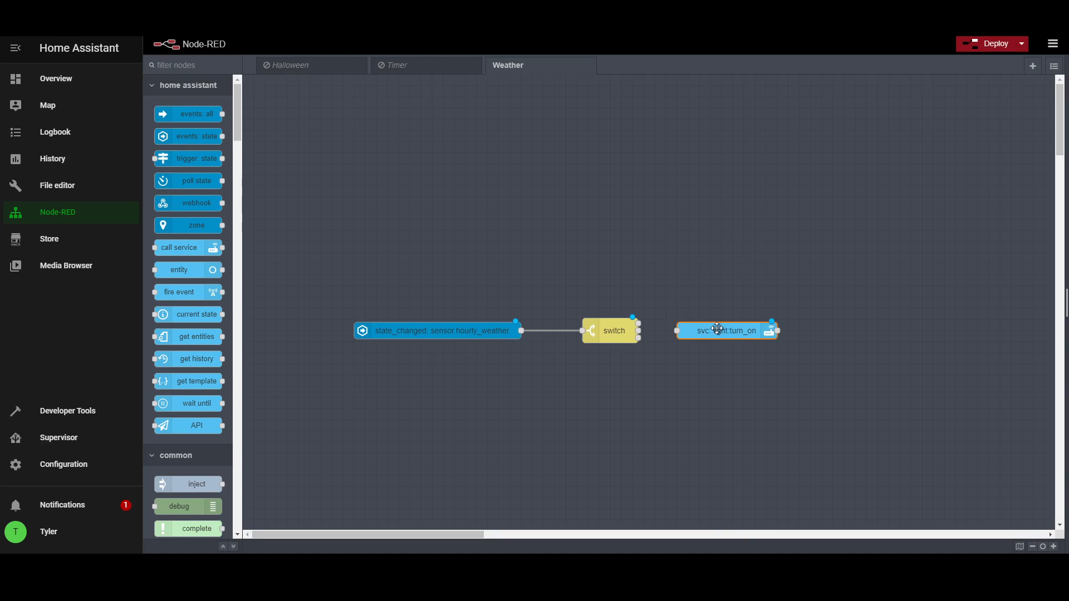
pyautogui.moveTo(637, 337); pyautogui.dragTo(677, 331)
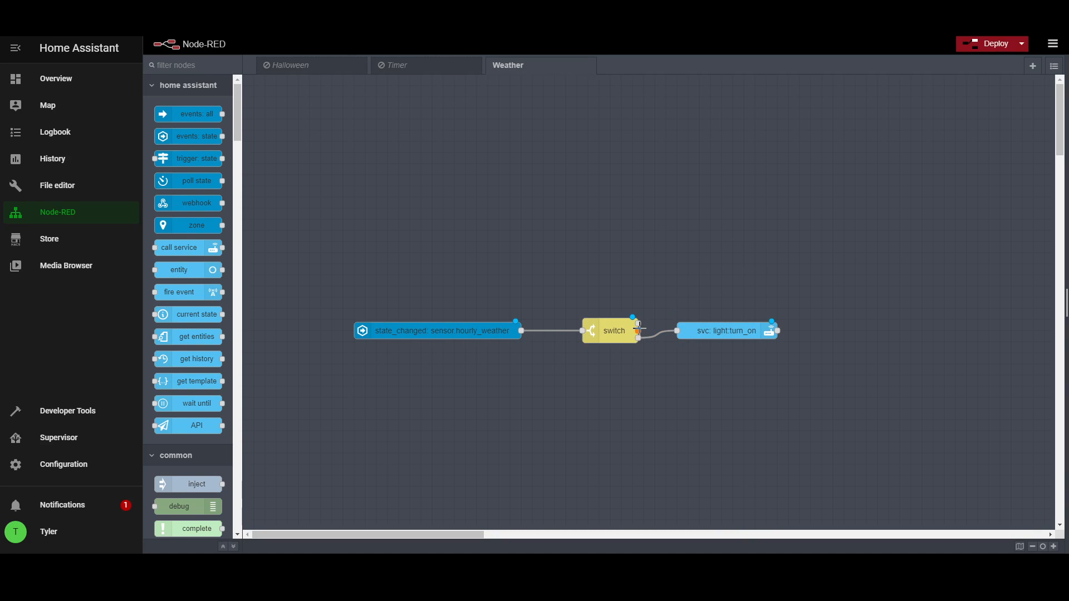
pyautogui.doubleClick(715, 332)
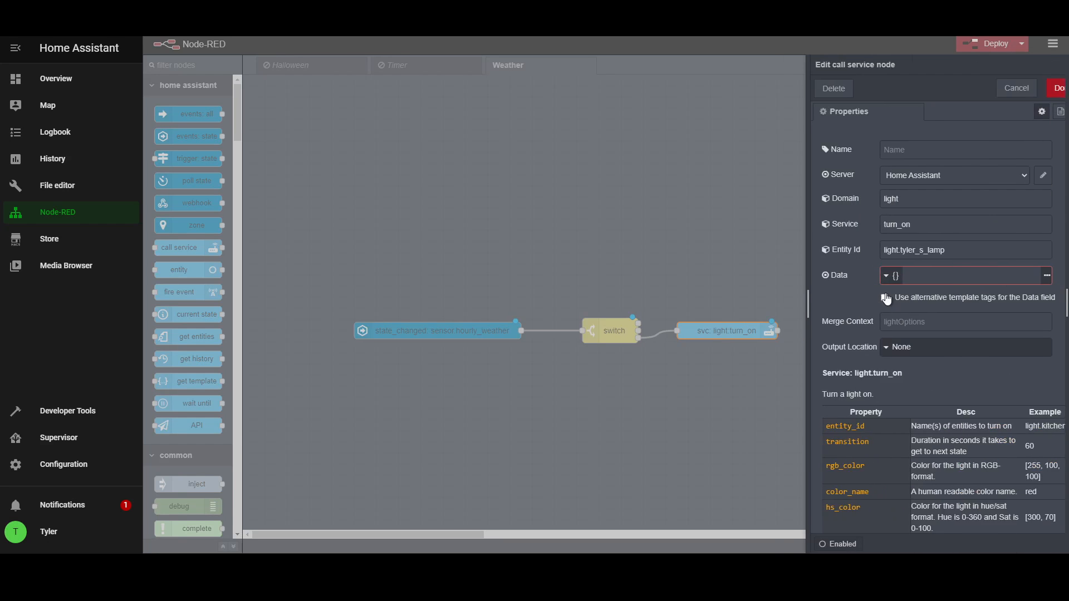
pyautogui.click(902, 224)
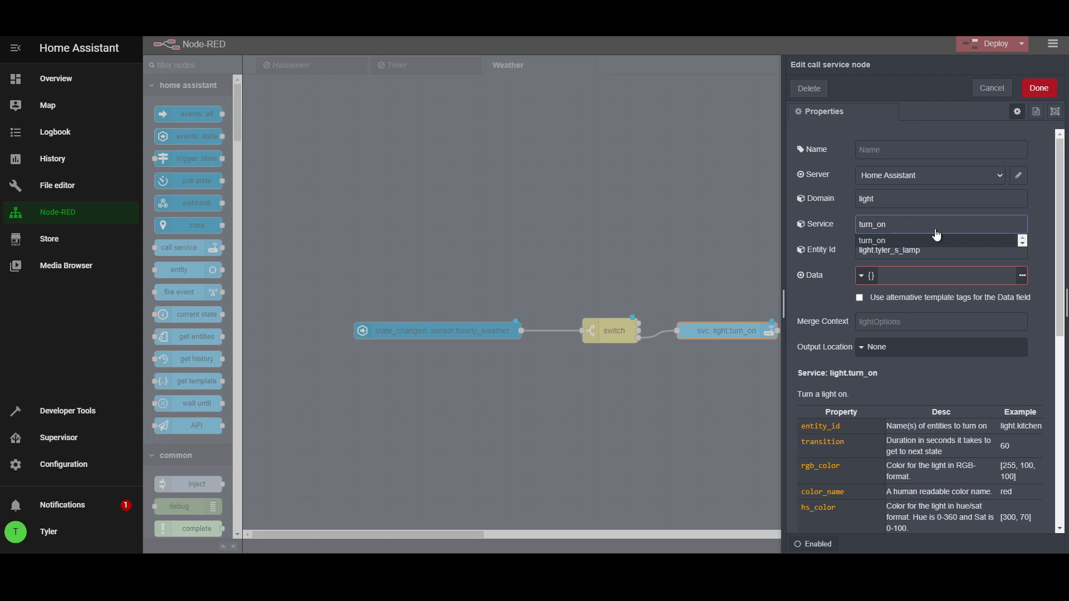
pyautogui.click(1043, 90)
# Duplicate the light turn_on node directly above the original and set the copy's service to turn_off
pyautogui.hotkey('ctrl', 'c')
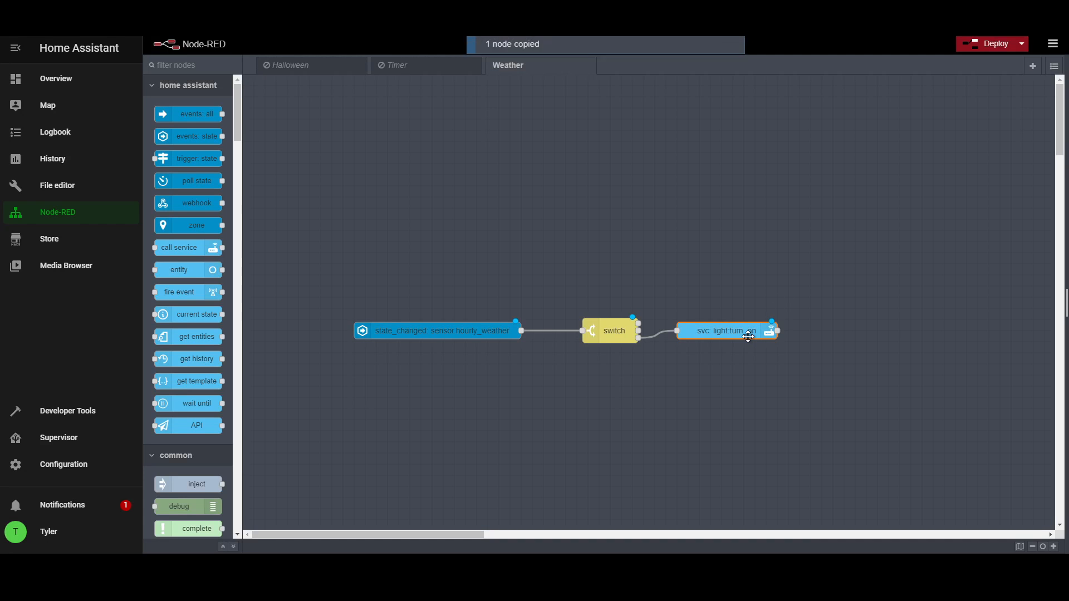
pyautogui.hotkey('ctrl', 'v')
pyautogui.click(732, 310)
pyautogui.doubleClick(725, 308)
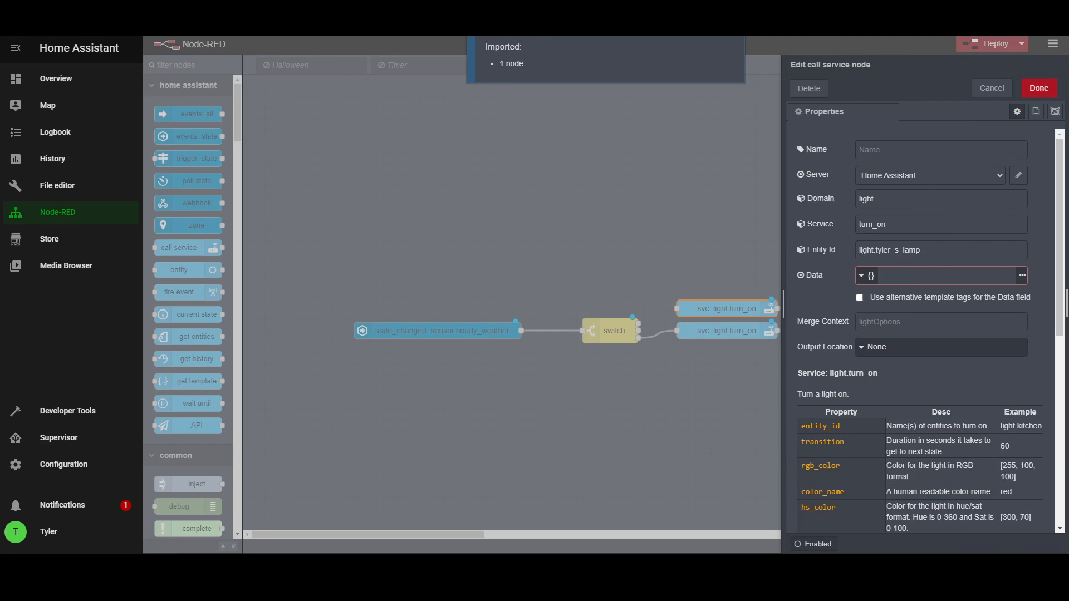
pyautogui.click(909, 227)
pyautogui.press('BackSpace')
pyautogui.write('ff')
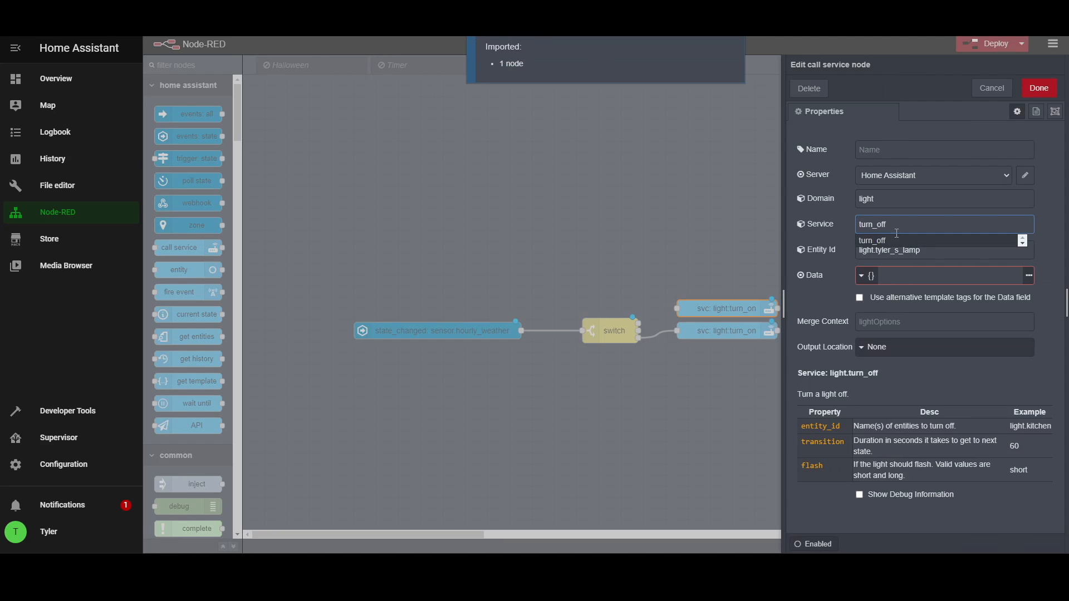
pyautogui.click(1054, 89)
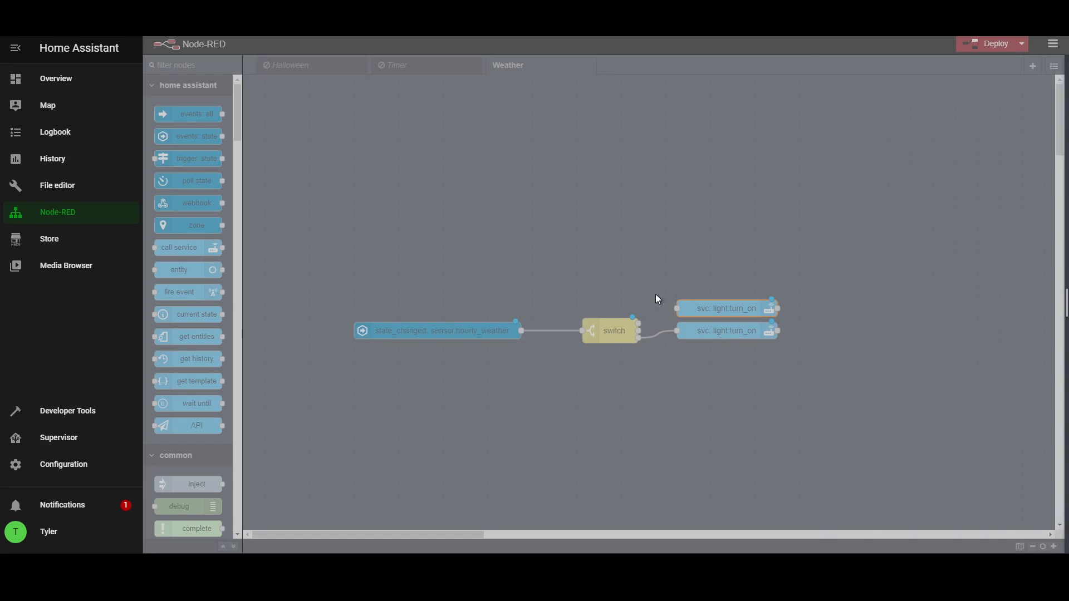
# Wire the switch node's first and second outputs to the turn_off node and deploy the flow
pyautogui.moveTo(639, 323); pyautogui.dragTo(677, 308)
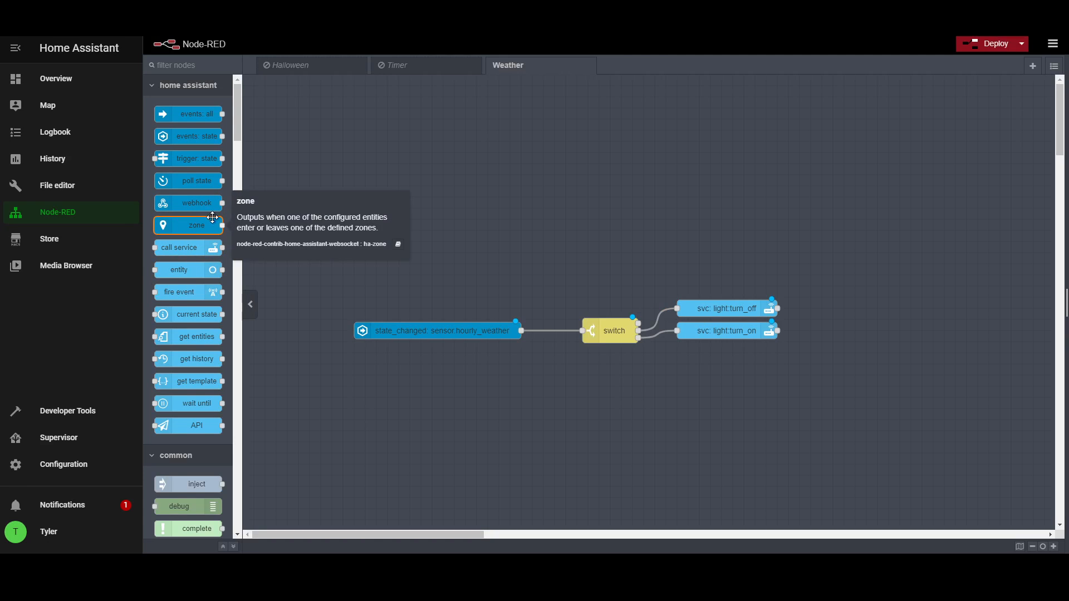
pyautogui.moveTo(638, 324); pyautogui.dragTo(676, 309)
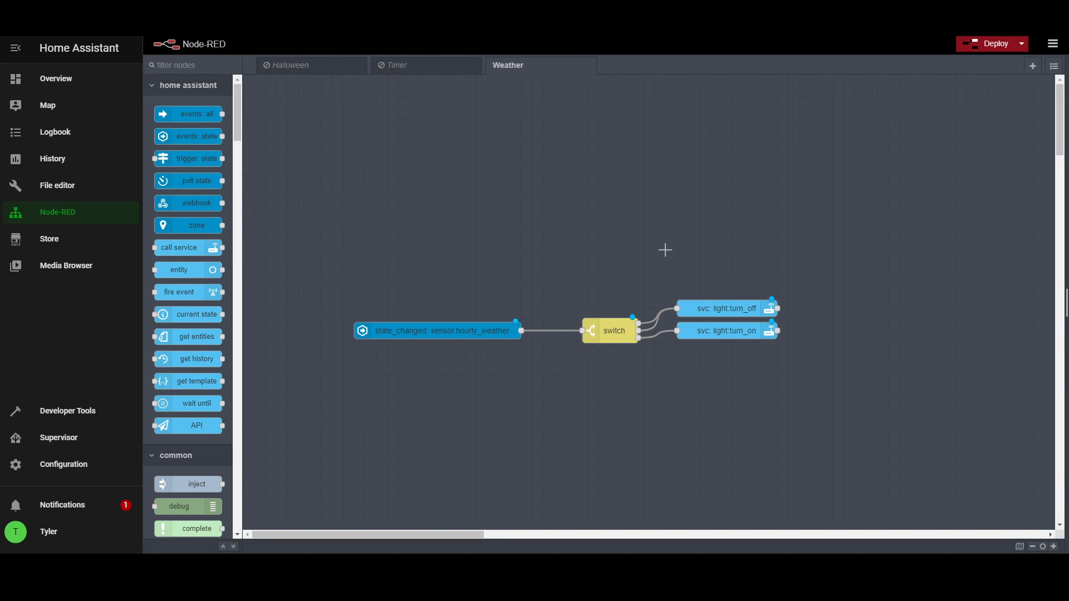
pyautogui.click(989, 43)
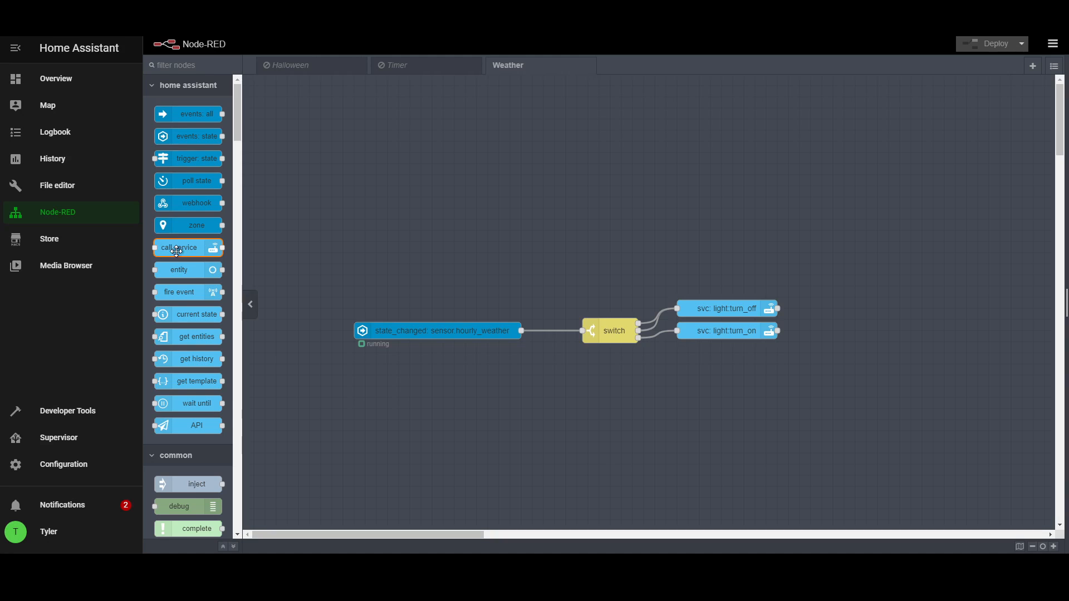
# Add a stoptimer node after the turn_off node and wire the turn_off node's output to it
pyautogui.click(178, 65)
pyautogui.write('s')
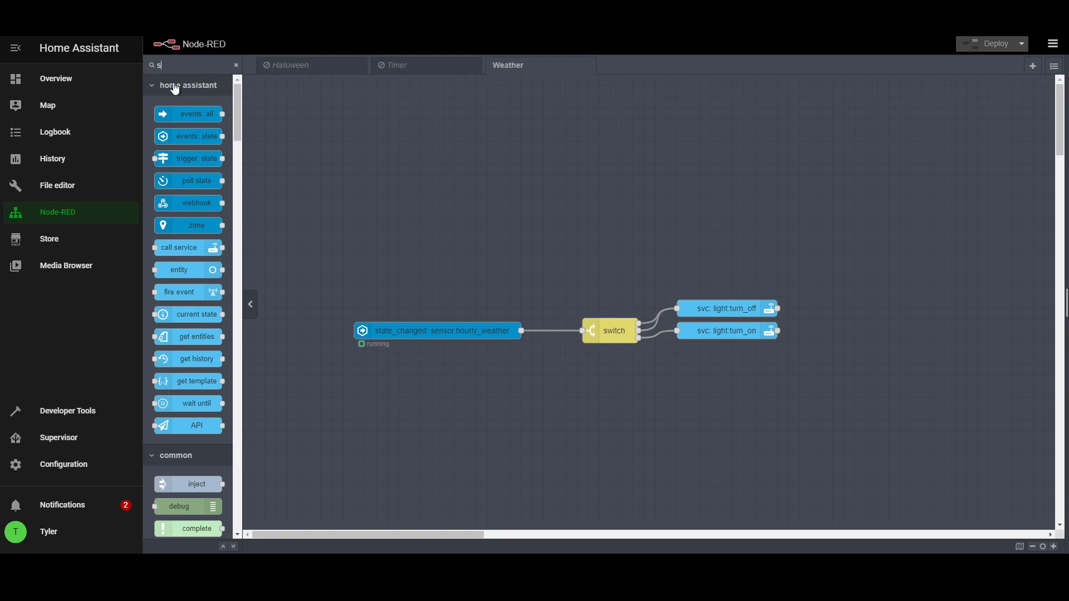
pyautogui.write('top')
pyautogui.moveTo(194, 112); pyautogui.dragTo(860, 309)
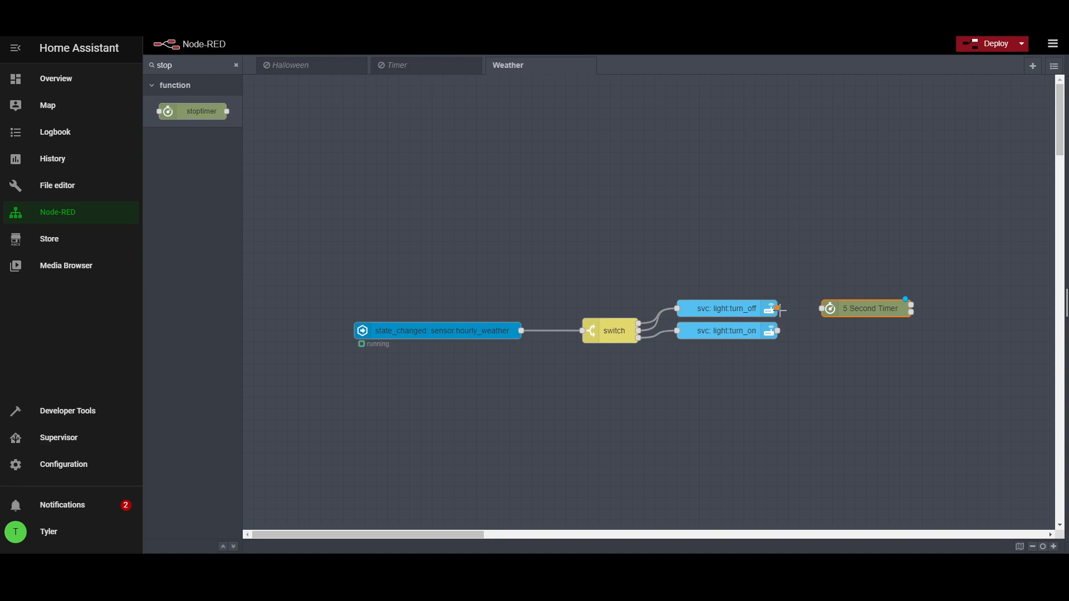
pyautogui.moveTo(780, 309); pyautogui.dragTo(827, 309)
# Place a copy of the light turn_on node after the 5 Second Timer and wire the timer's first output to it
pyautogui.click(727, 330)
pyautogui.hotkey('ctrl', 'c')
pyautogui.hotkey('ctrl', 'v')
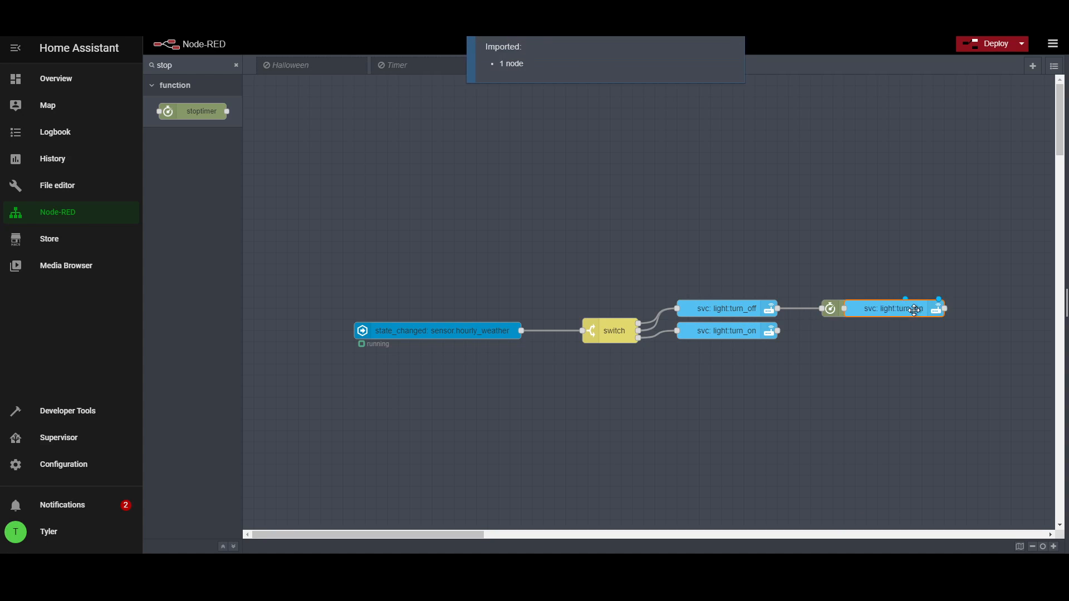
pyautogui.click(988, 310)
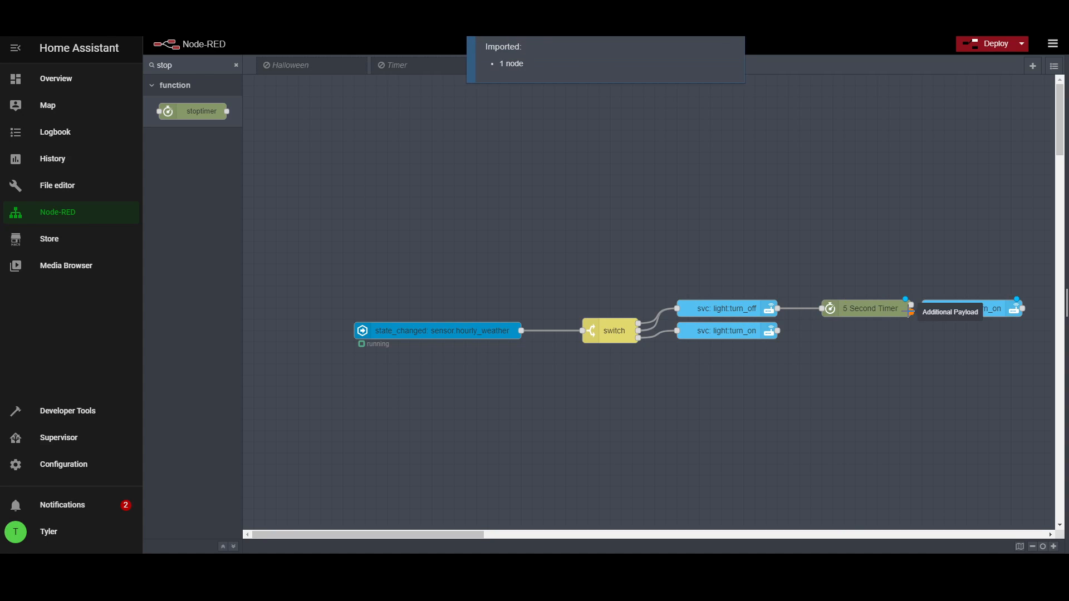
pyautogui.moveTo(911, 305); pyautogui.dragTo(924, 309)
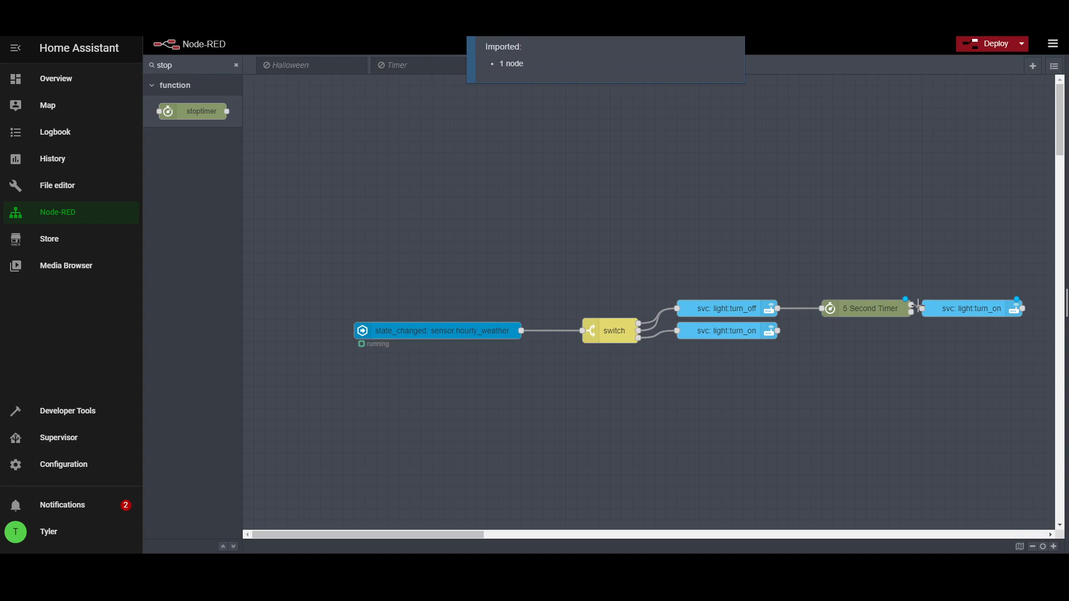
# Place a copy of the 5 Second Timer below the new turn_on node and wire that node's output to it
pyautogui.click(868, 308)
pyautogui.hotkey('ctrl', 'c')
pyautogui.hotkey('ctrl', 'v')
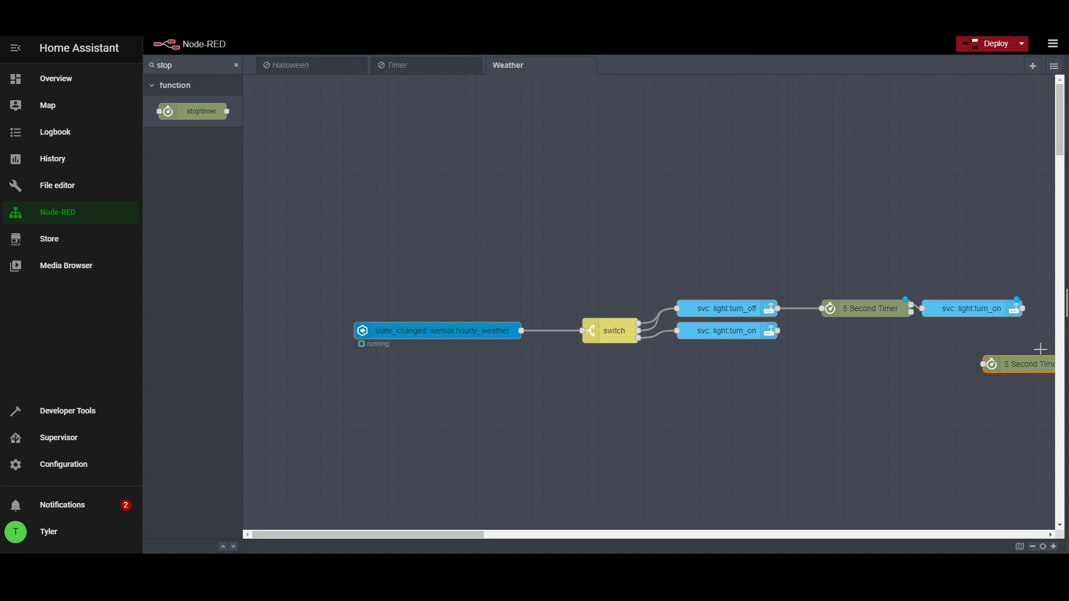
pyautogui.click(1041, 349)
pyautogui.moveTo(1023, 309); pyautogui.dragTo(970, 365)
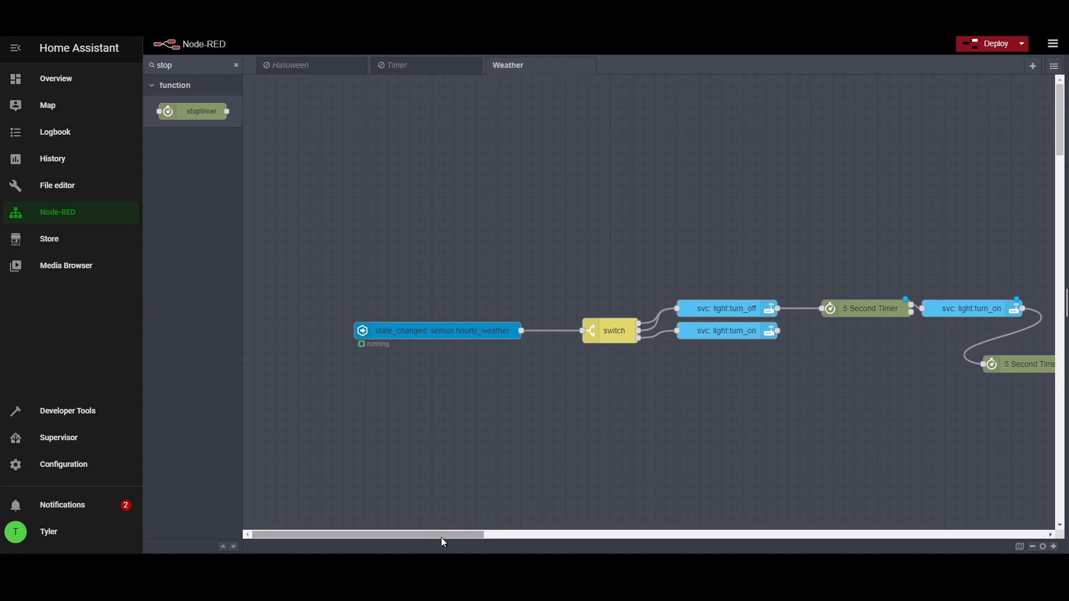
# Clear the node filter, add a current state node below the second timer, and wire that timer's output to it
pyautogui.moveTo(432, 533); pyautogui.dragTo(463, 520)
pyautogui.click(239, 66)
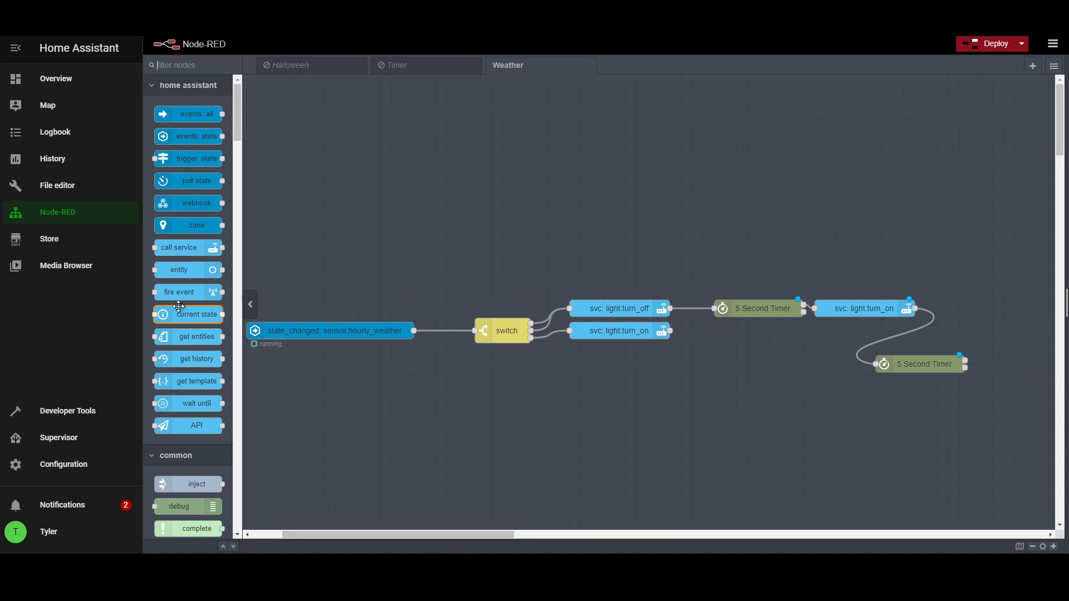
pyautogui.moveTo(178, 314); pyautogui.dragTo(632, 397)
pyautogui.moveTo(781, 411); pyautogui.dragTo(963, 415)
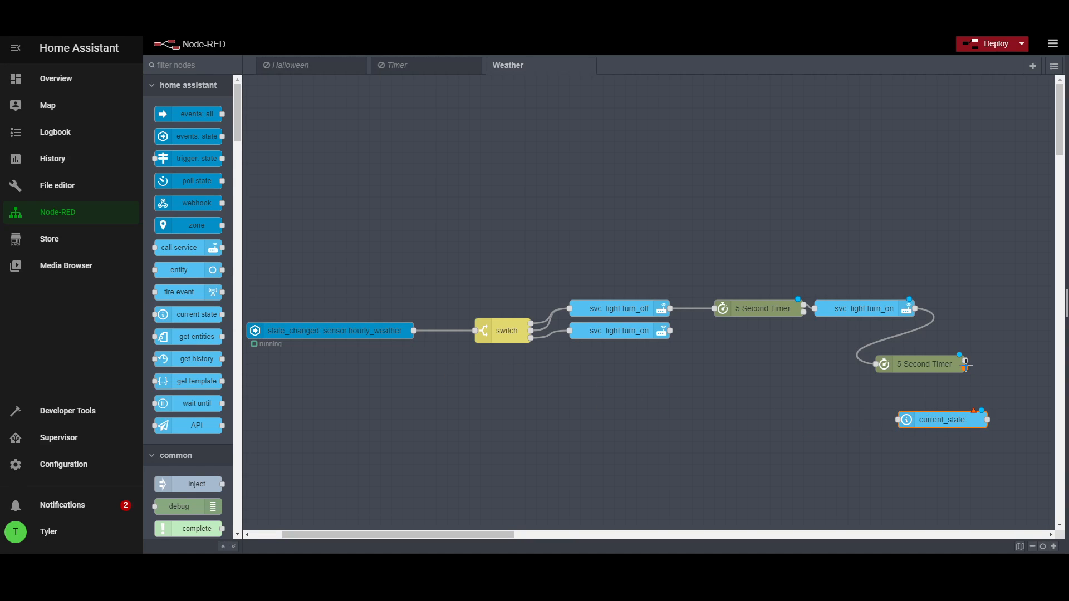
pyautogui.moveTo(966, 367); pyautogui.dragTo(899, 421)
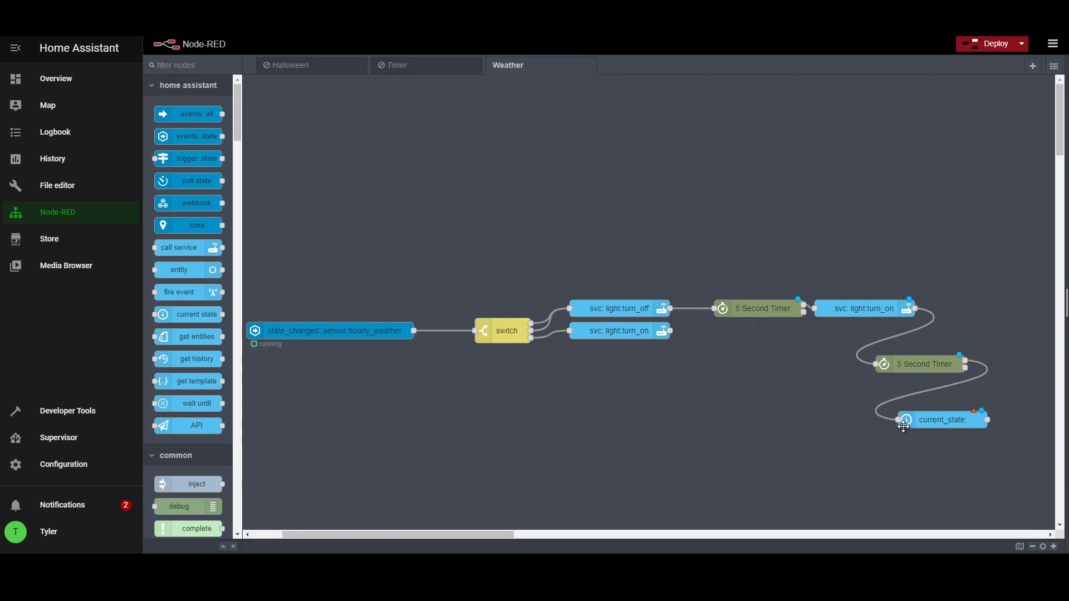
# Set the current state node's entity ID to sensor.hourly_weather and save the node
pyautogui.doubleClick(933, 420)
pyautogui.click(874, 196)
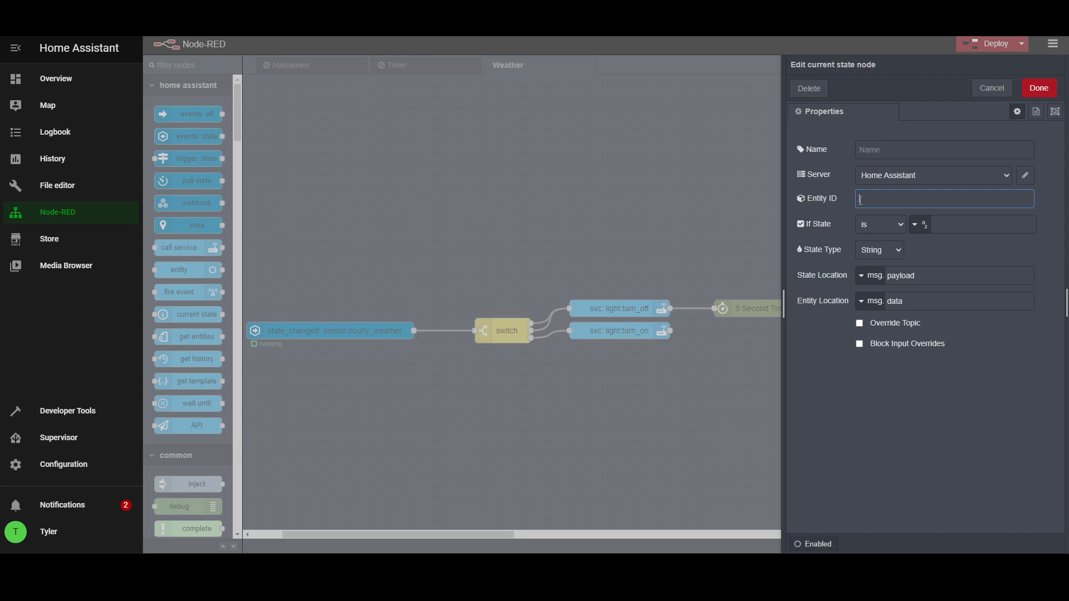
pyautogui.write('hour')
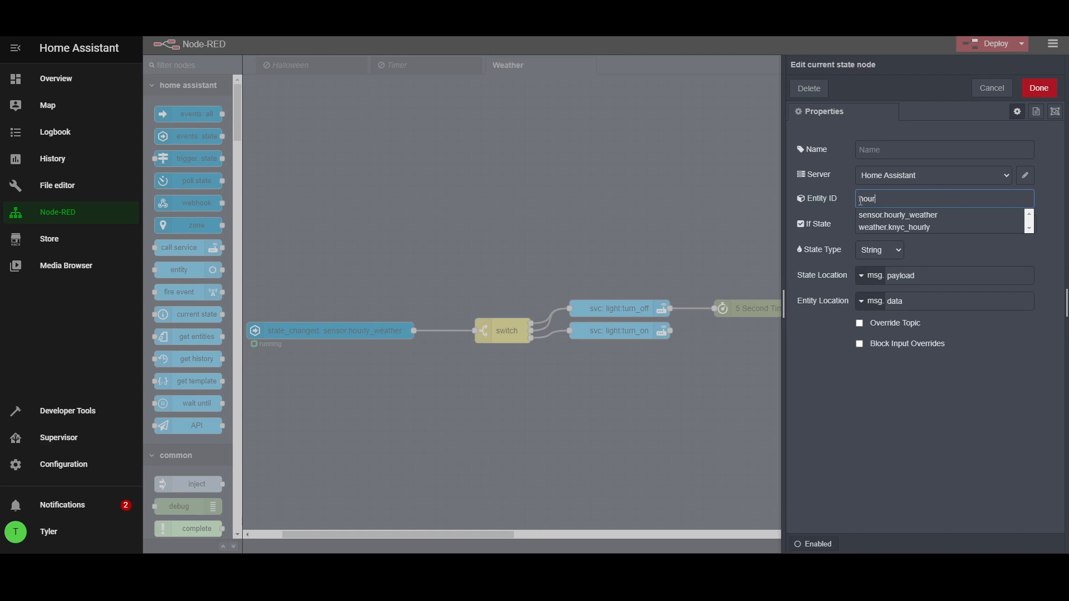
pyautogui.click(872, 218)
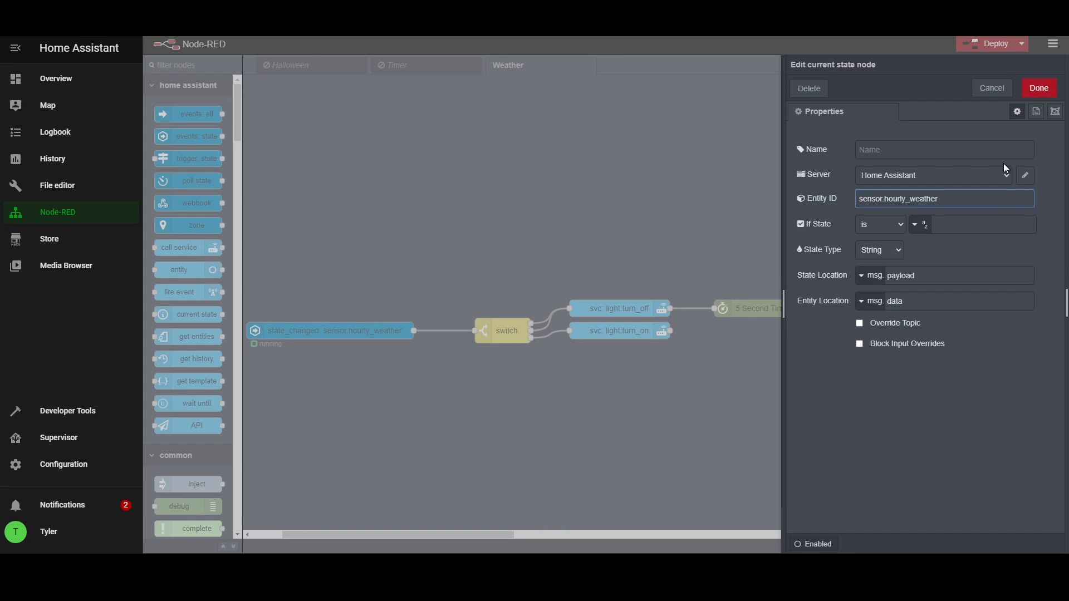
pyautogui.click(1054, 91)
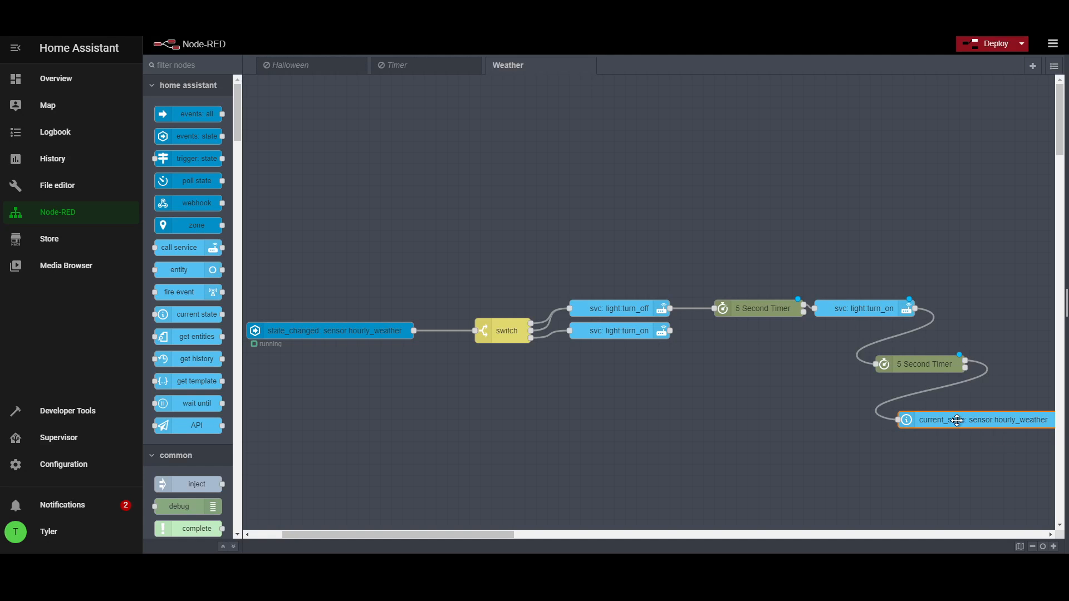
# Move the current state node closer to the switch node and wire its output back to the switch node's input
pyautogui.moveTo(958, 421); pyautogui.dragTo(891, 414)
pyautogui.moveTo(993, 408); pyautogui.dragTo(490, 334)
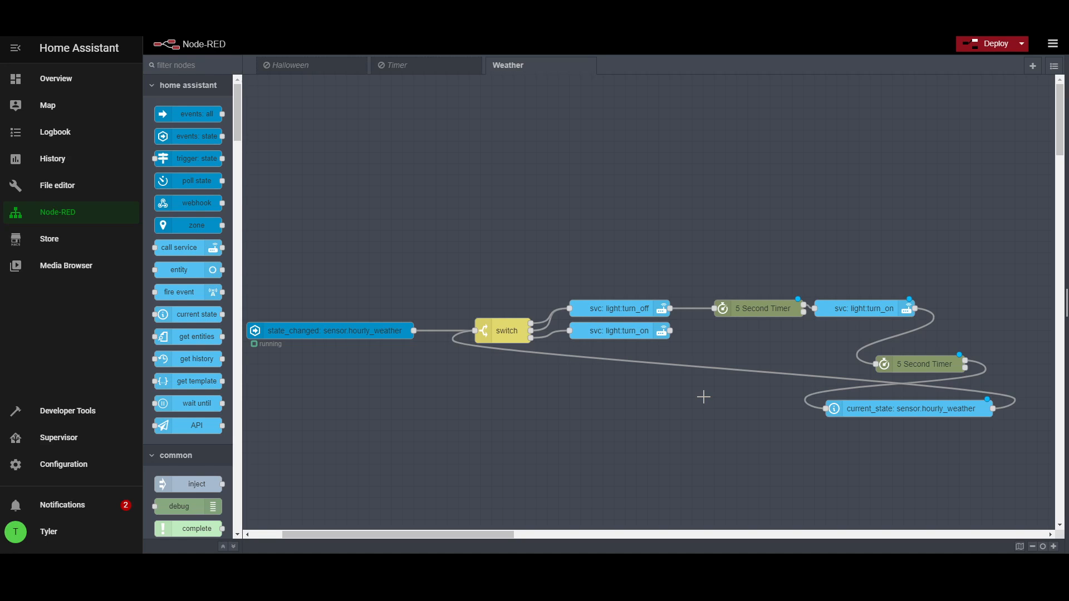
pyautogui.click(1015, 401)
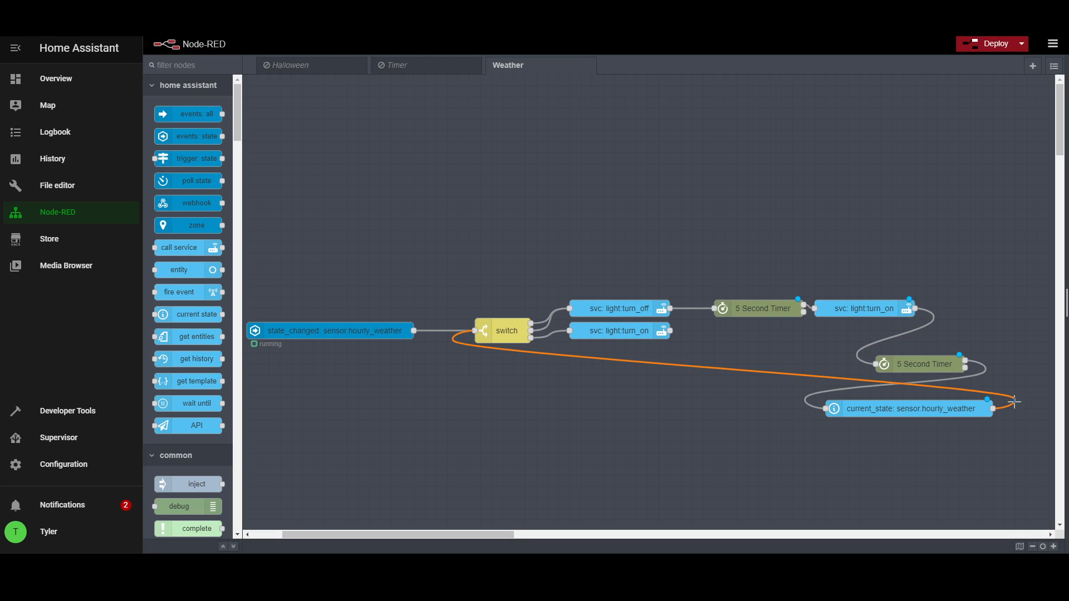
pyautogui.click(673, 417)
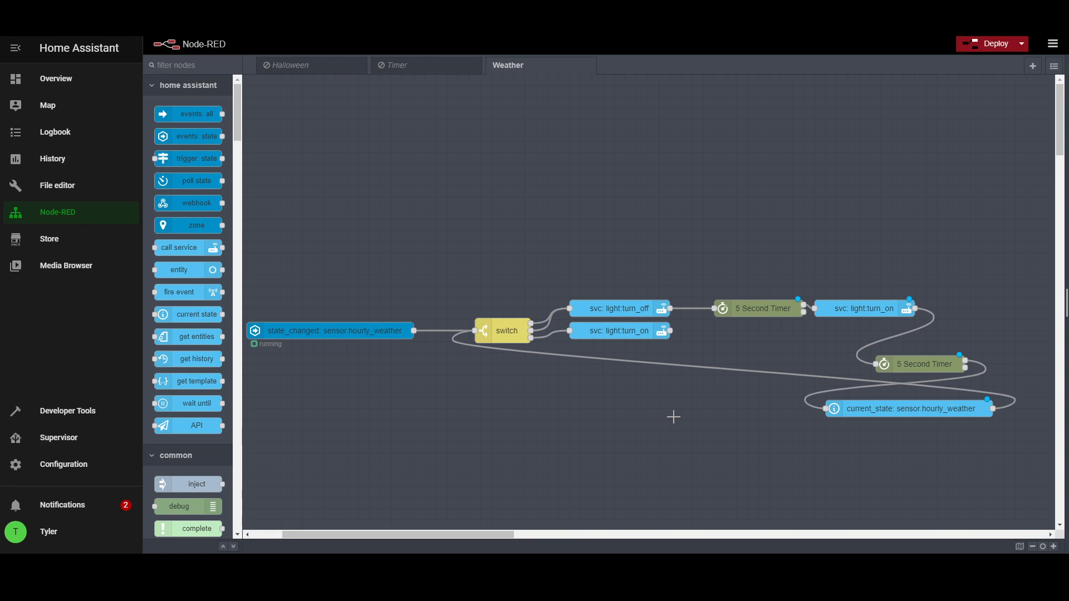
# Deploy the flow and add an inject node below the state_changed: sensor.hourly_weather node
pyautogui.click(975, 43)
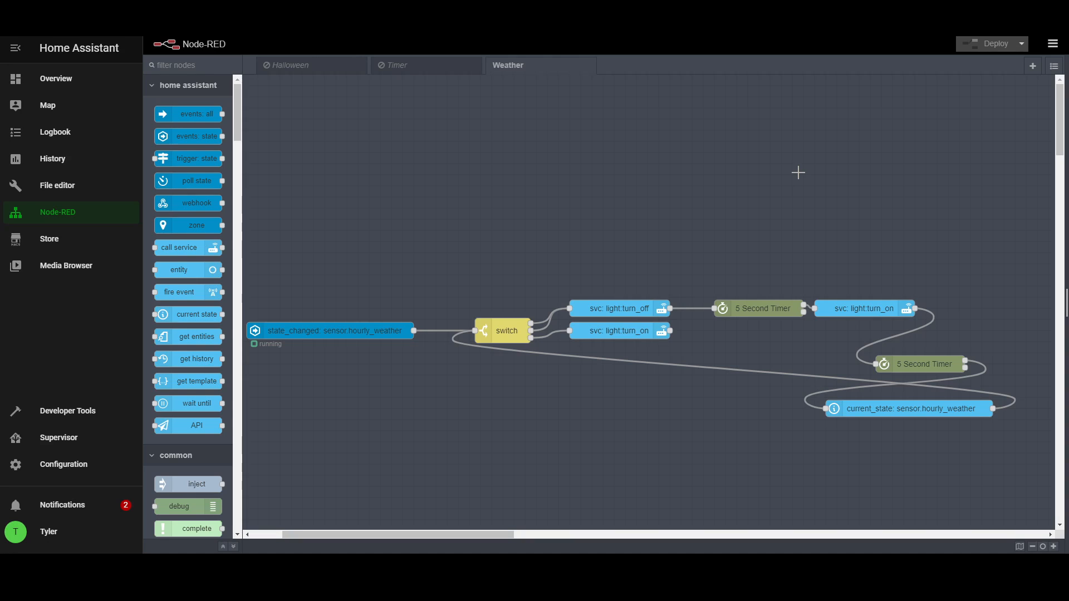
pyautogui.click(157, 65)
pyautogui.write('inject')
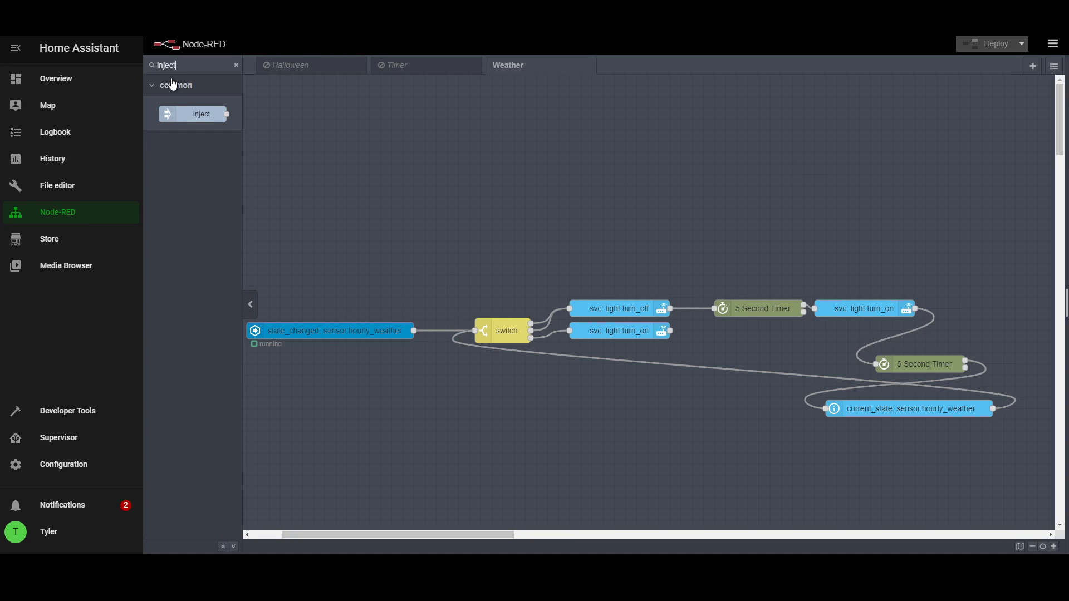
pyautogui.moveTo(215, 115); pyautogui.dragTo(381, 398)
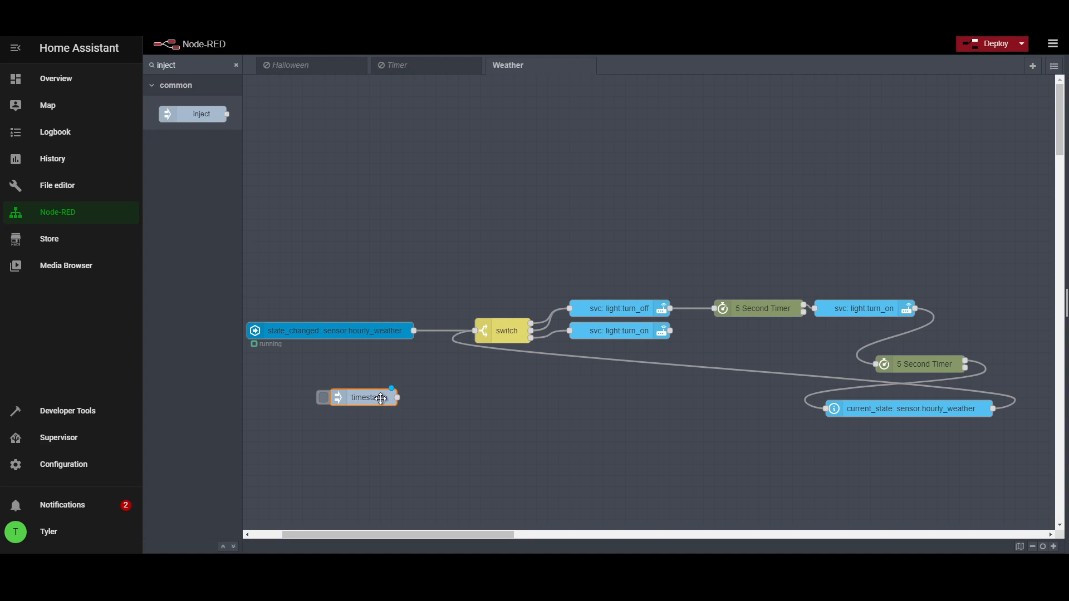
# Set the inject node's payload to the string sunny and save the node
pyautogui.doubleClick(381, 399)
pyautogui.click(909, 211)
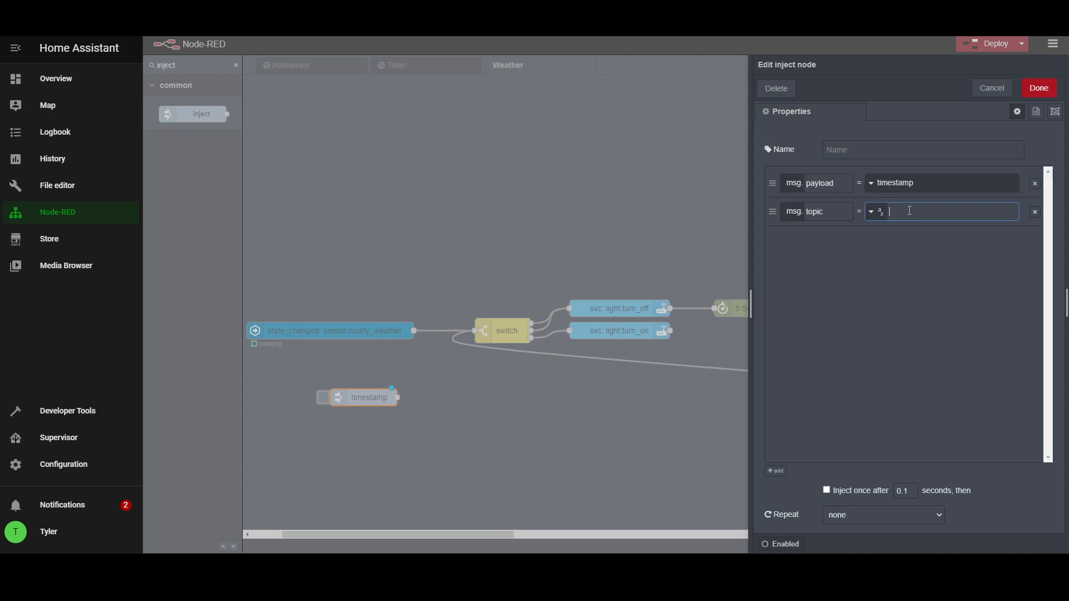
pyautogui.click(906, 184)
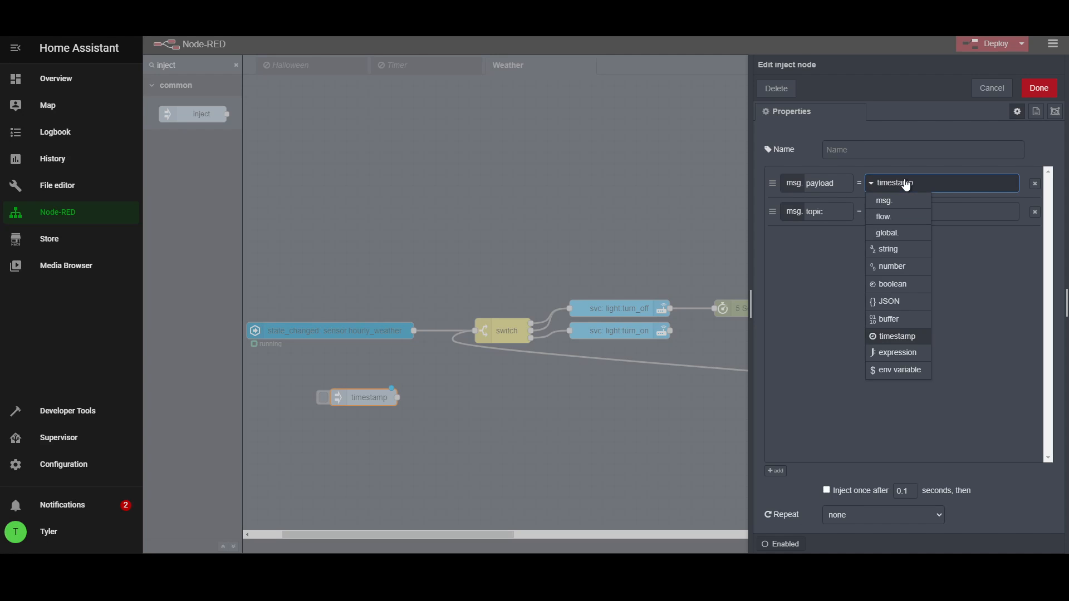
pyautogui.click(891, 249)
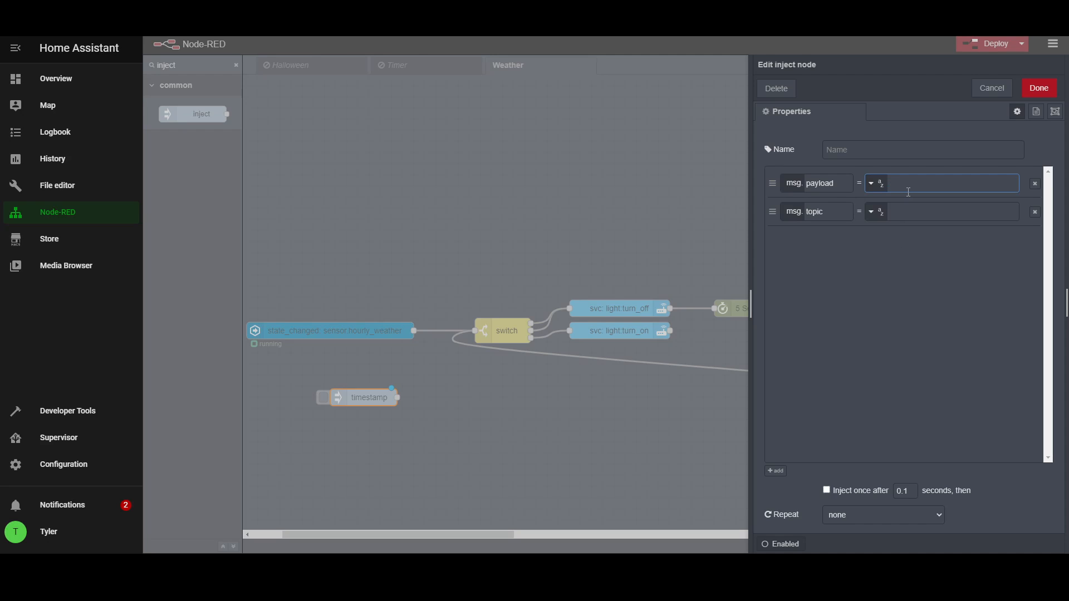
pyautogui.write('clody')
pyautogui.press('BackSpace')
pyautogui.press('BackSpace')
pyautogui.press('BackSpace')
pyautogui.write('unny')
pyautogui.click(1038, 91)
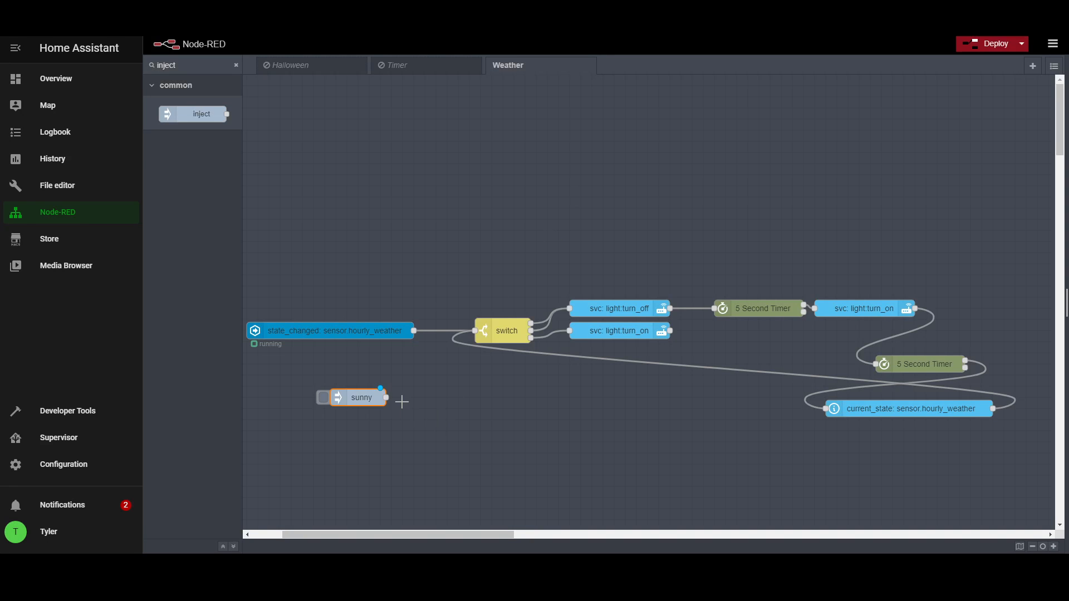
# Wire the sunny inject node to the switch node's input and deploy the flow
pyautogui.moveTo(386, 397); pyautogui.dragTo(474, 332)
pyautogui.click(326, 399)
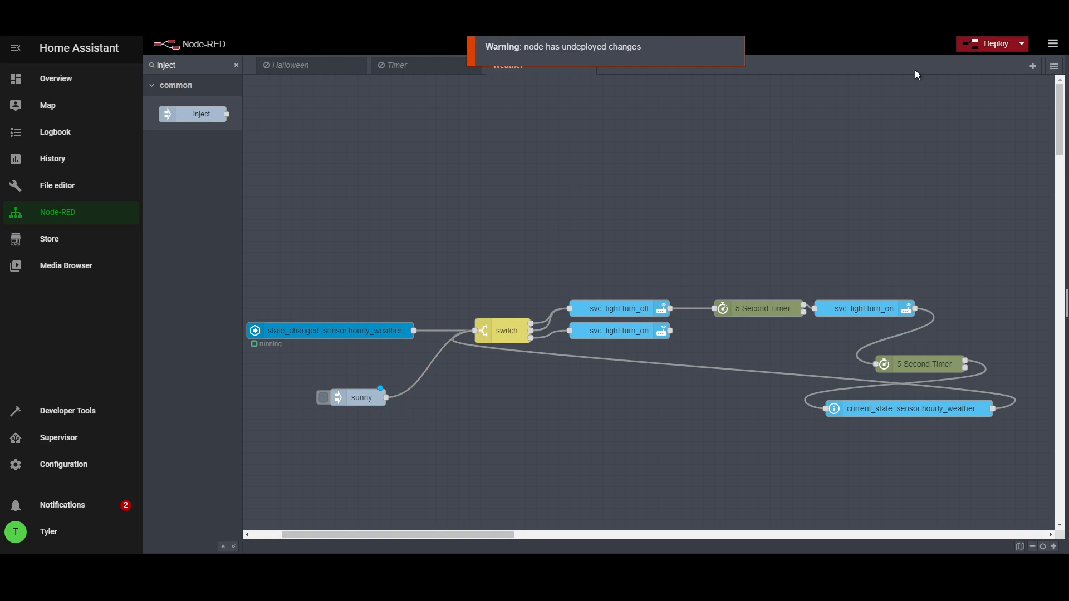
pyautogui.click(994, 45)
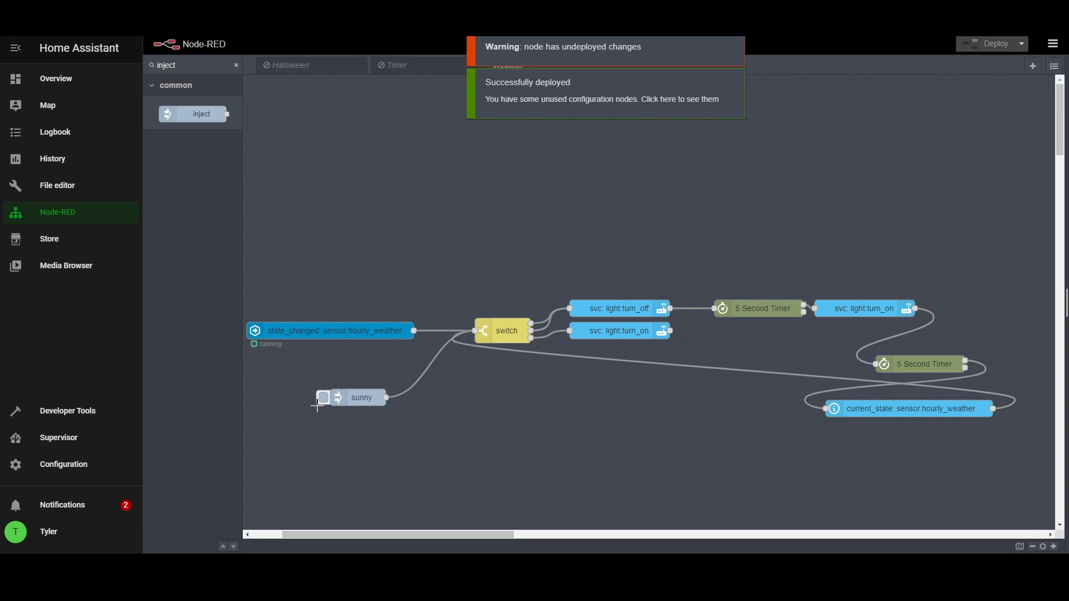
# Trigger the sunny inject node, check the lamp's state on the Overview dashboard, and return to the Weather flow
pyautogui.click(325, 399)
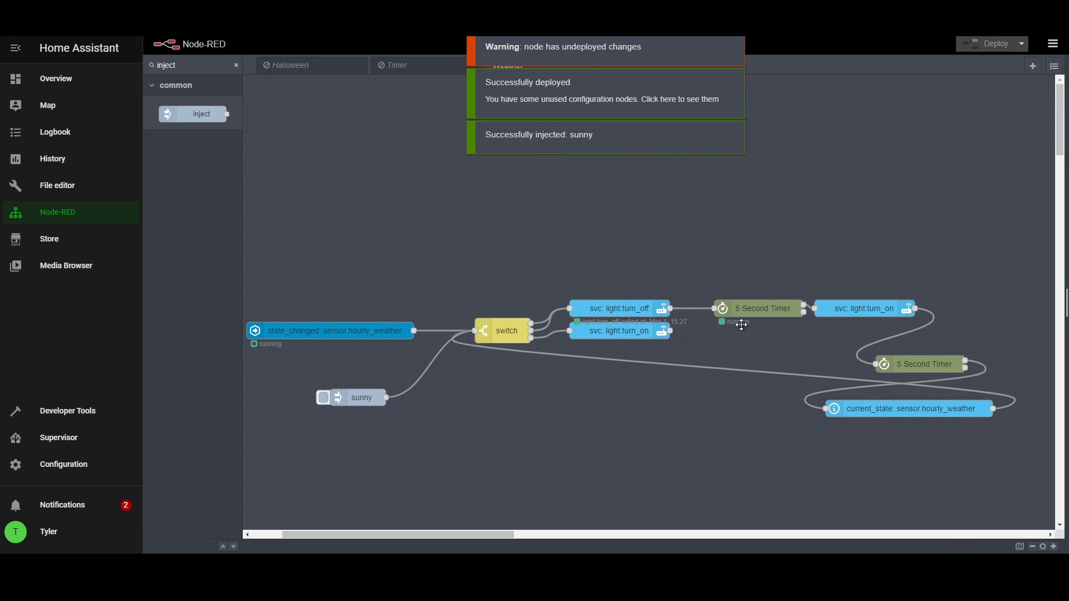
pyautogui.click(52, 83)
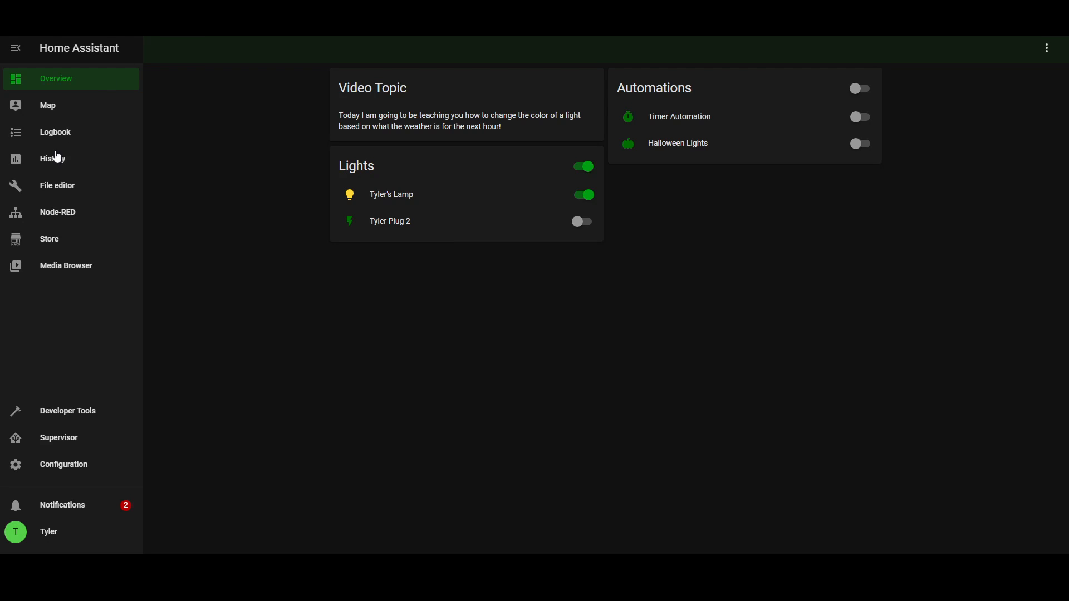
pyautogui.click(41, 213)
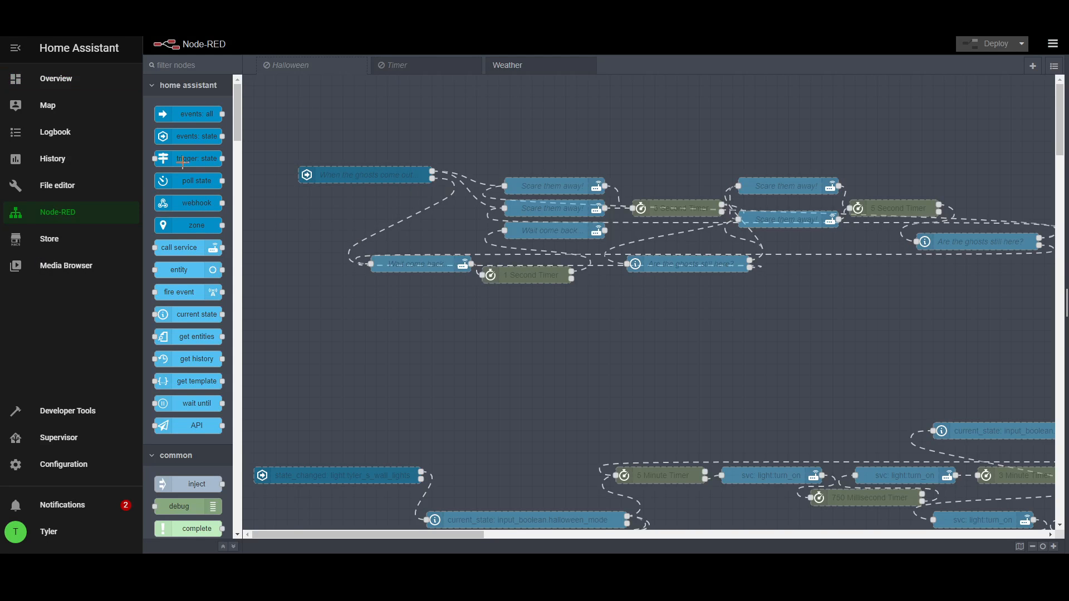
pyautogui.click(53, 80)
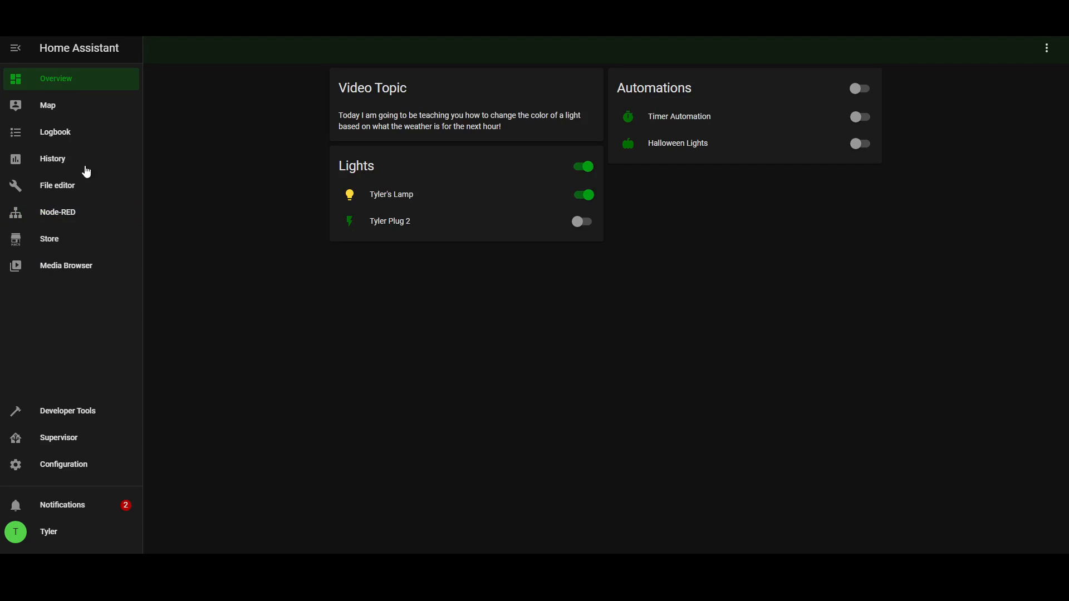
pyautogui.click(64, 215)
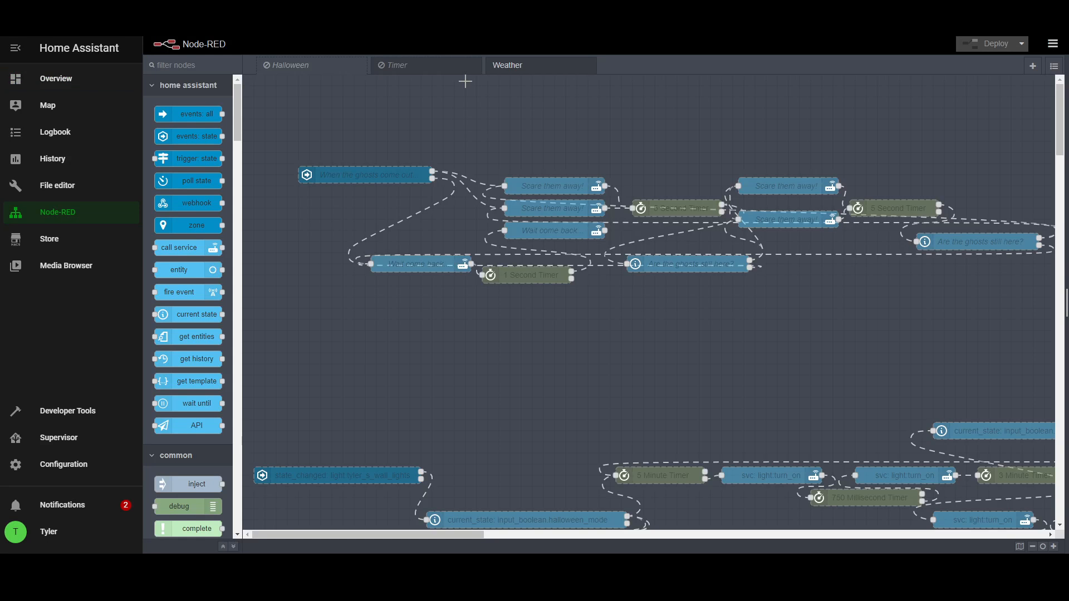
pyautogui.click(511, 70)
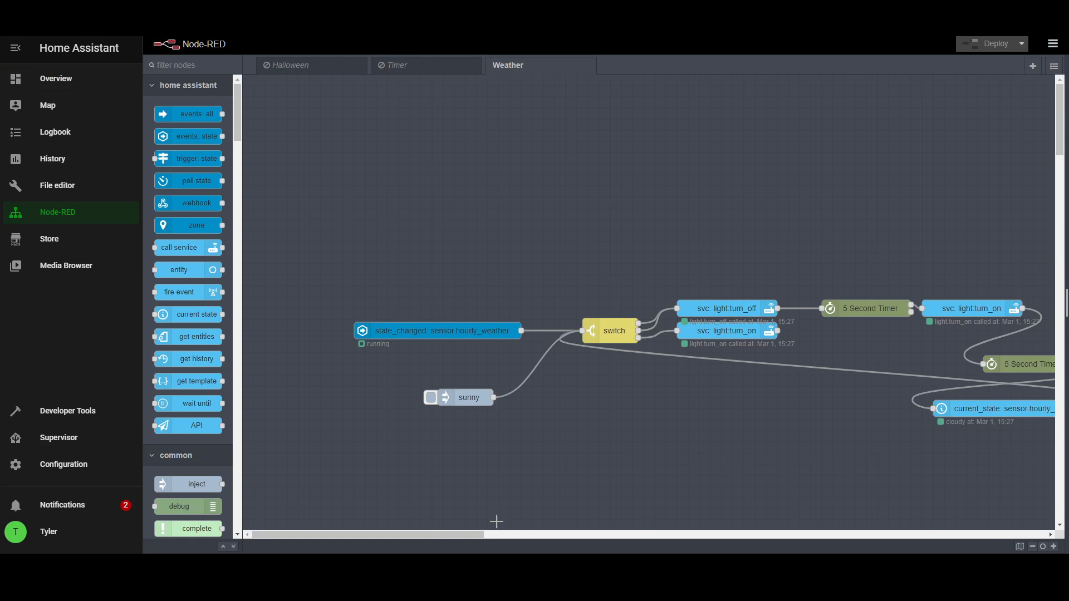
pyautogui.moveTo(453, 533); pyautogui.dragTo(494, 533)
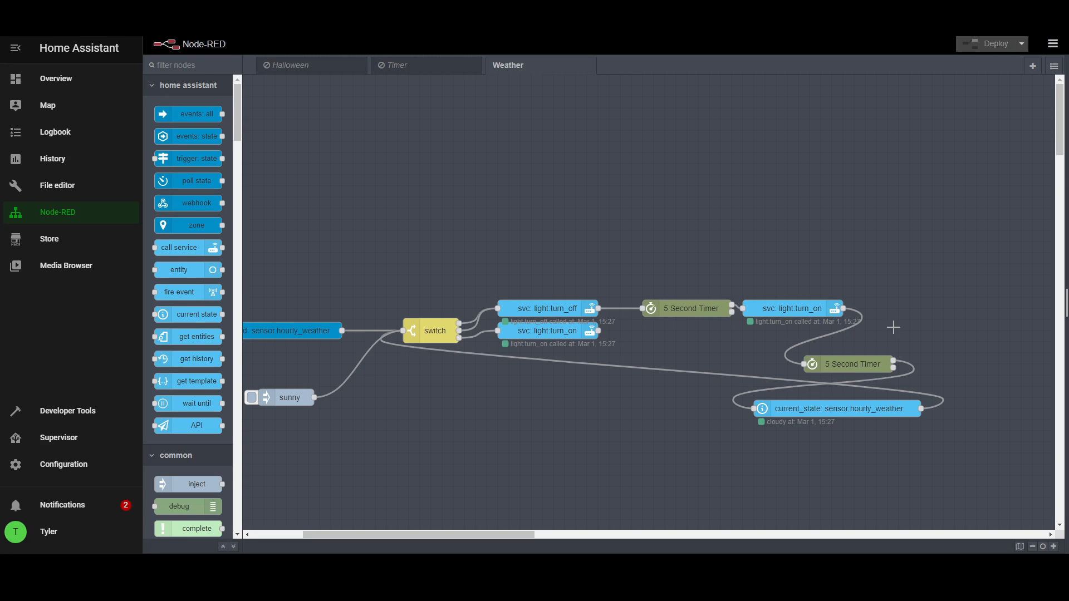
# Review the switch node's payload rules and check the lamp on the Overview dashboard again
pyautogui.doubleClick(422, 336)
pyautogui.click(683, 228)
pyautogui.doubleClick(419, 335)
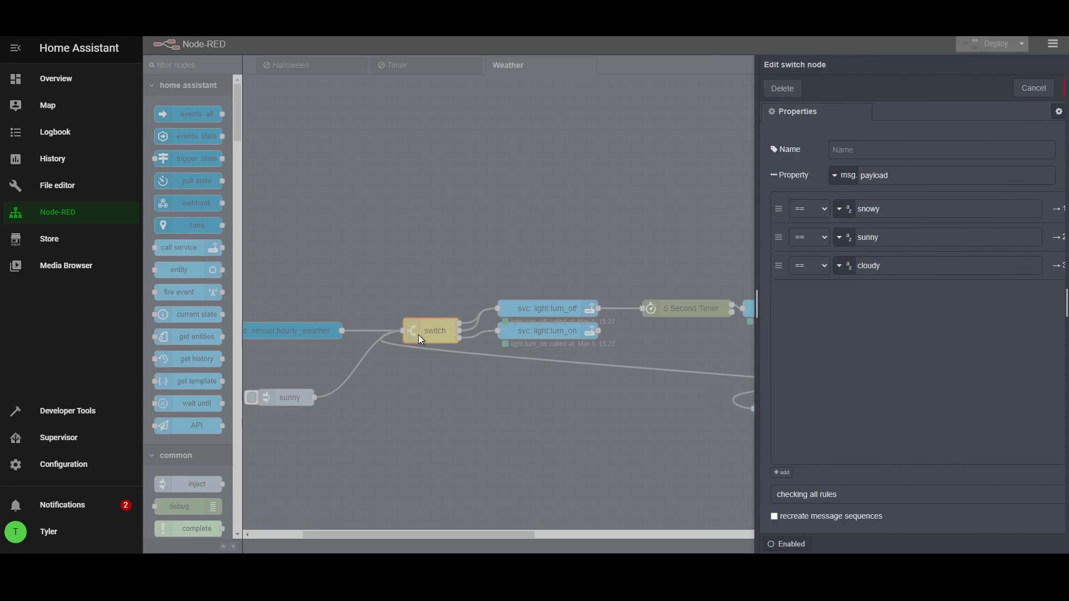
pyautogui.click(435, 365)
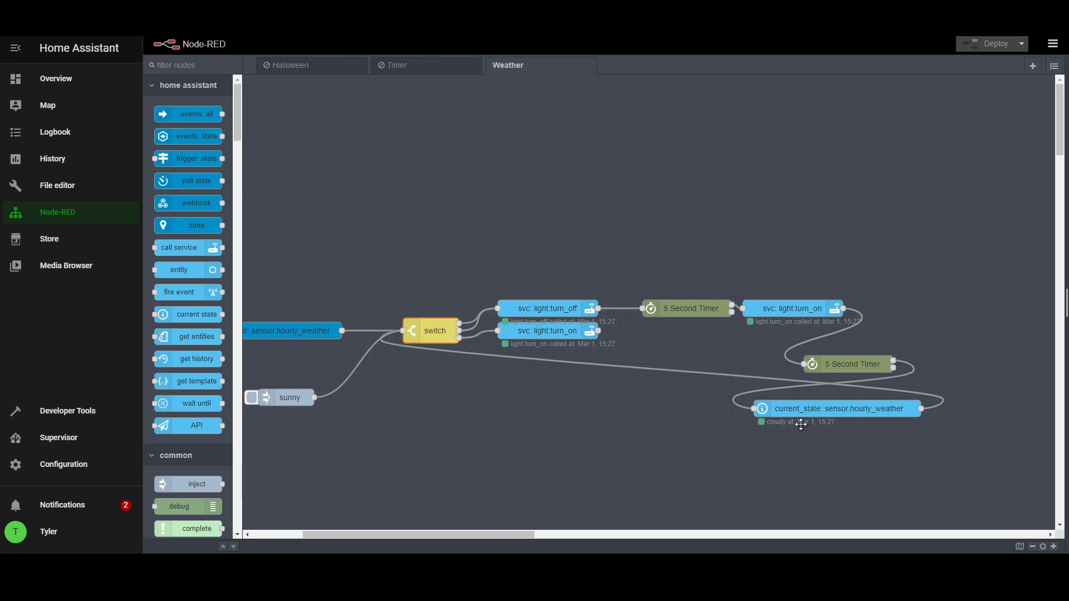
pyautogui.click(29, 77)
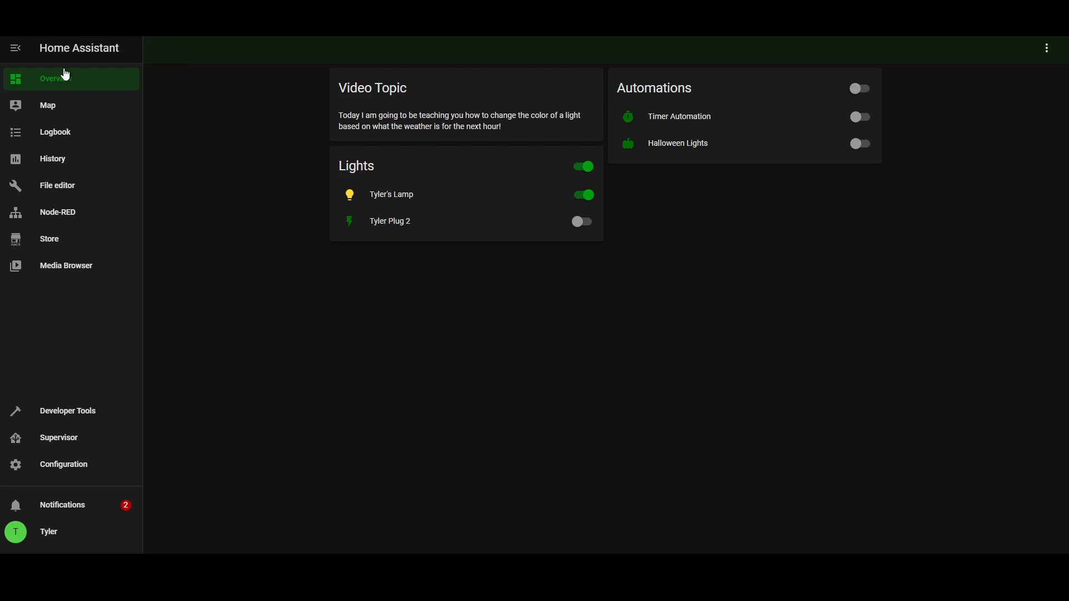
pyautogui.click(50, 211)
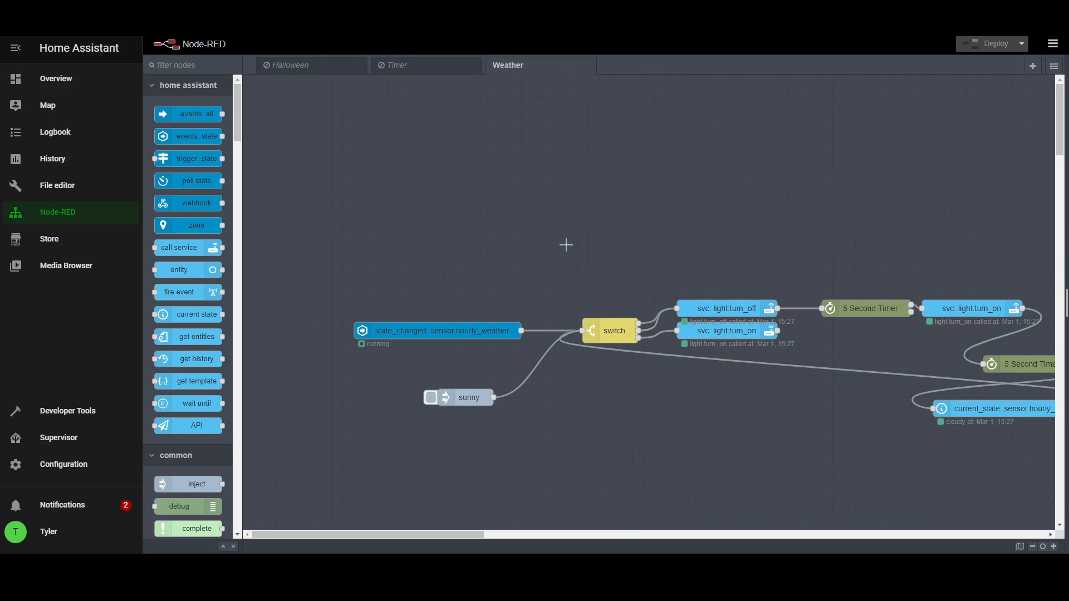
# Set the switch node's second rule to cloudy and third rule to sunny, save the node, and deploy the flow
pyautogui.doubleClick(613, 329)
pyautogui.doubleClick(852, 228)
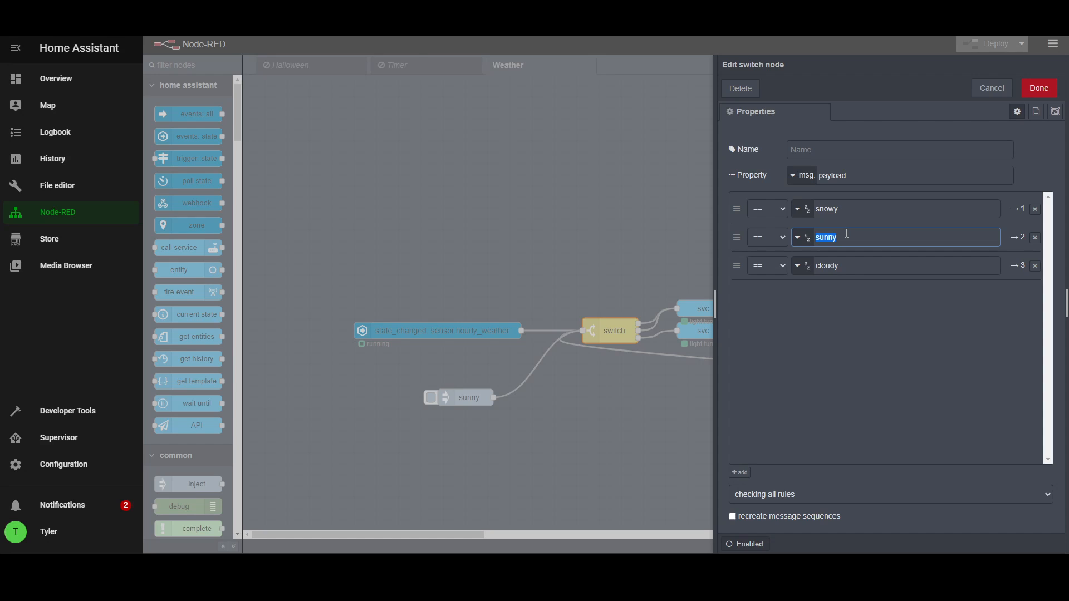
pyautogui.write('cloudy')
pyautogui.doubleClick(844, 270)
pyautogui.write('sunny')
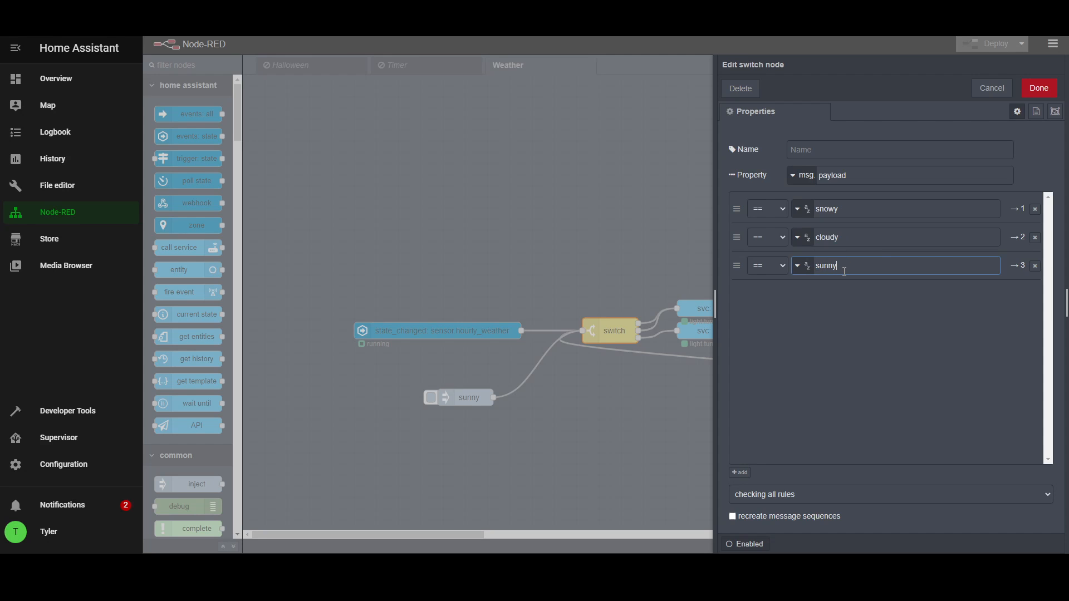
pyautogui.click(1039, 87)
pyautogui.click(994, 43)
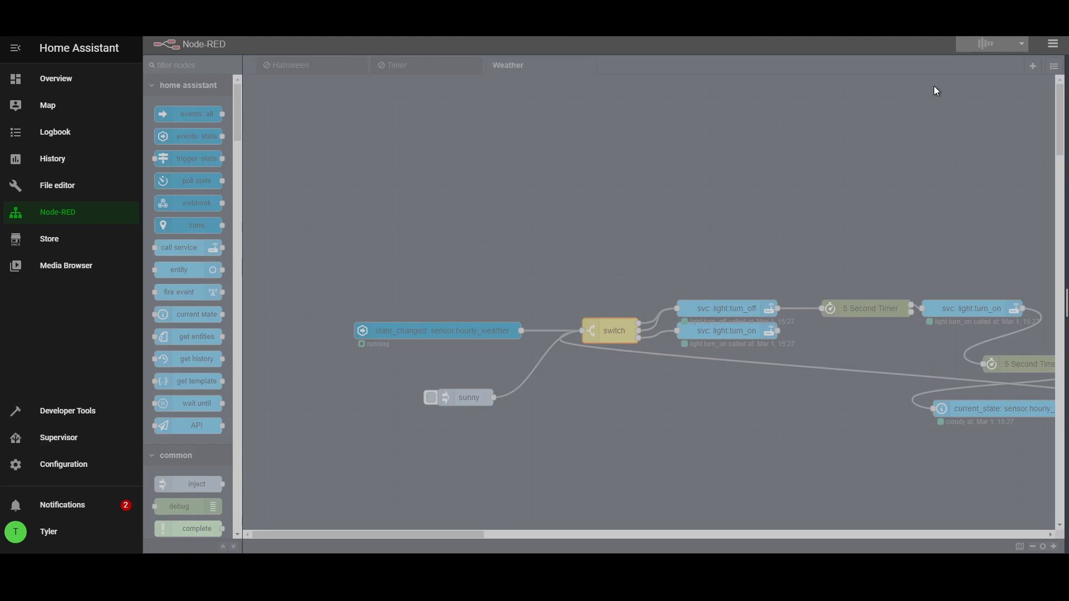
# Trigger the sunny inject node to test the reordered switch rules
pyautogui.click(431, 395)
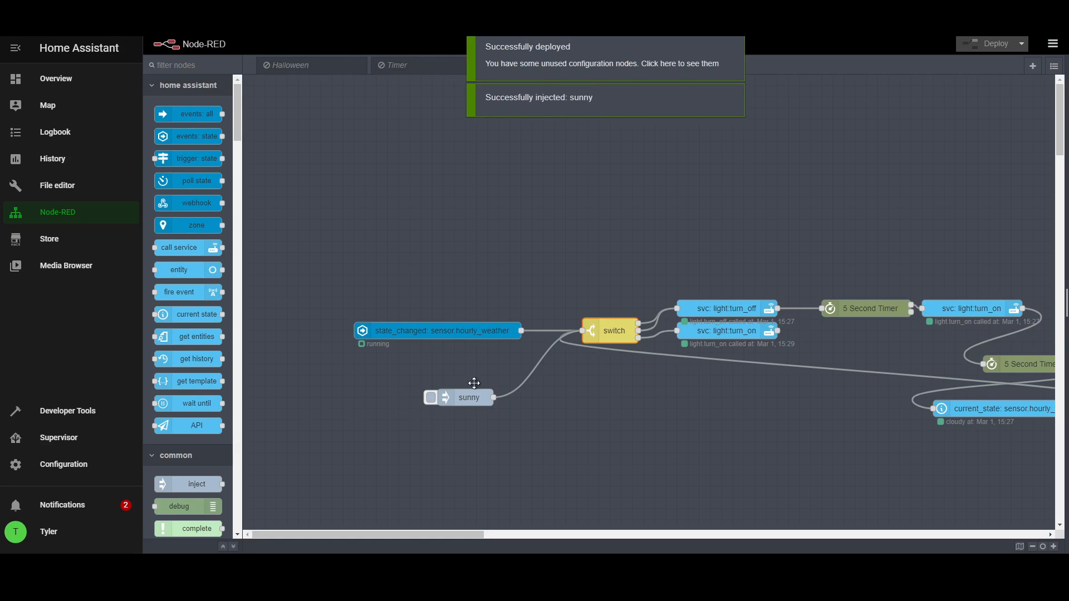
pyautogui.doubleClick(605, 339)
pyautogui.click(502, 406)
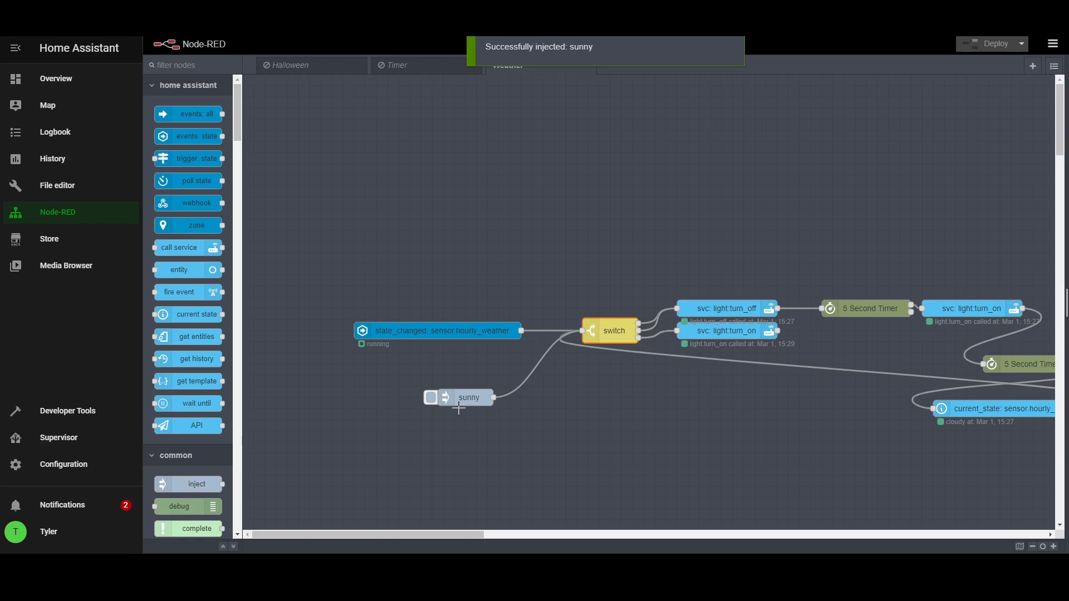
# Set the inject node's payload to cloudy, save the node, and deploy the flow
pyautogui.doubleClick(459, 399)
pyautogui.doubleClick(913, 184)
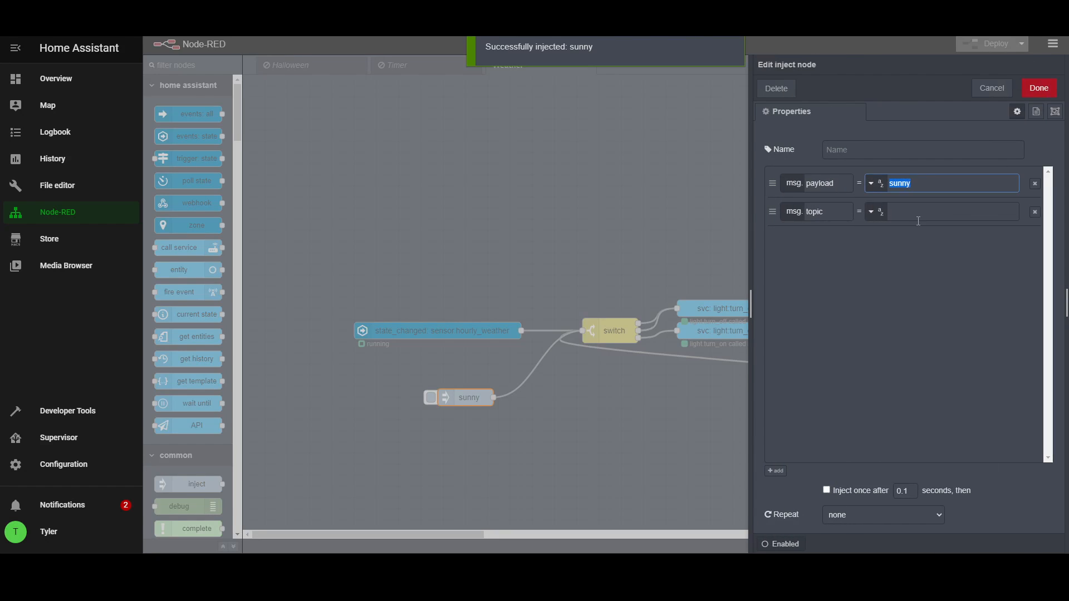
pyautogui.write('cloudy')
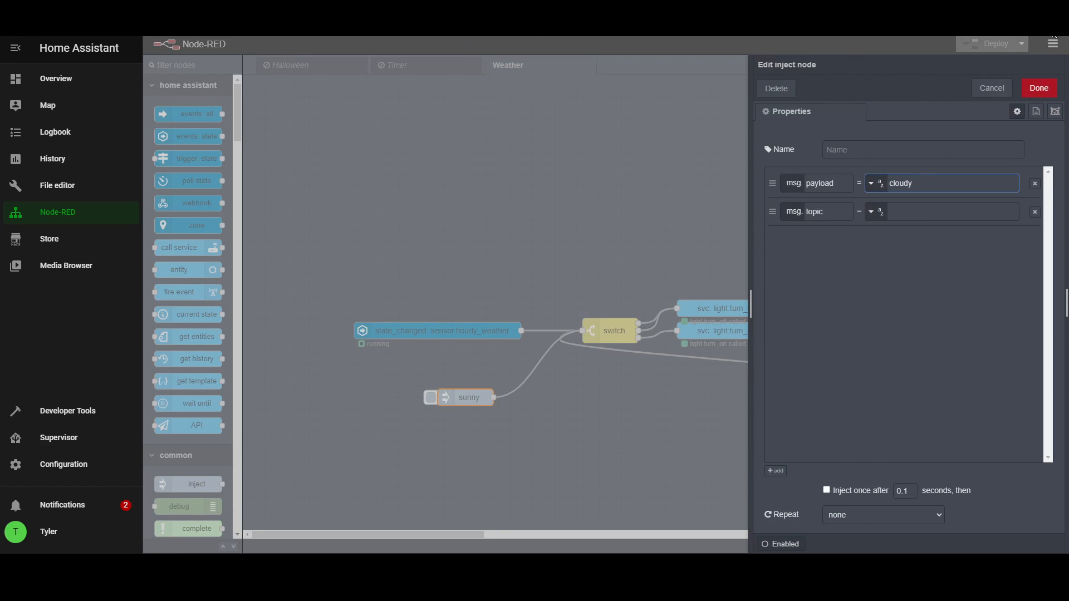
pyautogui.click(1046, 86)
pyautogui.click(980, 49)
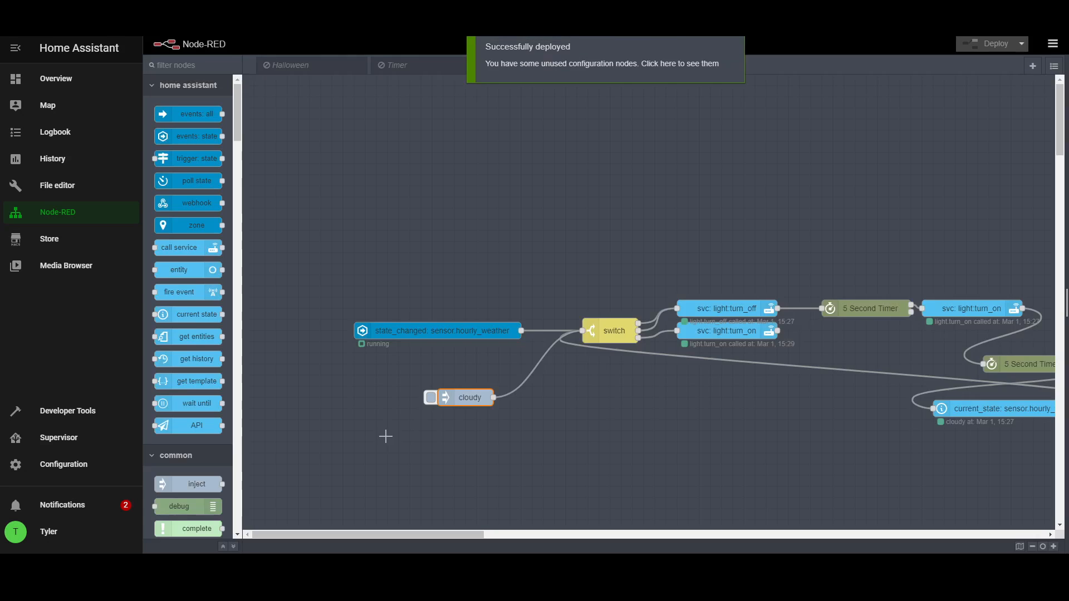
# Trigger the cloudy inject node, check the lamp's state on the Overview dashboard, and reopen the Weather flow
pyautogui.click(431, 398)
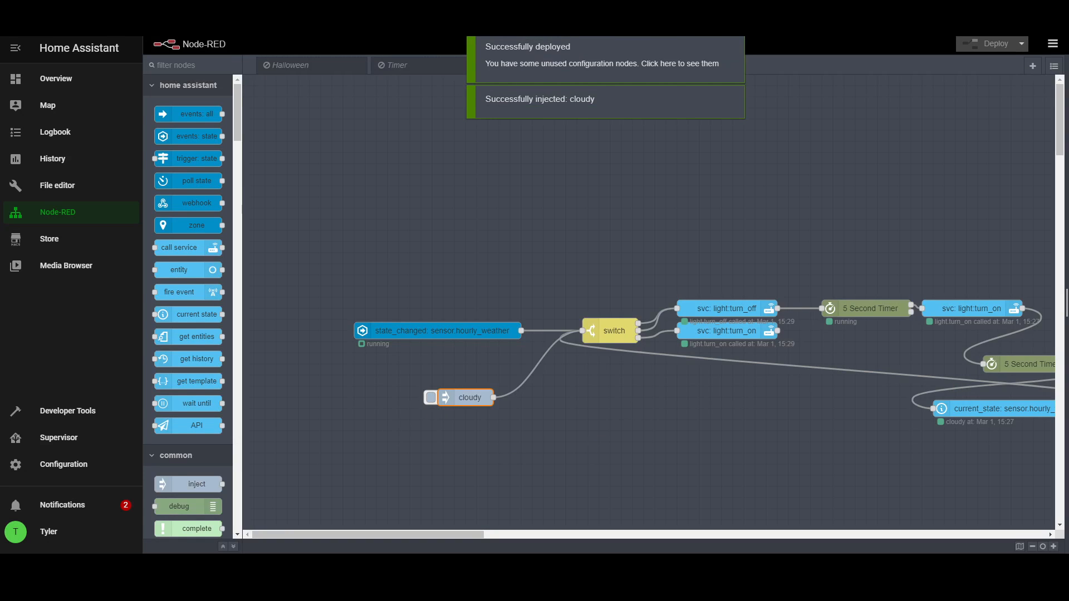
pyautogui.click(32, 87)
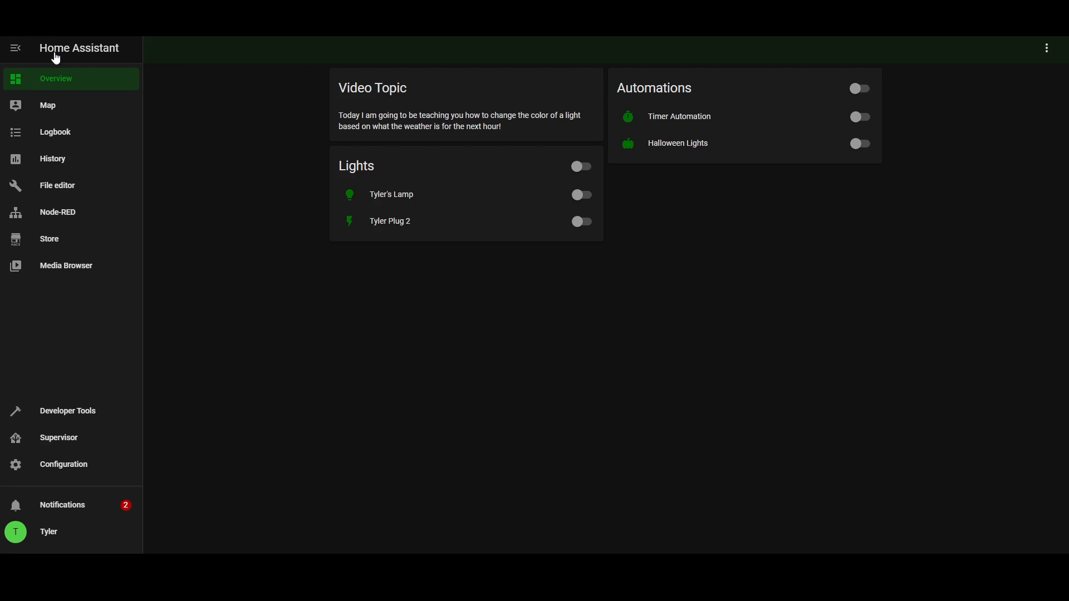
pyautogui.click(80, 214)
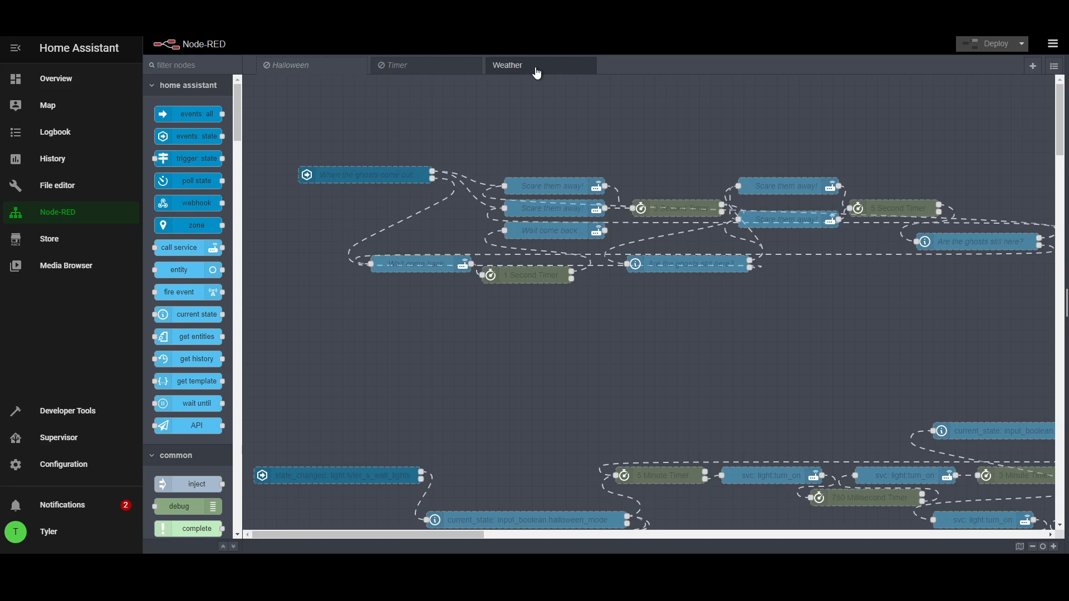
pyautogui.click(529, 69)
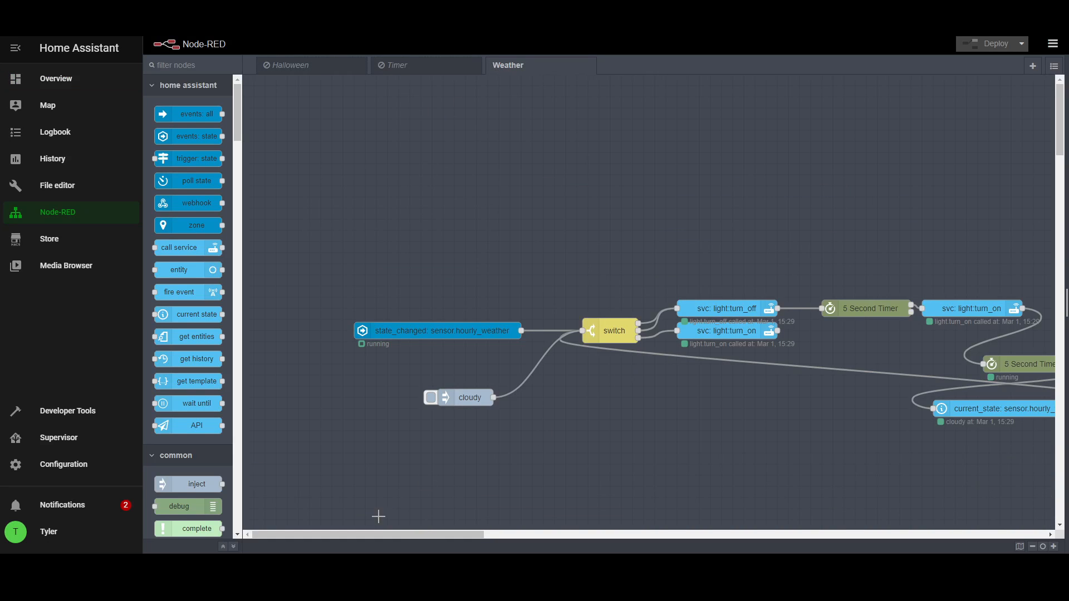
pyautogui.moveTo(362, 533); pyautogui.dragTo(386, 526)
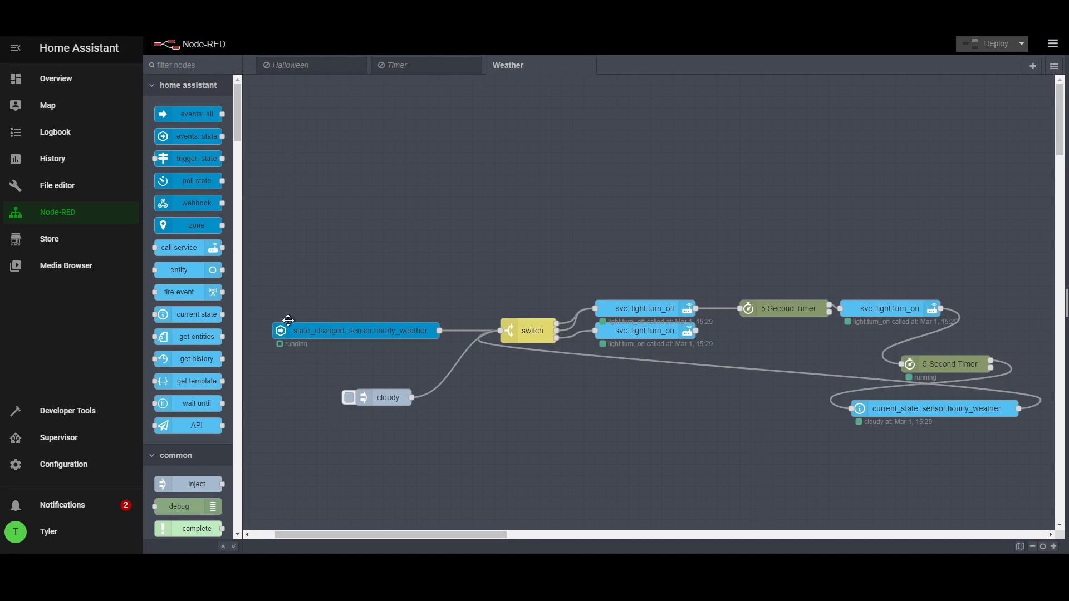
pyautogui.moveTo(257, 277); pyautogui.dragTo(1035, 487)
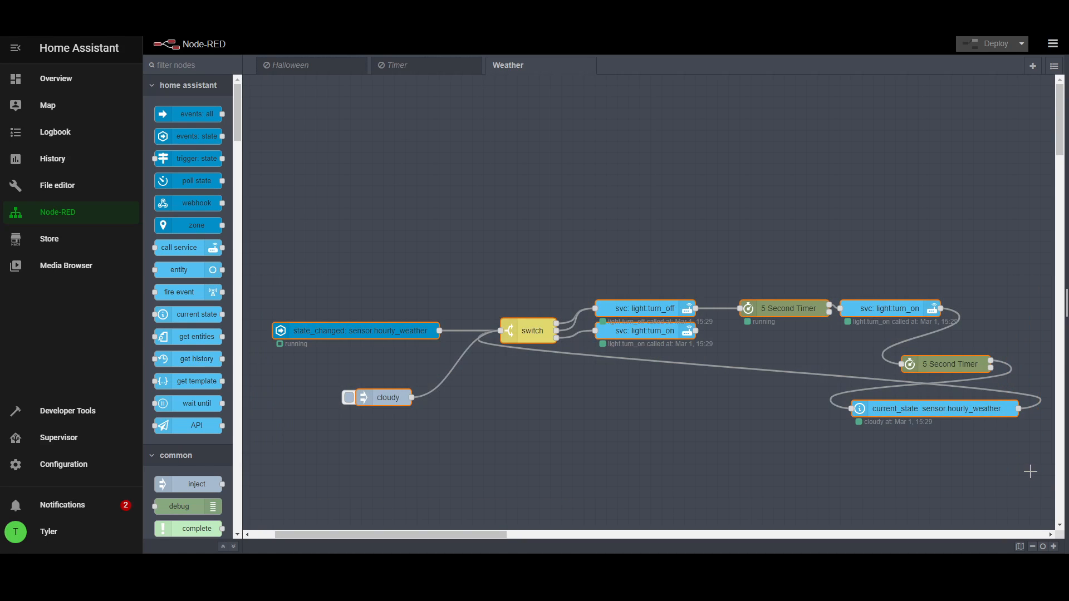
pyautogui.click(983, 326)
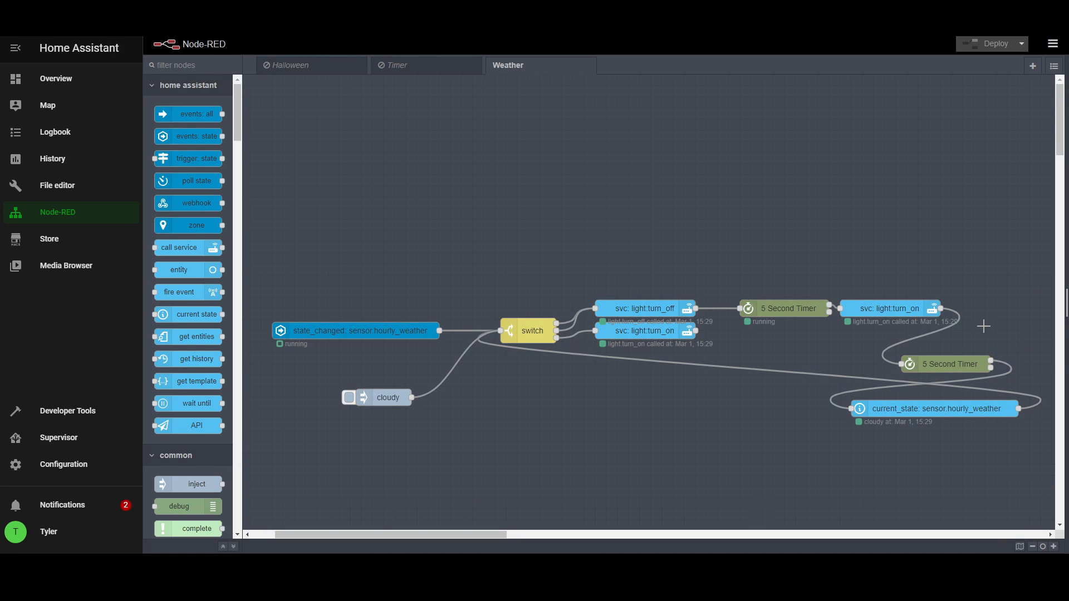